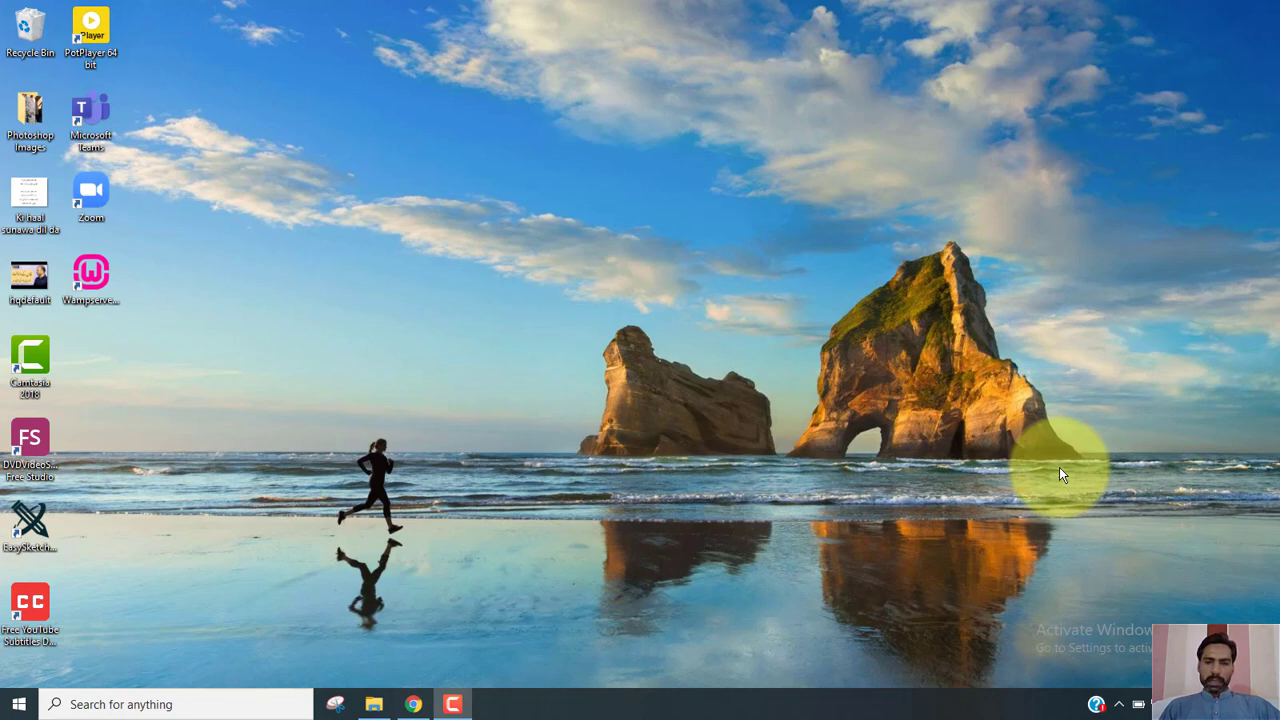
# Open Chrome from the taskbar, showing the Google home page.
pyautogui.click(411, 708)
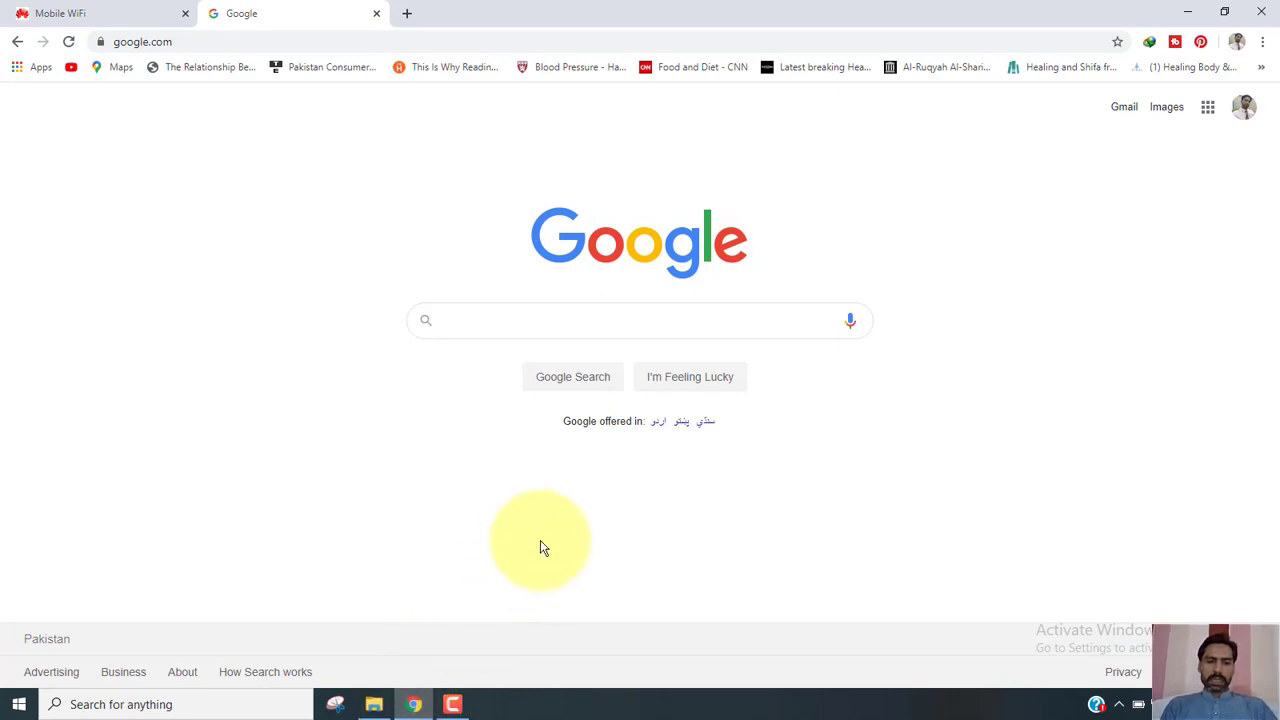
# Search Google for 'wordpress download free' and open the wordpress.org download page.
pyautogui.click(546, 326)
pyautogui.write('wor')
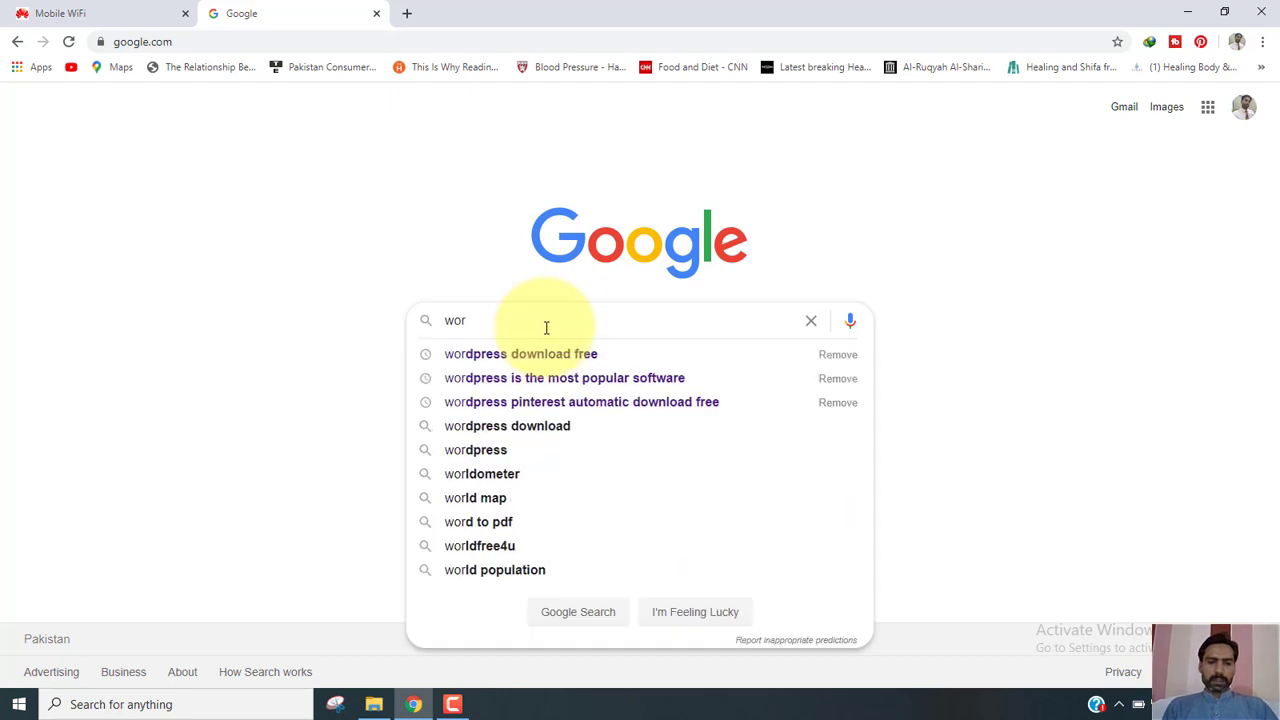
pyautogui.click(559, 355)
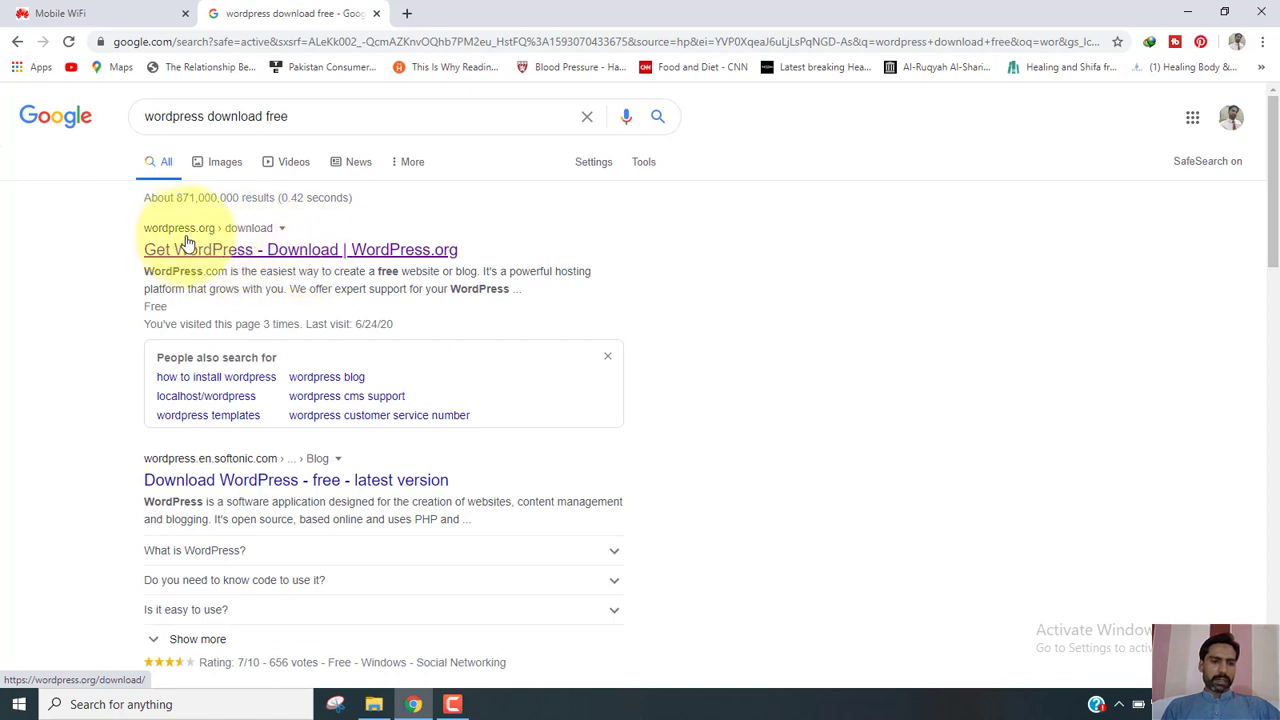
pyautogui.click(296, 257)
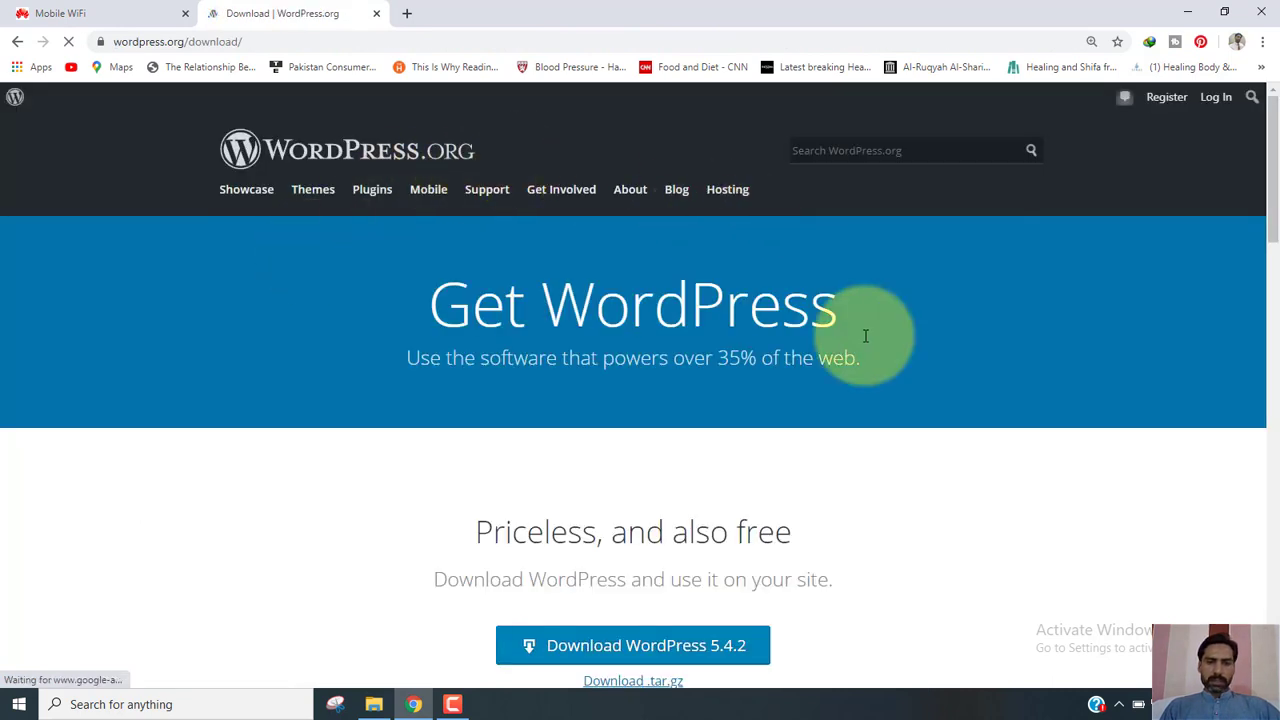
# Scroll down to More resources and open the All Releases archive.
pyautogui.moveTo(1276, 176); pyautogui.dragTo(1268, 265)
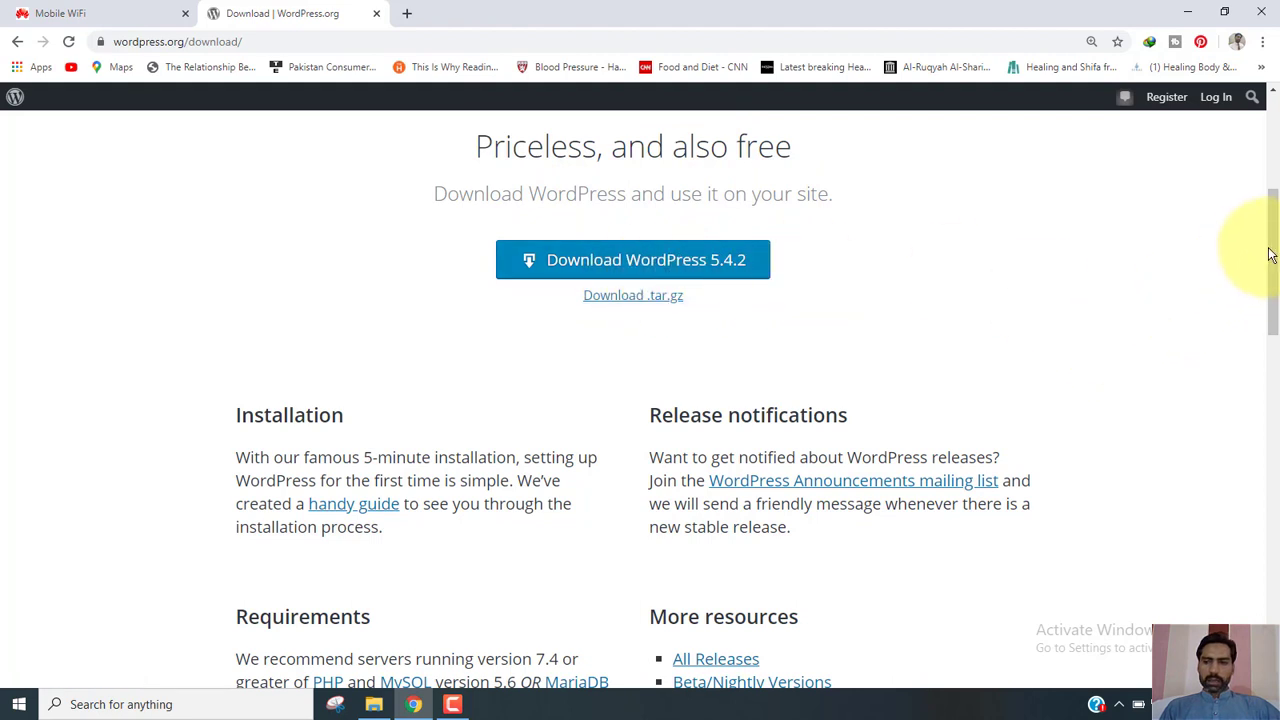
pyautogui.moveTo(1276, 253); pyautogui.dragTo(1272, 292)
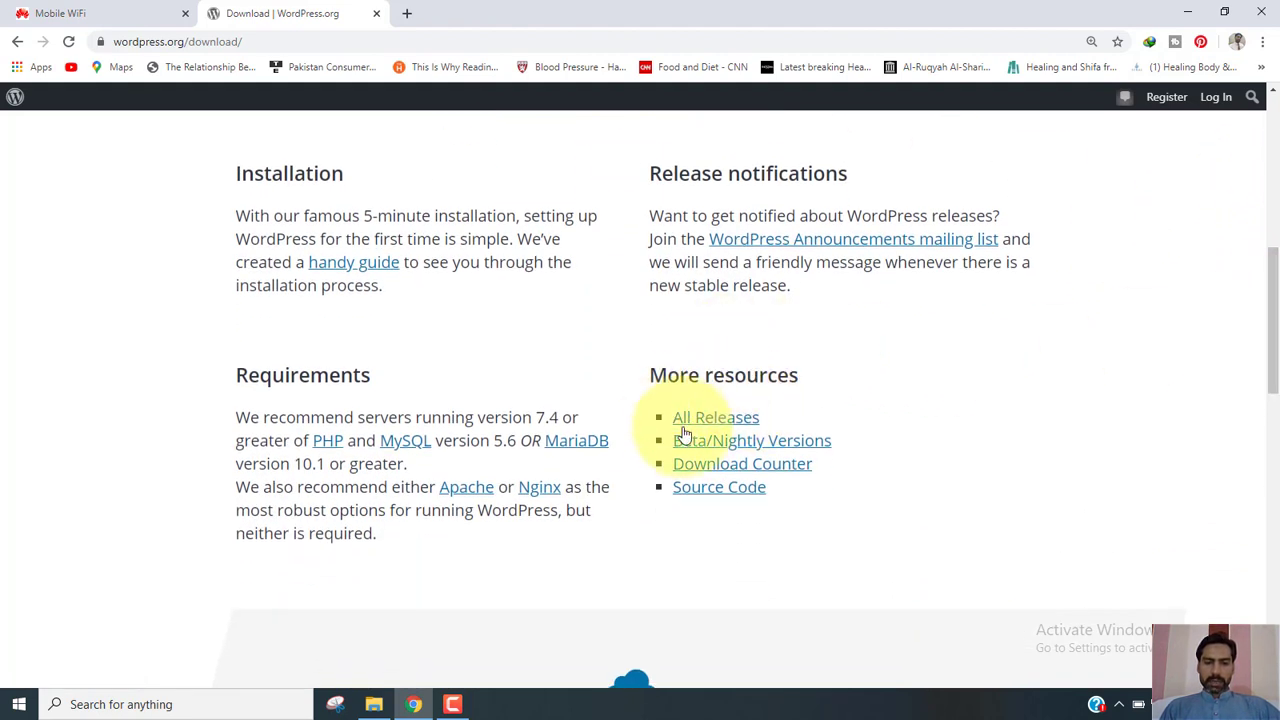
pyautogui.click(737, 428)
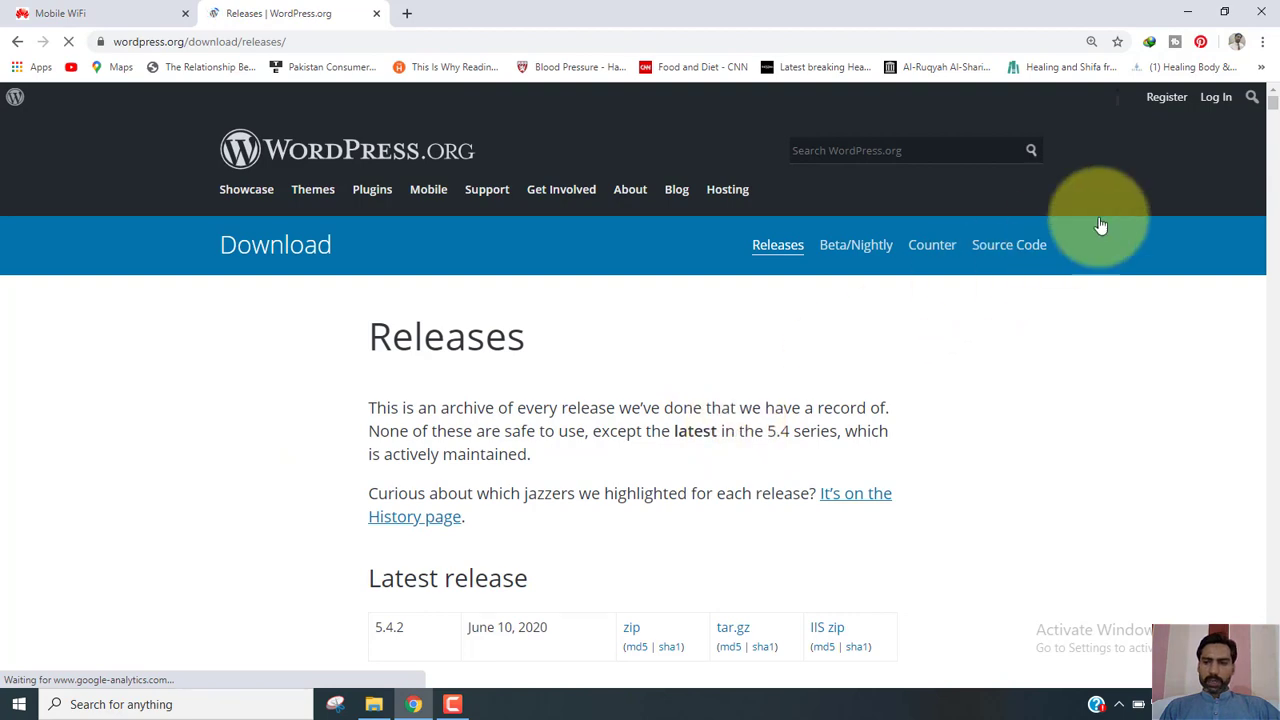
# Scroll through the WordPress release archive tables.
pyautogui.scroll(-6, 1276, 108)
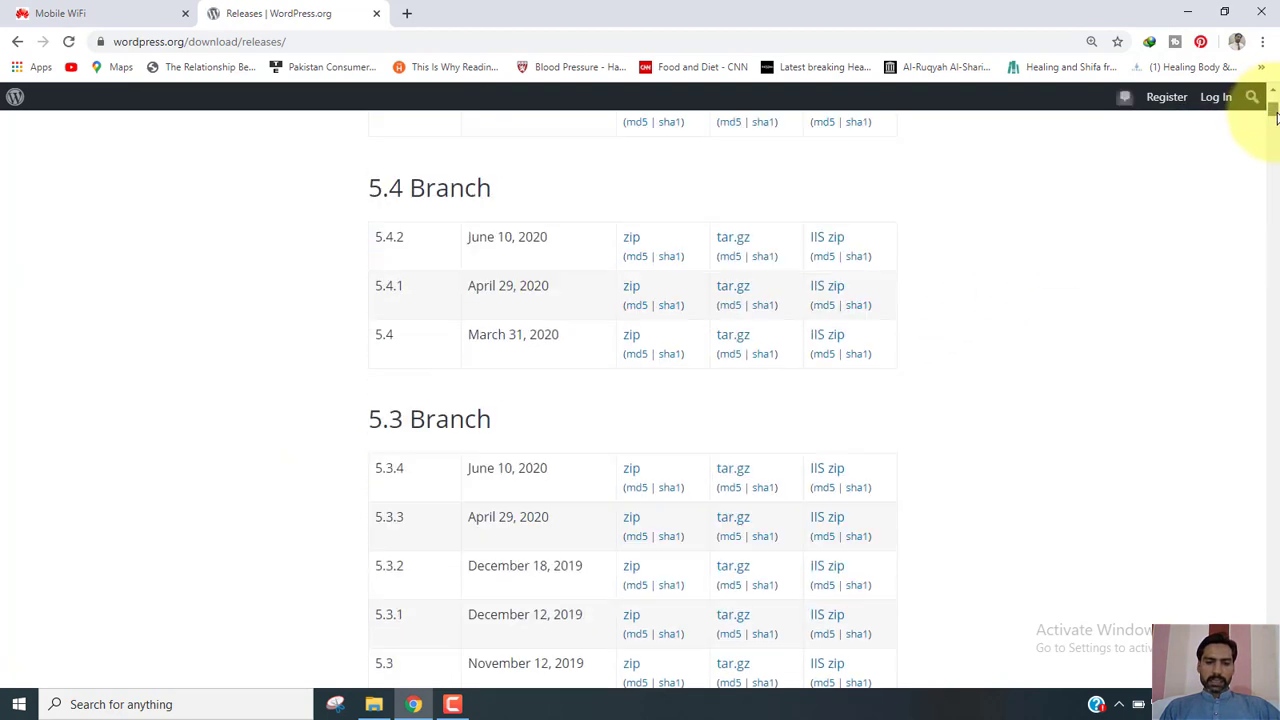
pyautogui.scroll(7, 1276, 108)
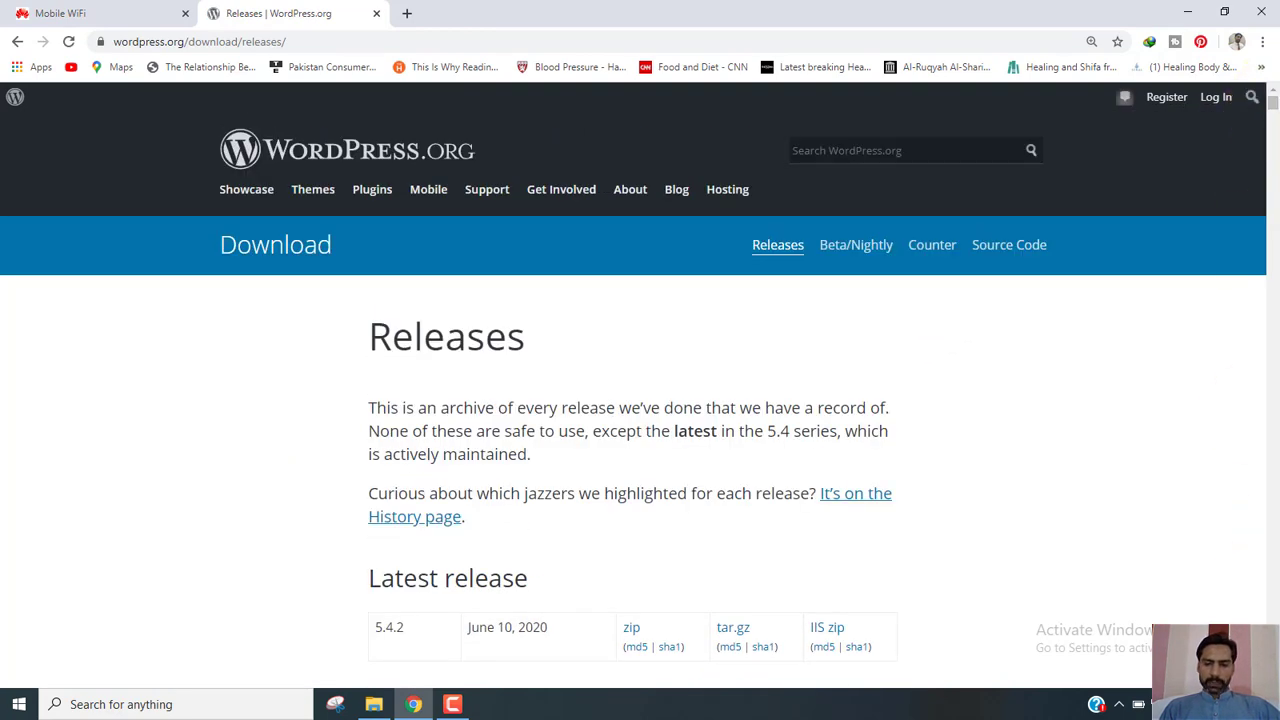
pyautogui.scroll(-4, 753, 446)
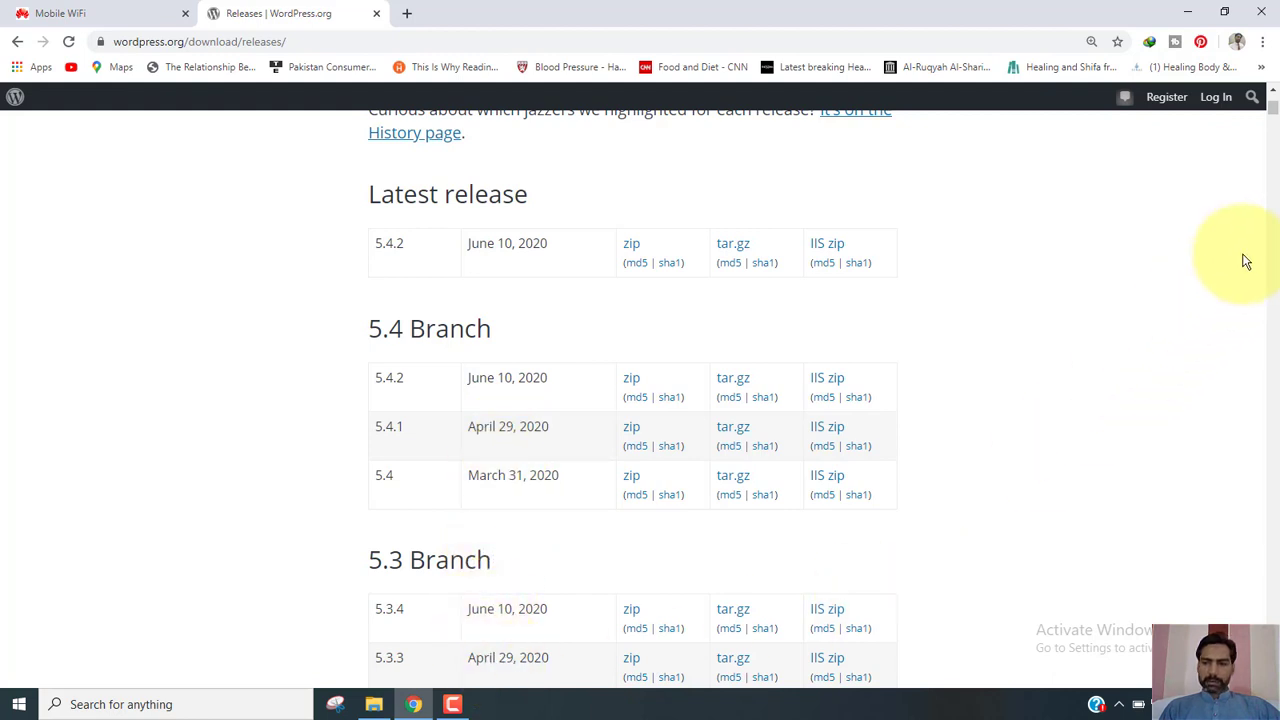
pyautogui.scroll(-5, 1278, 284)
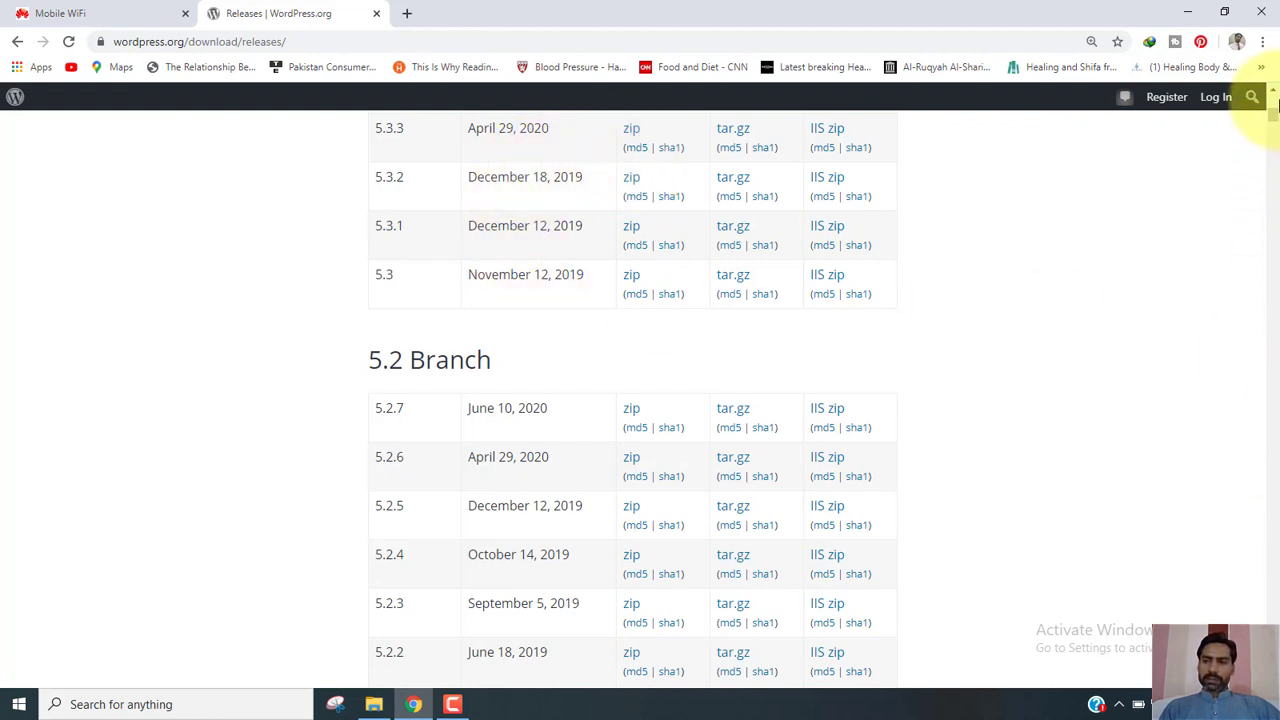
# Return to the WordPress.org home page, then switch to File Explorer at Local Disk (D:).
pyautogui.click(1276, 92)
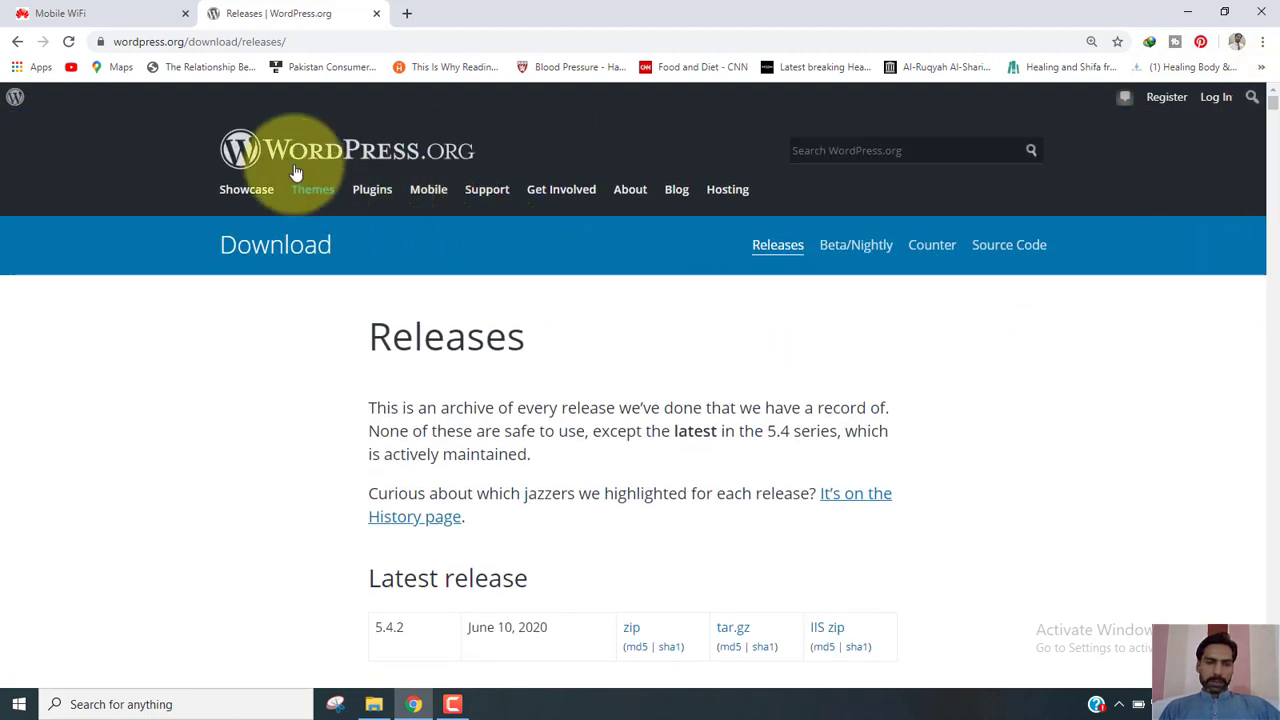
pyautogui.click(285, 148)
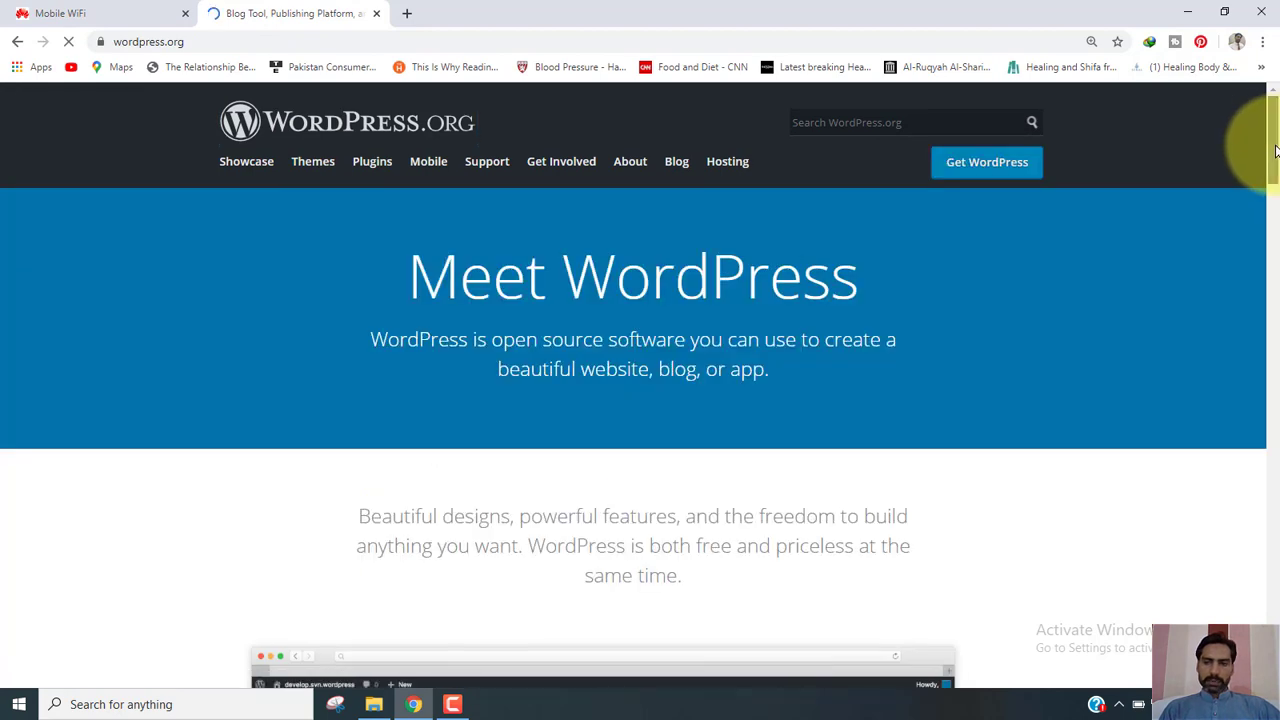
pyautogui.moveTo(1275, 150)
pyautogui.mouseDown()
pyautogui.moveTo(1275, 277)
pyautogui.moveTo(1275, 140)
pyautogui.mouseUp()
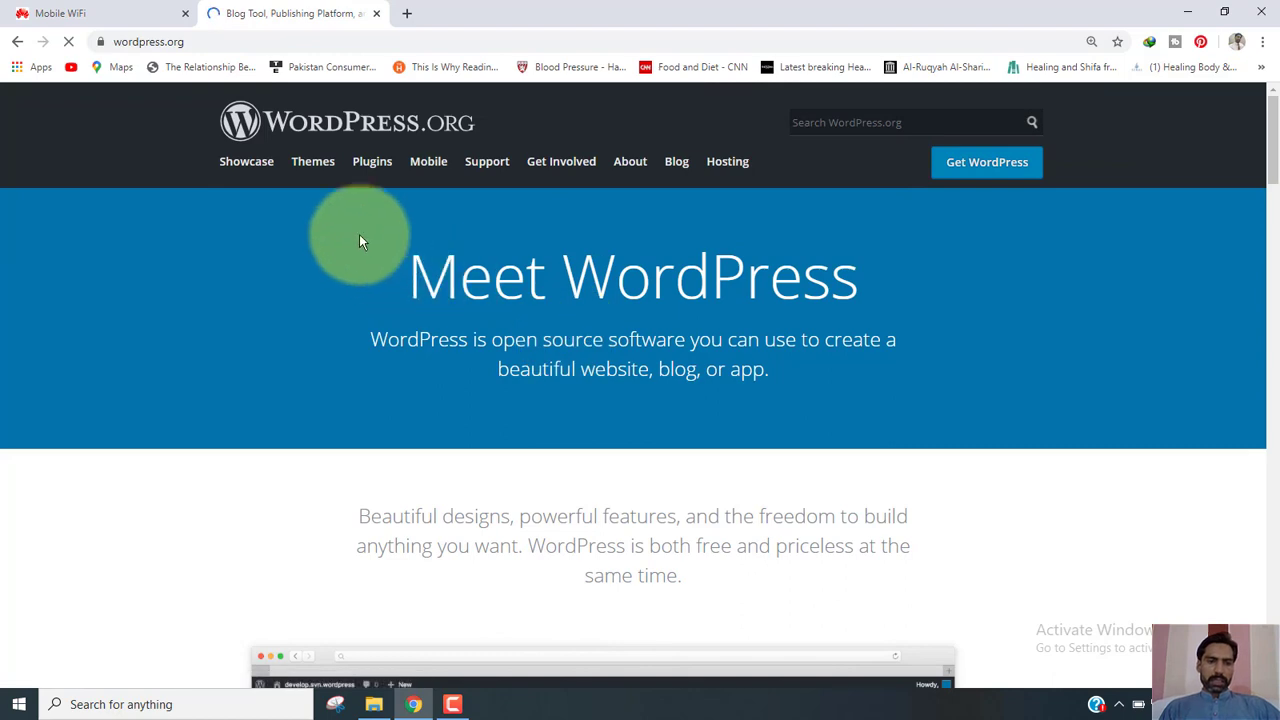
pyautogui.moveTo(500, 171)
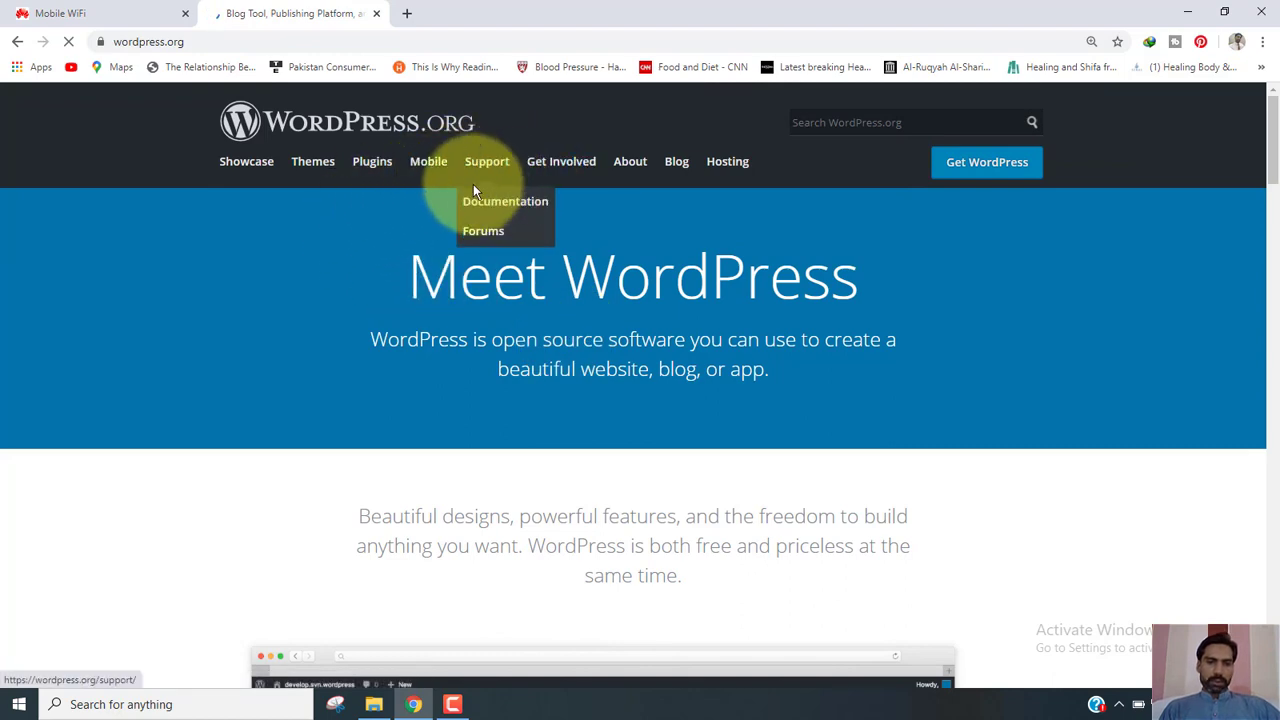
pyautogui.click(373, 704)
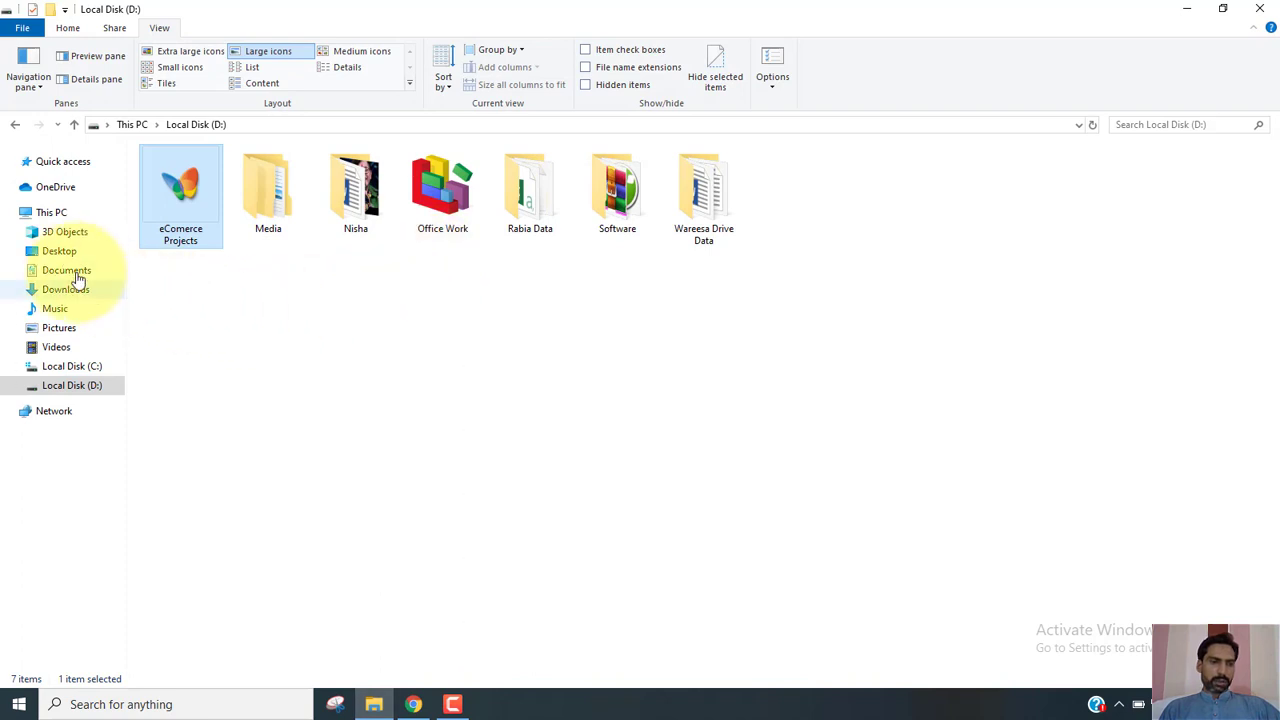
# Go to Downloads\Compressed and bring up the actions for the wordpress-5.4.2 zip archive.
pyautogui.click(65, 290)
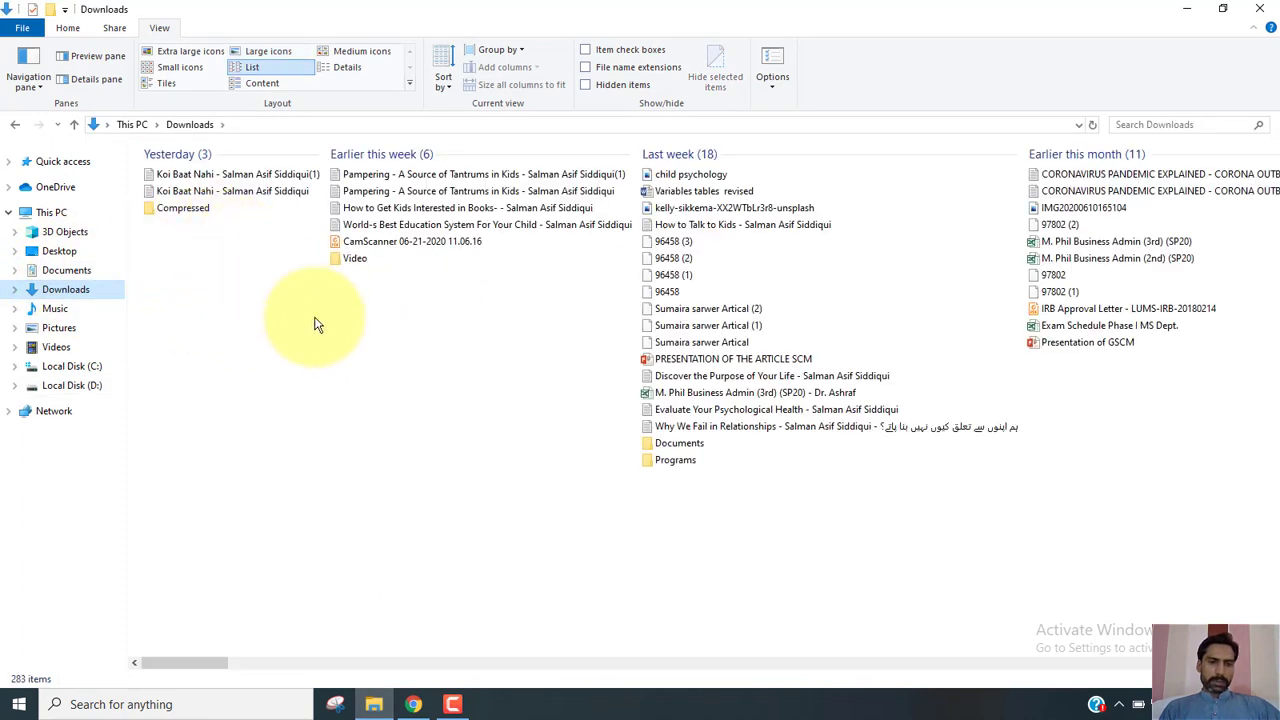
pyautogui.doubleClick(184, 206)
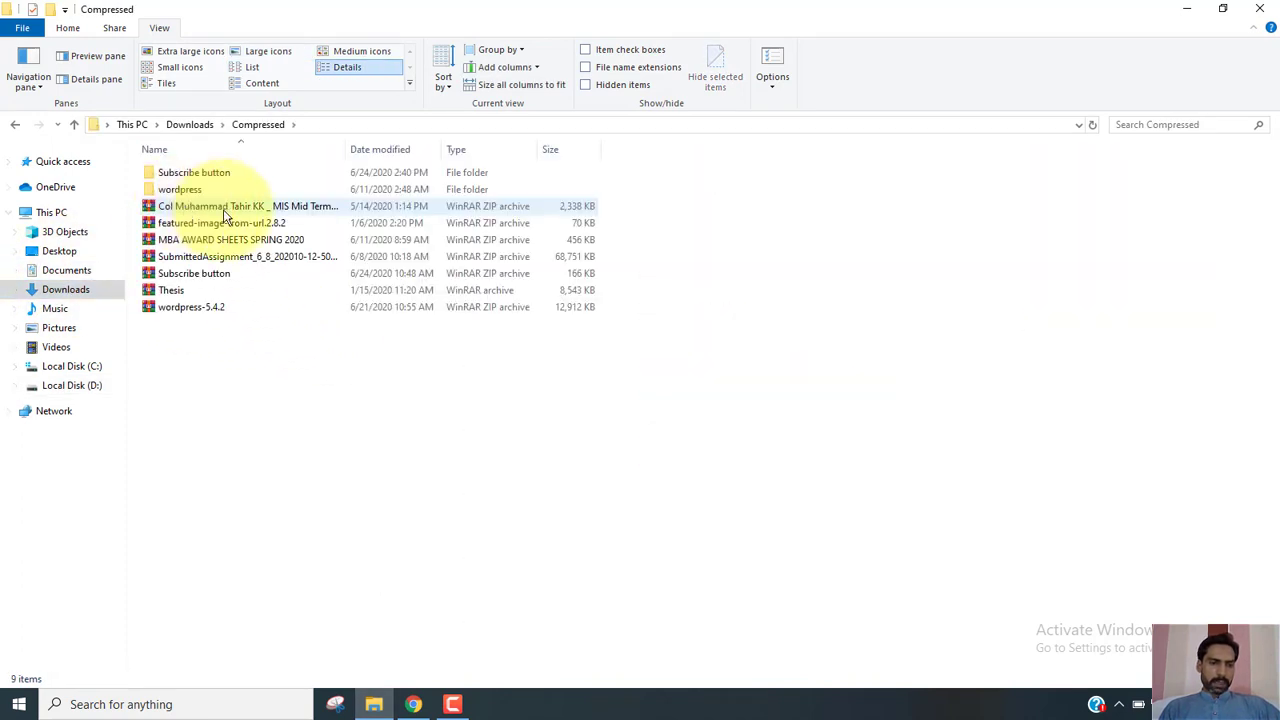
pyautogui.click(212, 308)
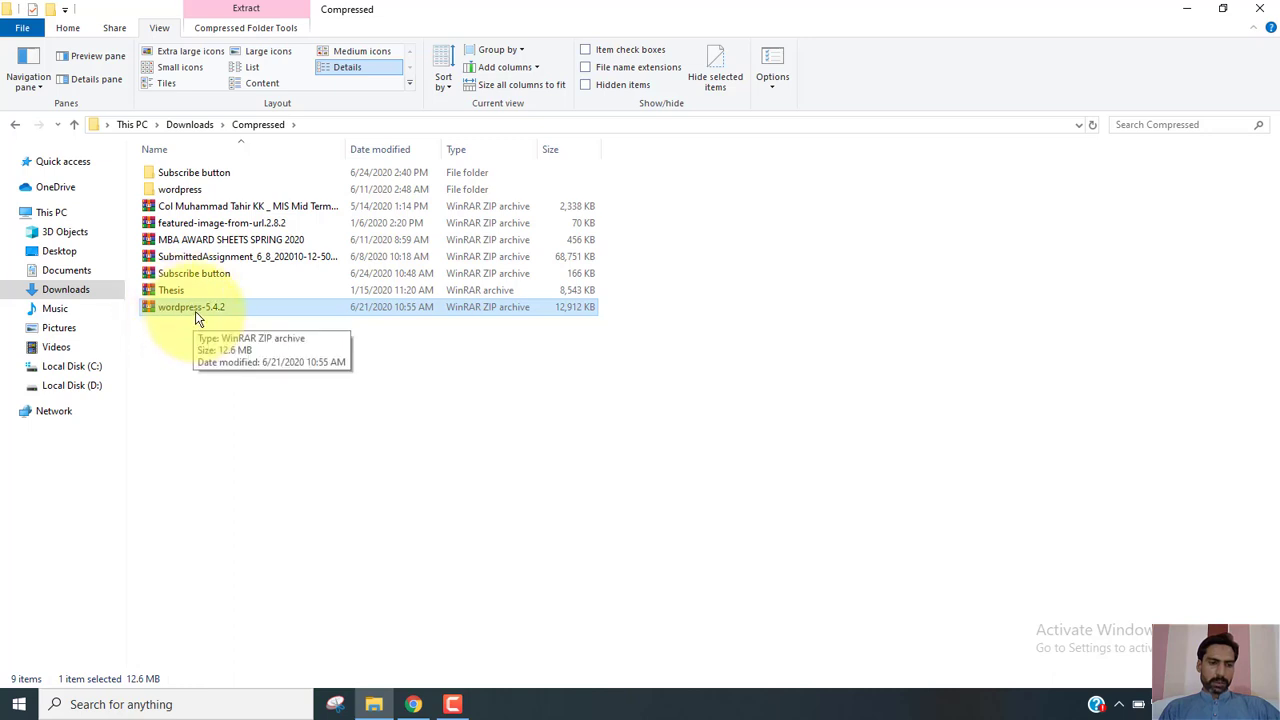
pyautogui.rightClick(195, 310)
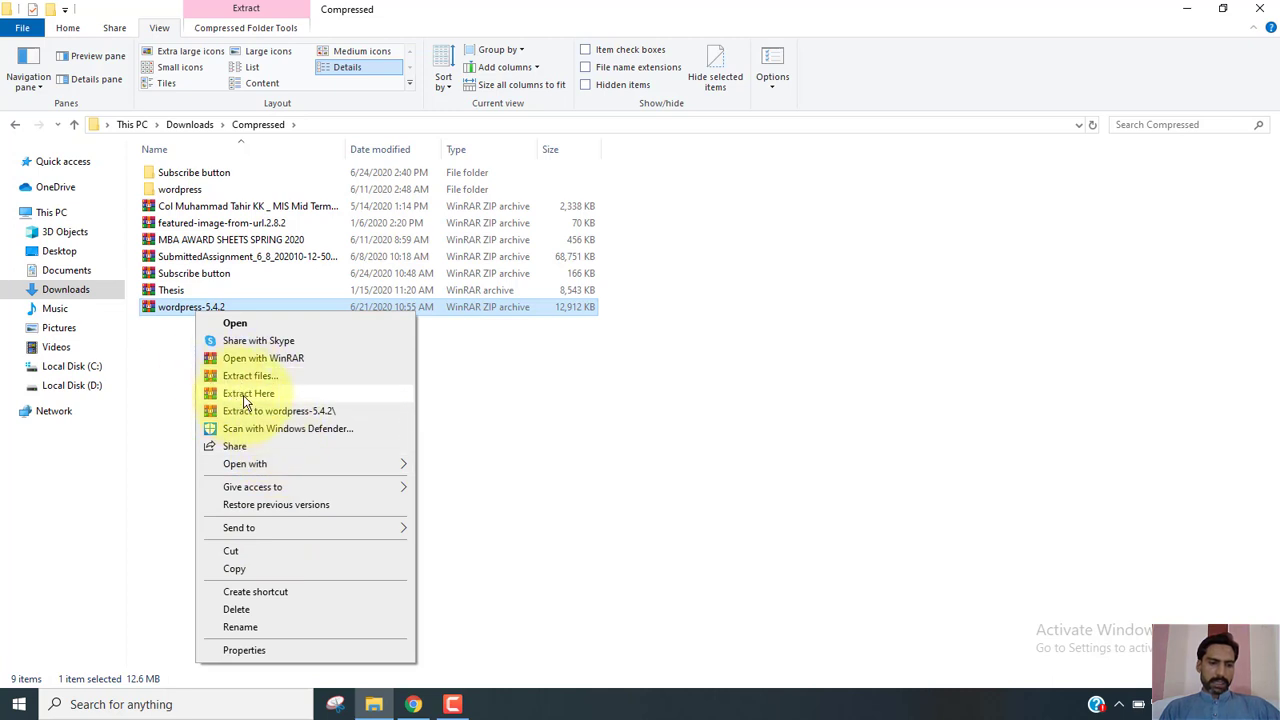
# Inspect the 19 items in the extracted wordpress folder, then minimize all windows to the desktop.
pyautogui.click(200, 191)
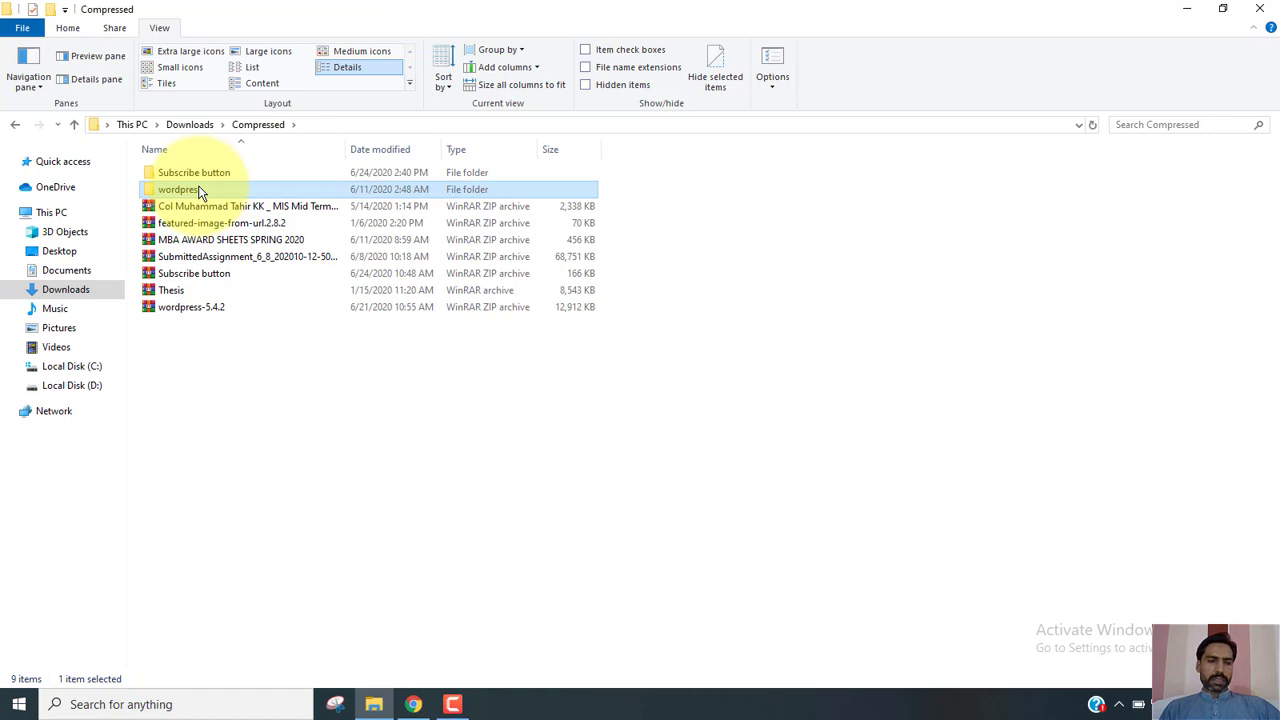
pyautogui.doubleClick(221, 193)
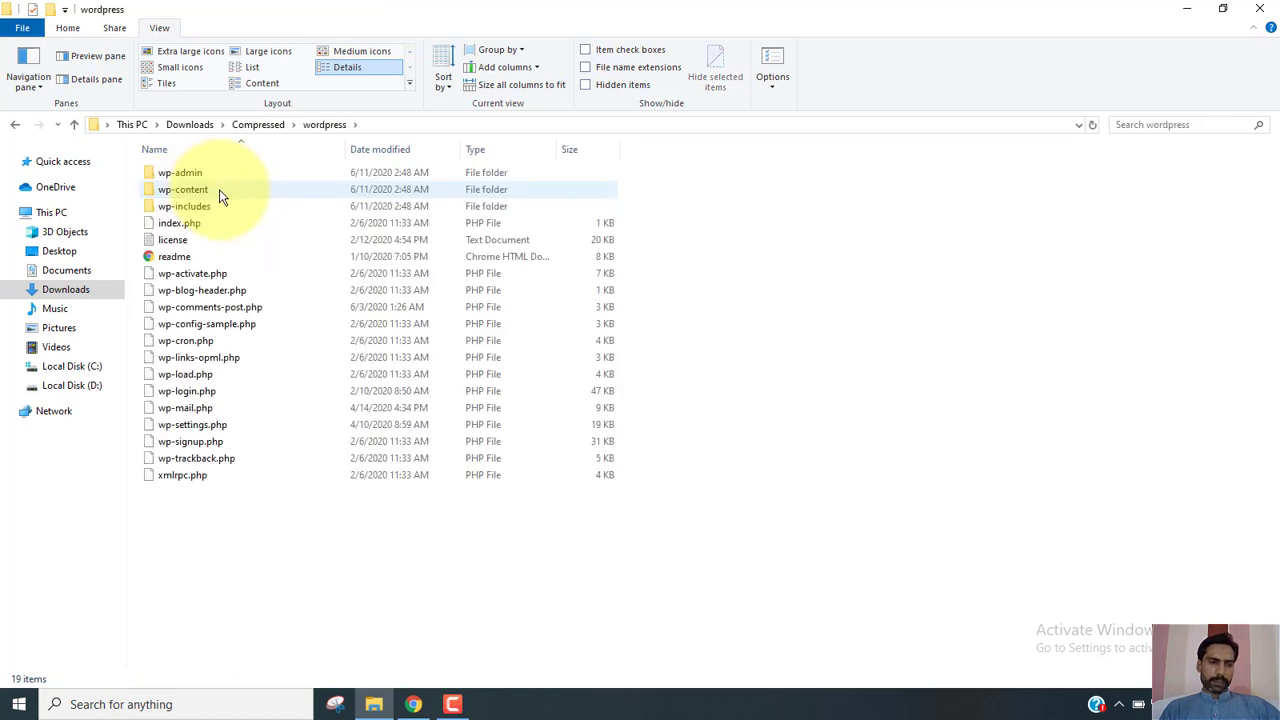
pyautogui.moveTo(208, 521); pyautogui.dragTo(228, 162)
pyautogui.click(73, 124)
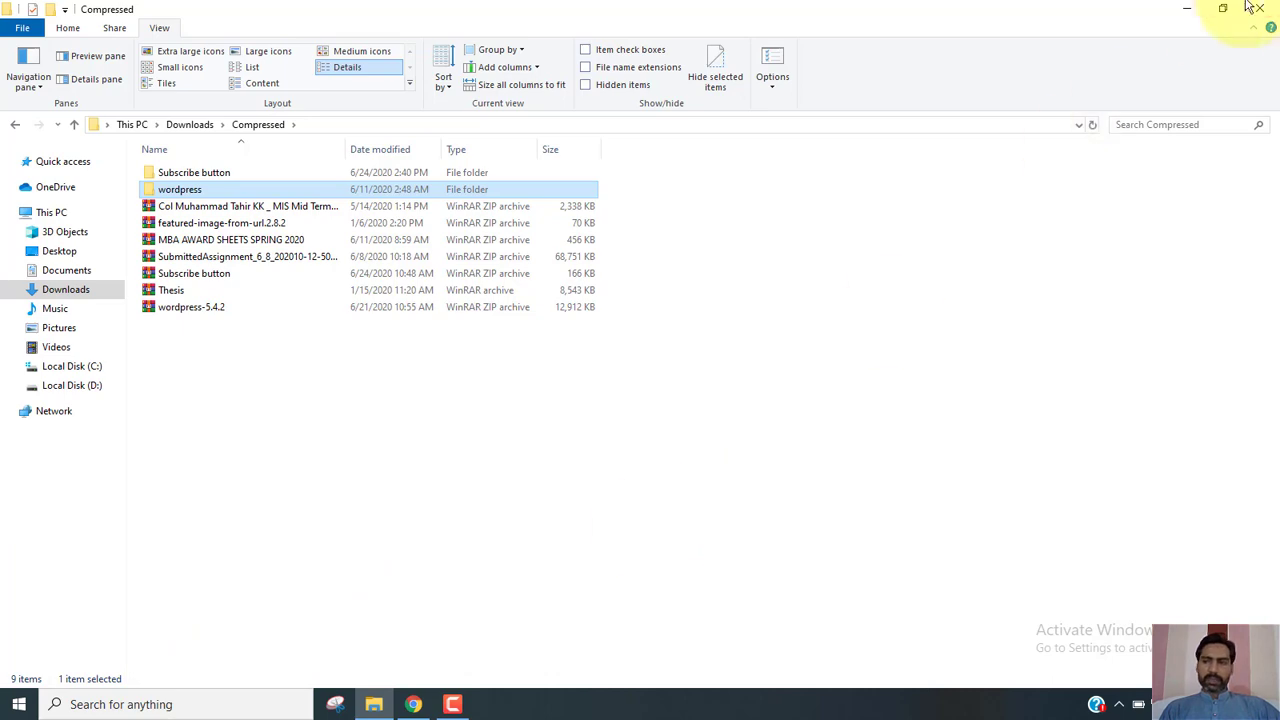
pyautogui.click(1193, 14)
pyautogui.click(1192, 10)
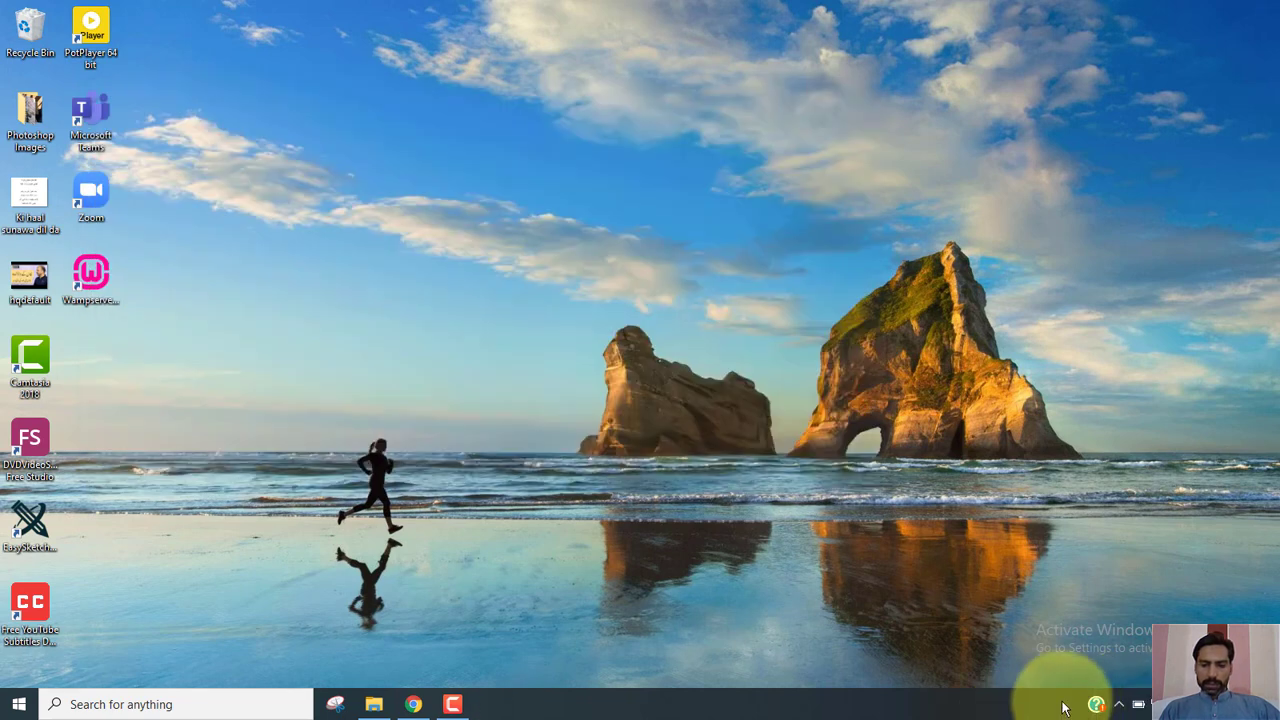
# Open the localhost server home page from the WampServer tray menu.
pyautogui.click(1119, 705)
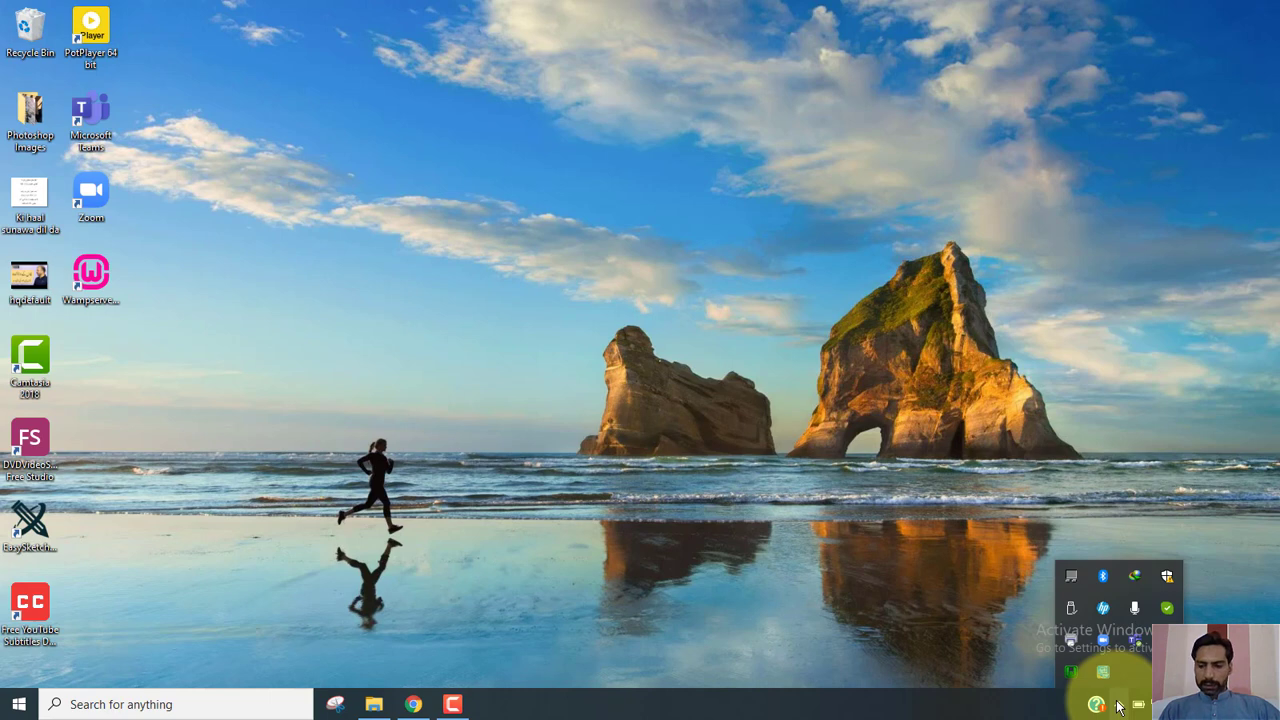
pyautogui.click(1071, 671)
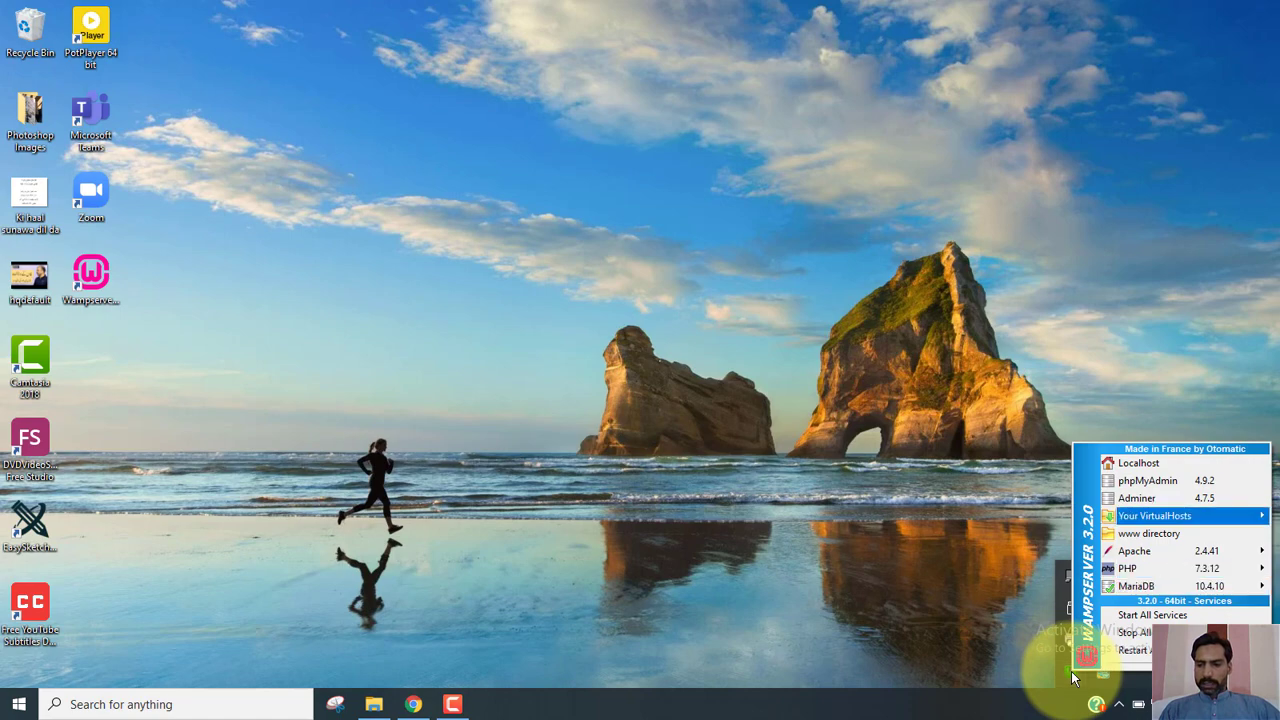
pyautogui.press('Return')
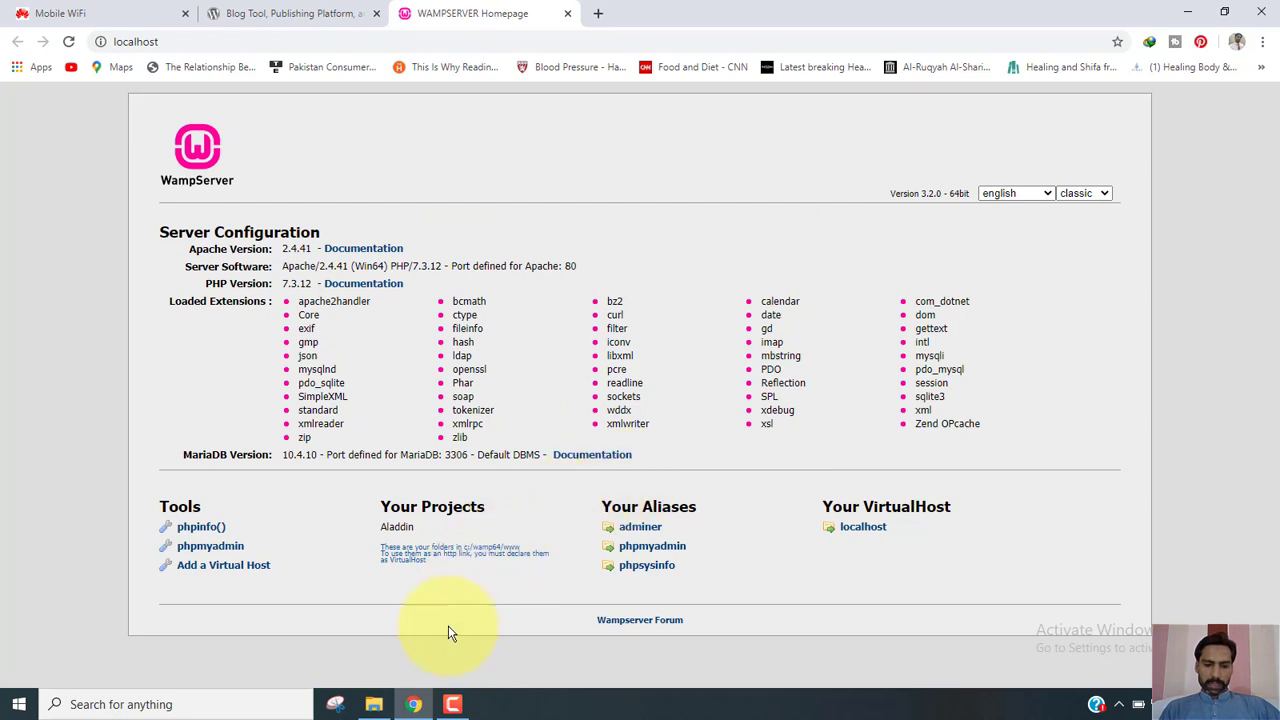
pyautogui.click(413, 705)
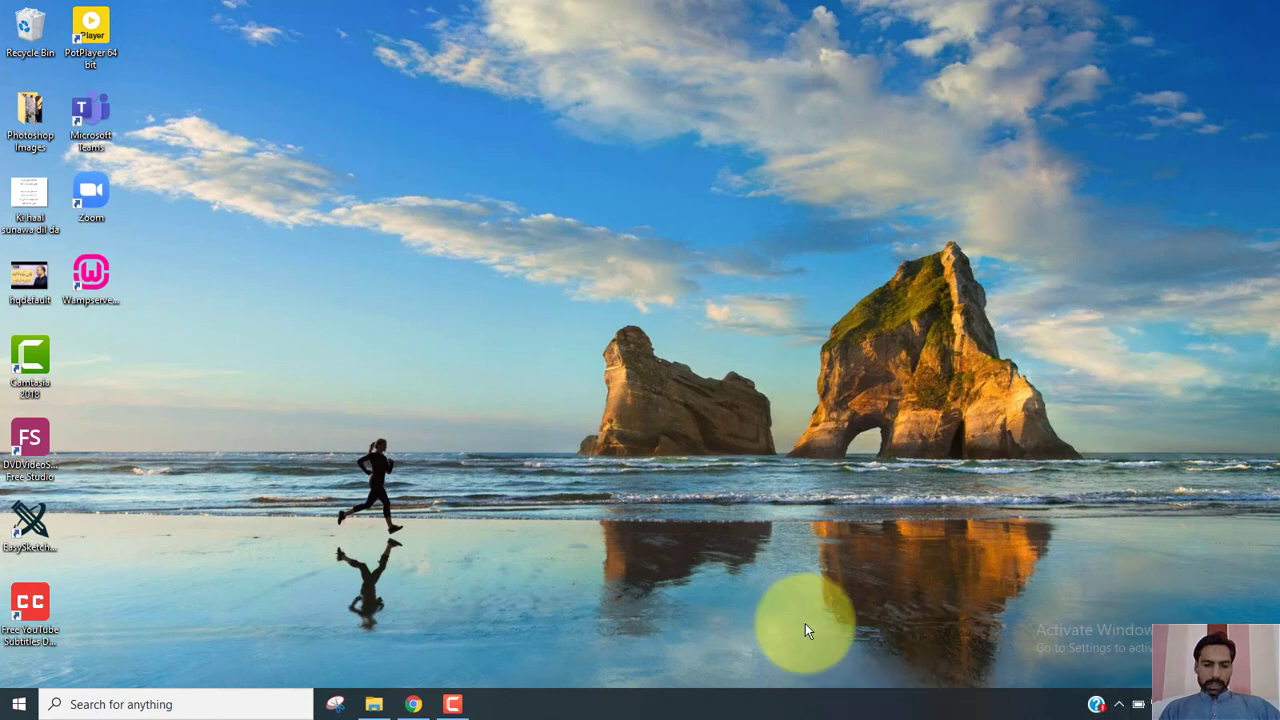
pyautogui.click(413, 705)
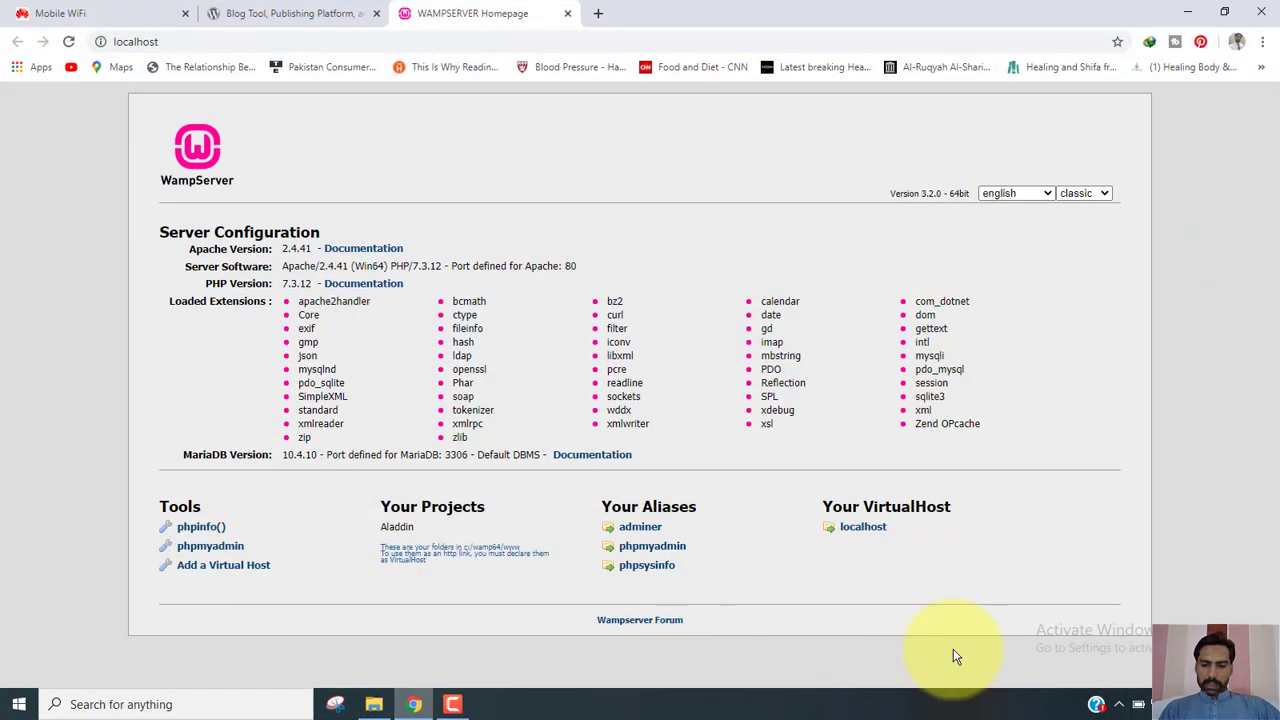
# Open the www directory folder from the WampServer tray menu.
pyautogui.click(1118, 705)
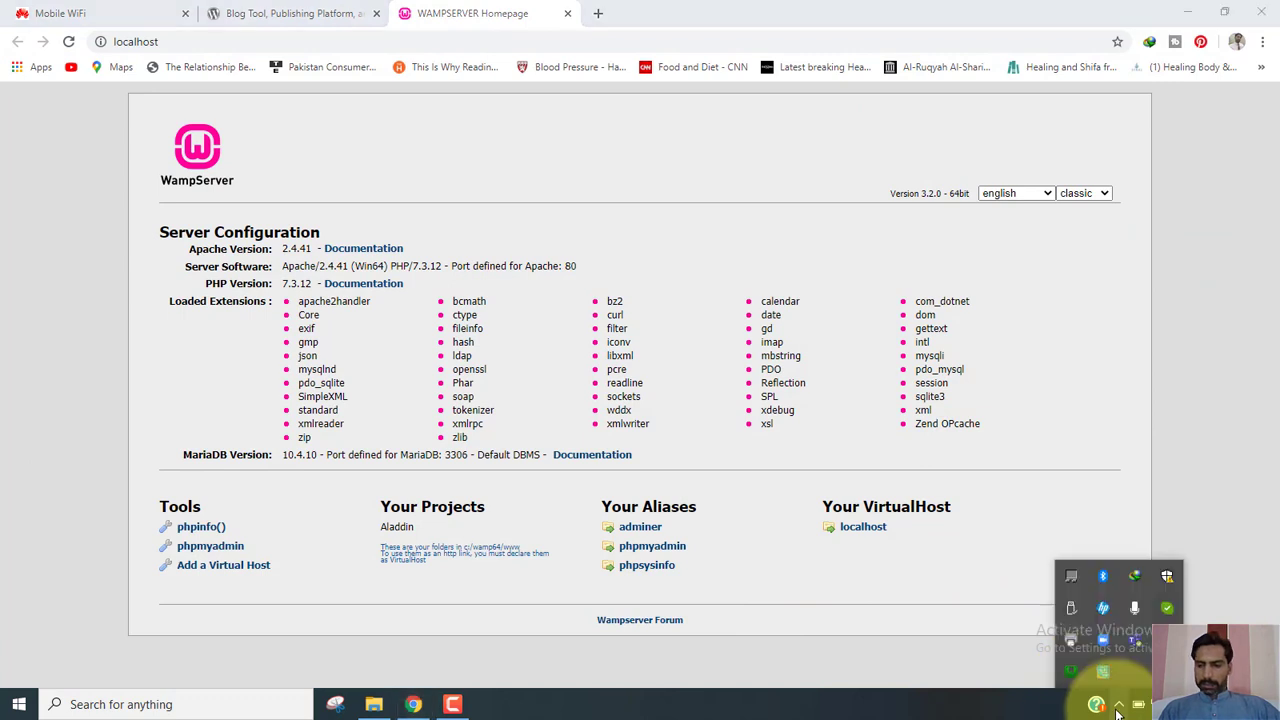
pyautogui.click(1070, 674)
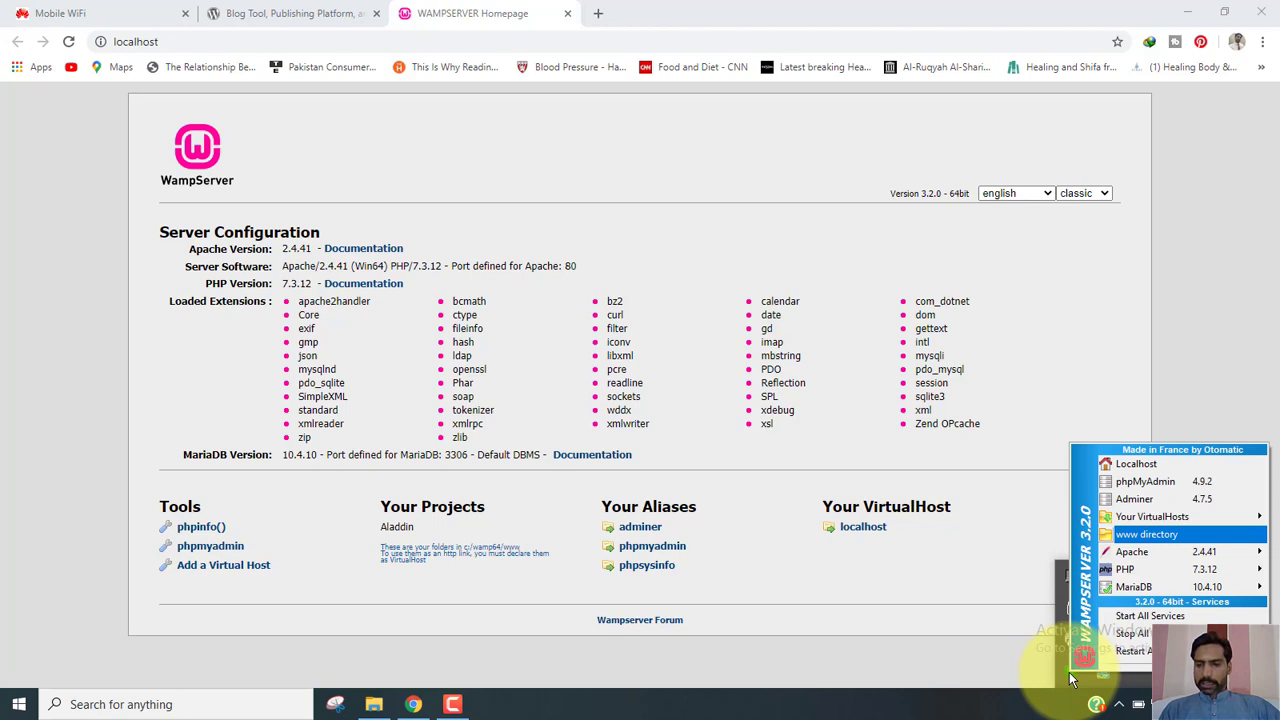
pyautogui.click(1147, 534)
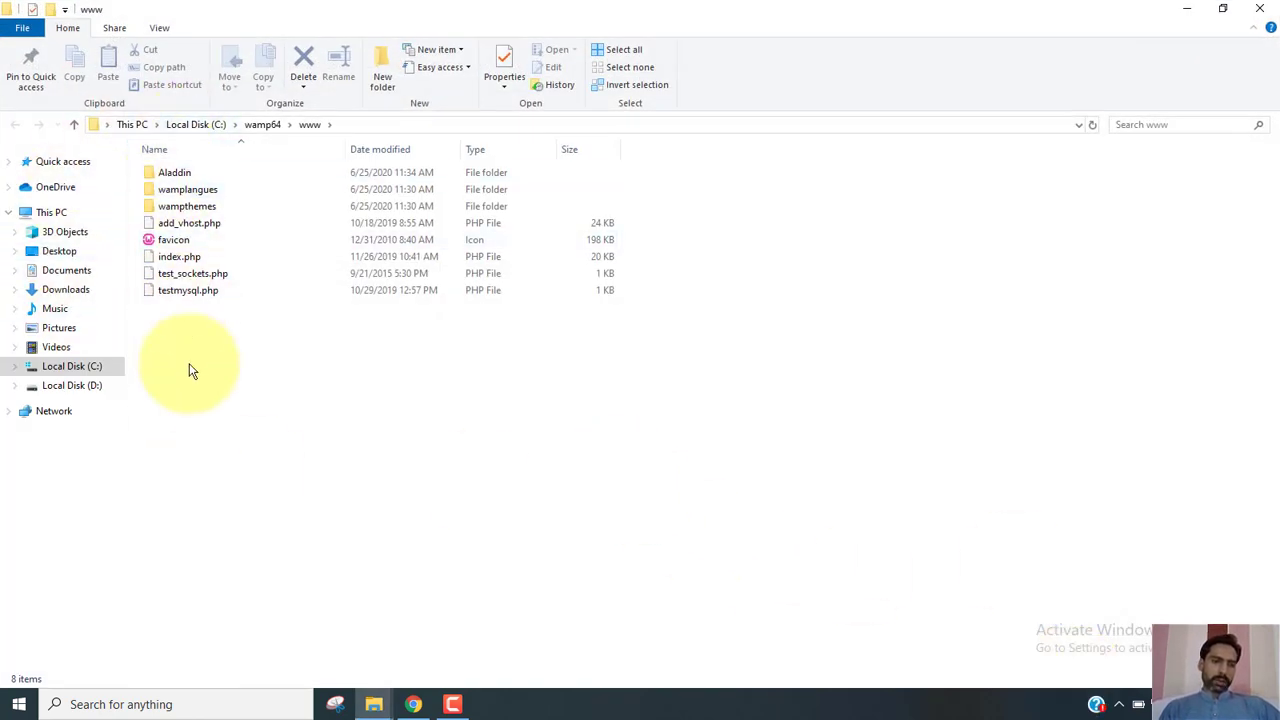
# Delete the old Aladdin folder from www and select the wordpress folder in Downloads\Compressed.
pyautogui.click(192, 172)
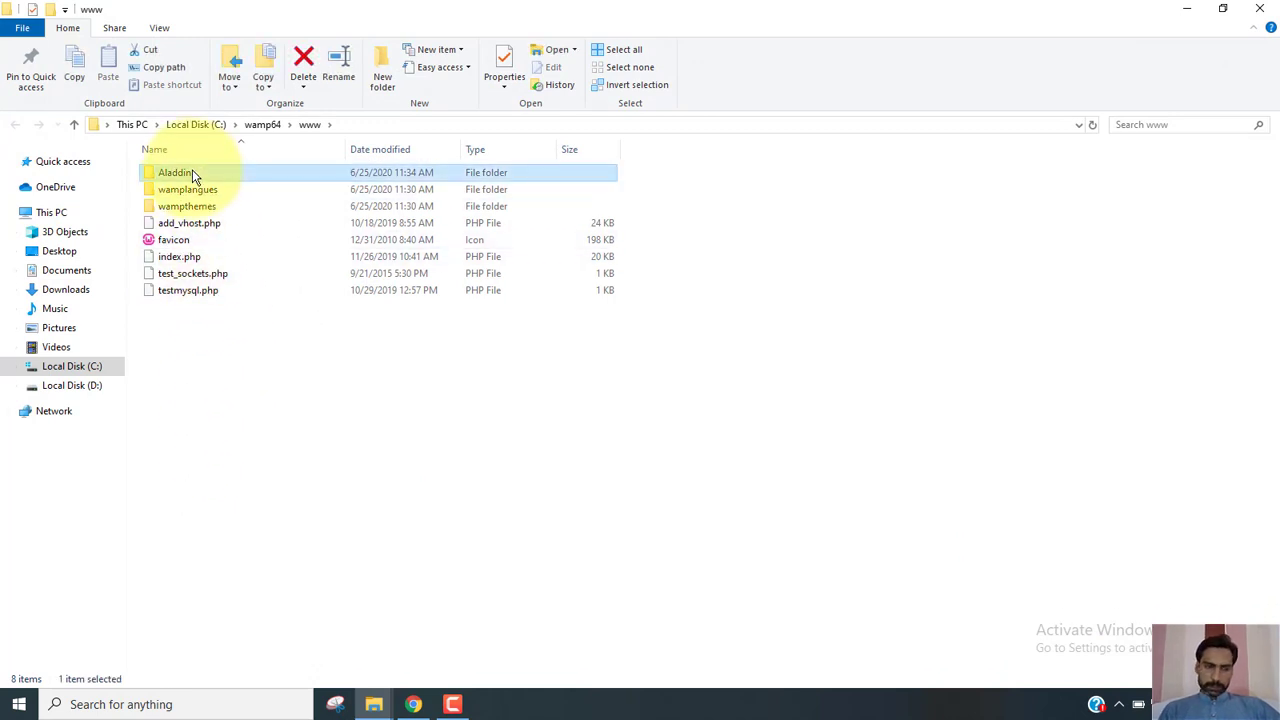
pyautogui.press('Delete')
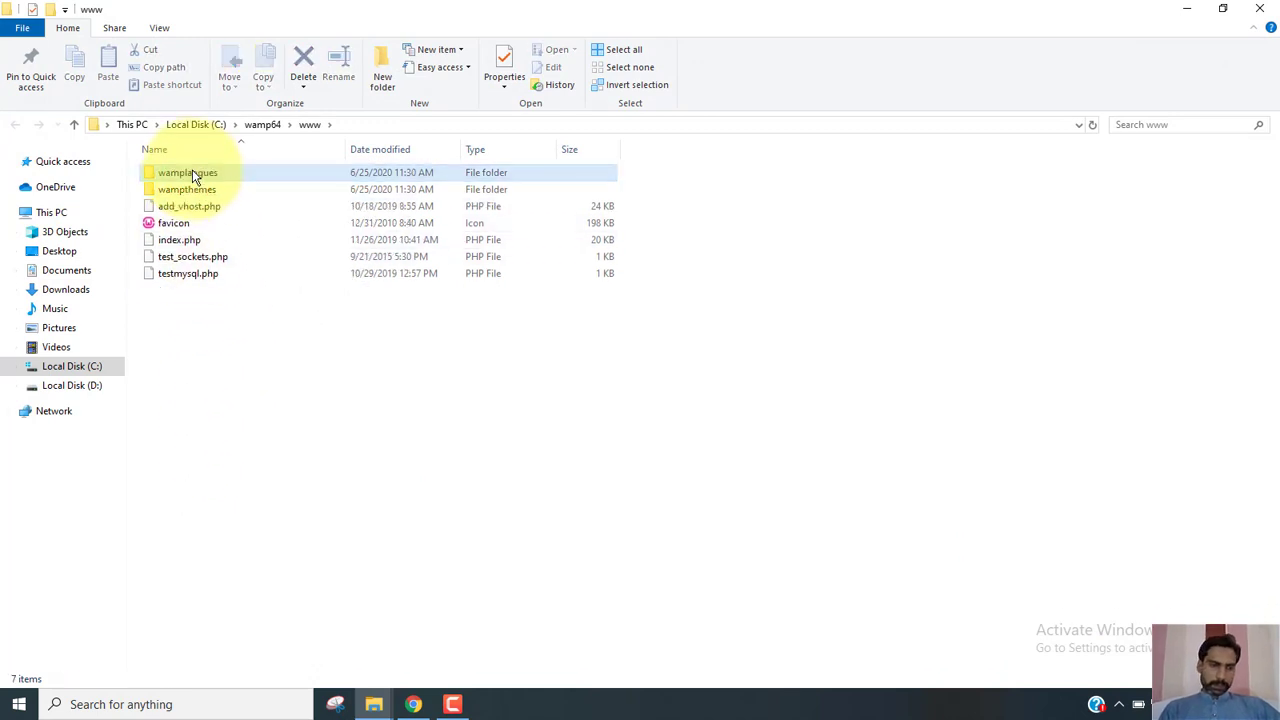
pyautogui.click(61, 294)
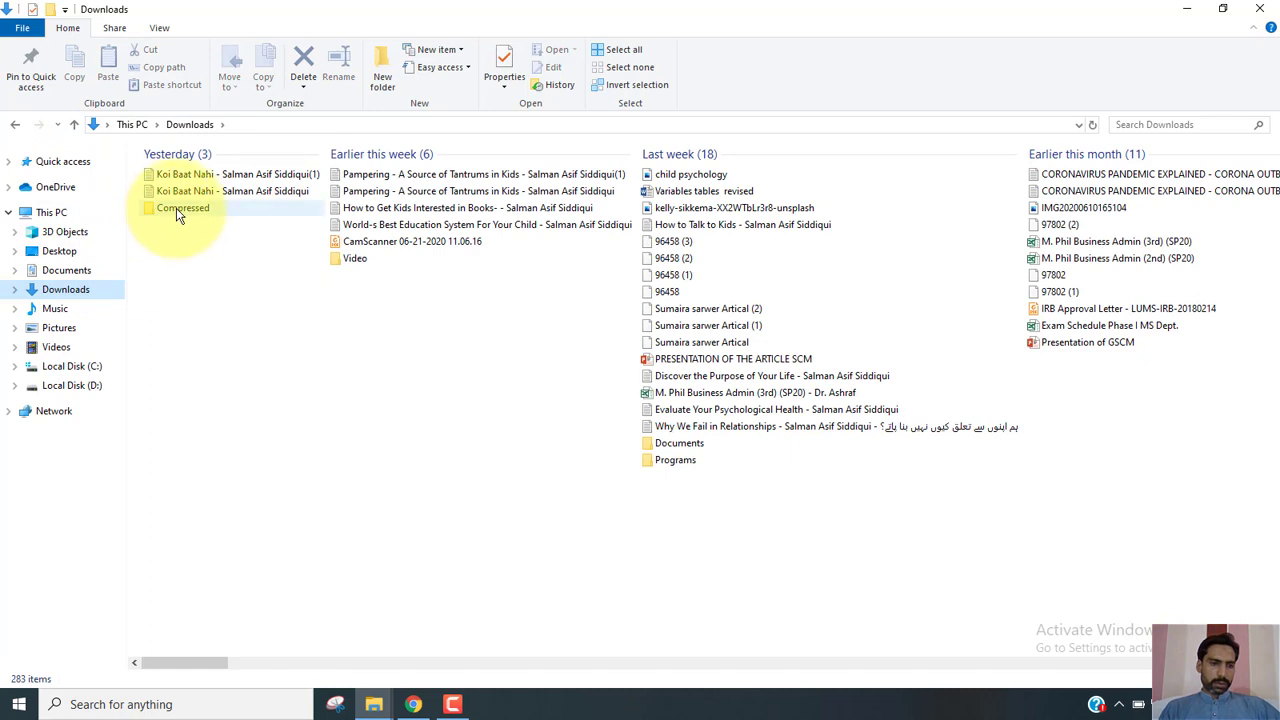
pyautogui.doubleClick(176, 208)
pyautogui.click(204, 190)
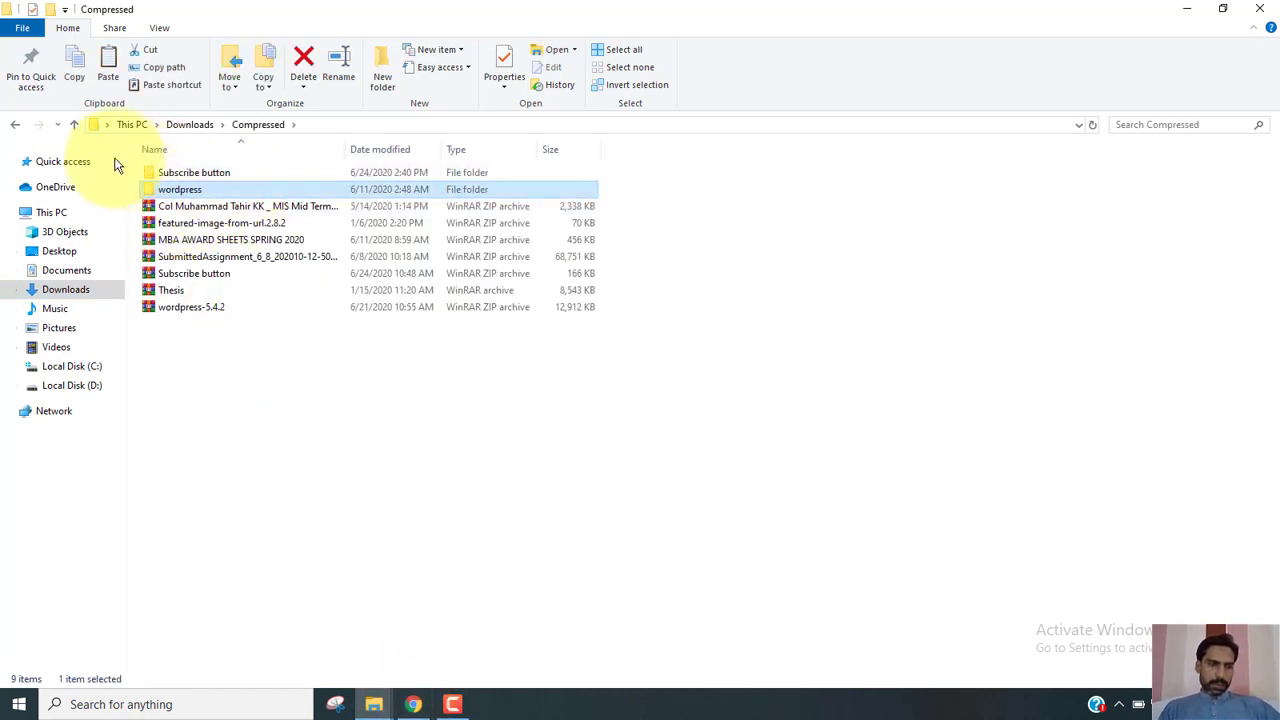
# Paste the wordpress folder into C:\wamp64\www, reached through the WampServer menu.
pyautogui.click(1121, 705)
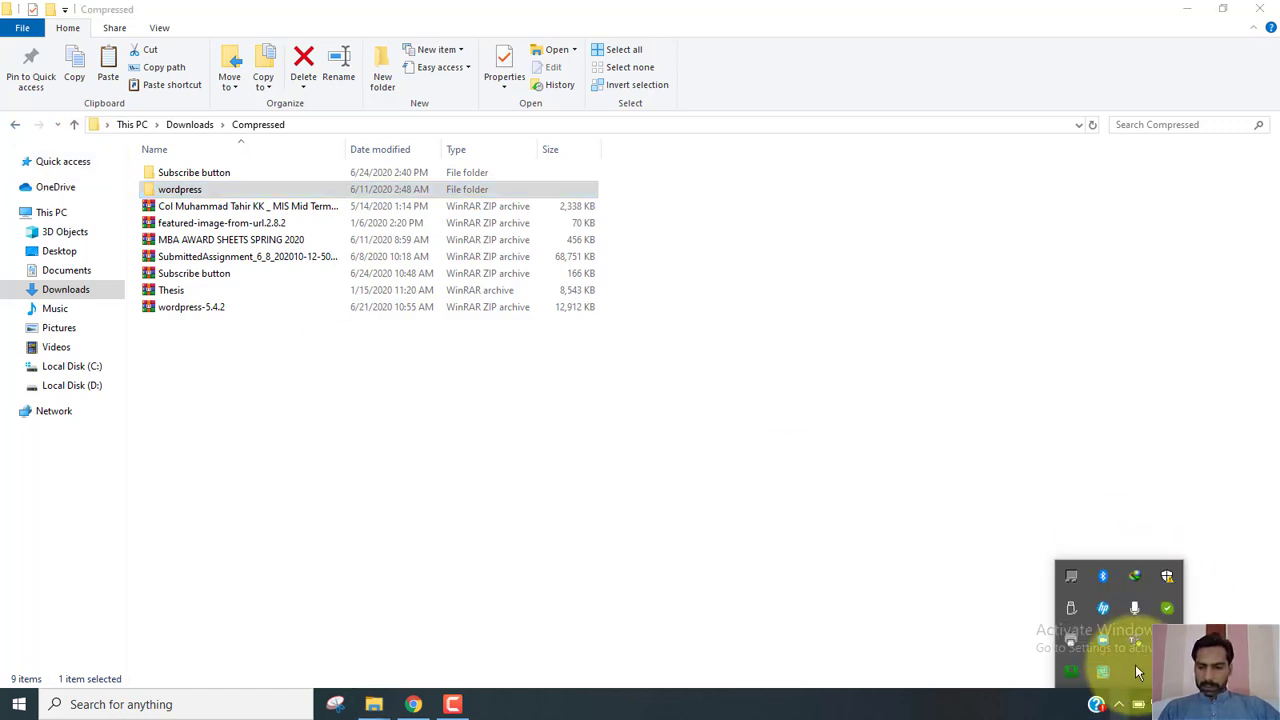
pyautogui.click(1071, 668)
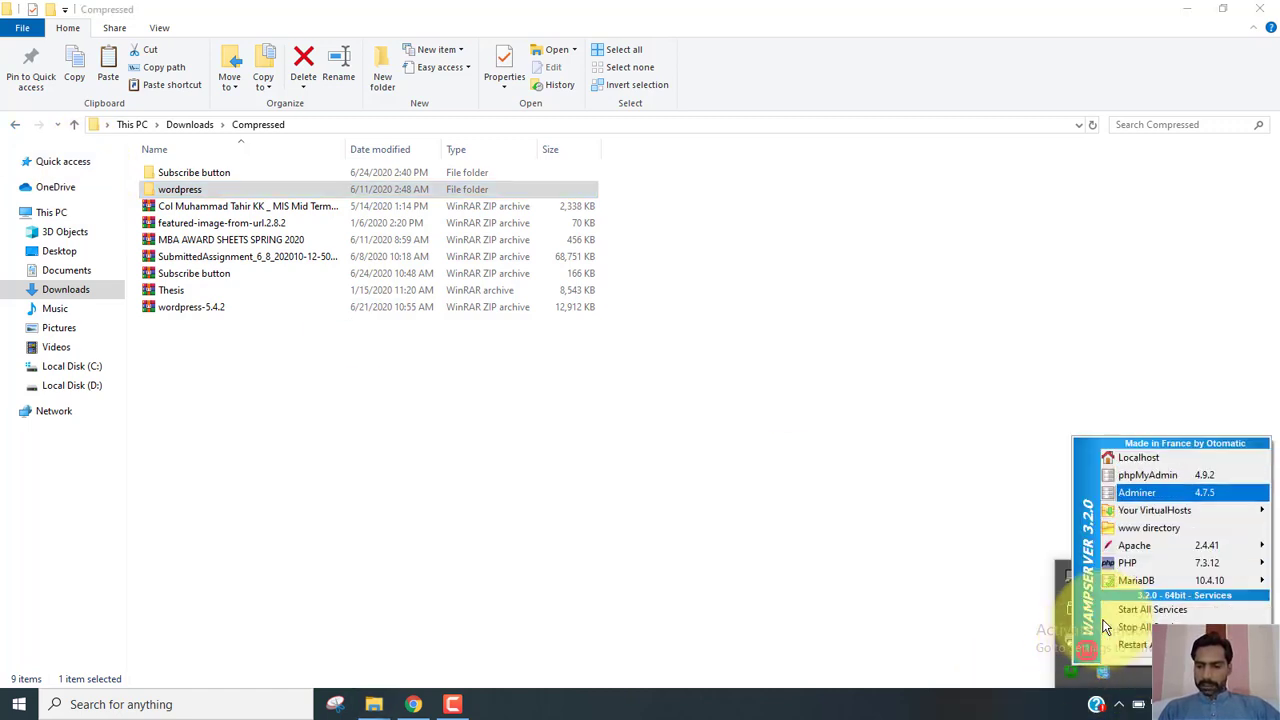
pyautogui.click(1106, 627)
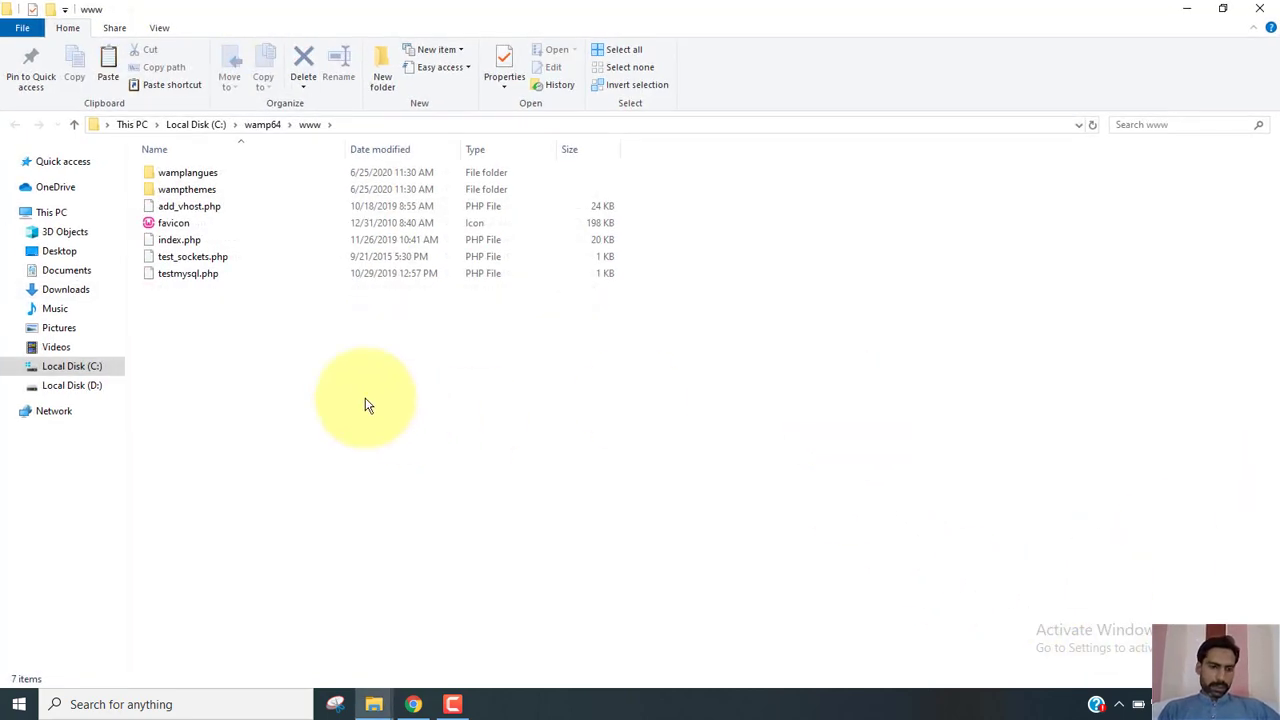
pyautogui.hotkey('ctrl', 'v')
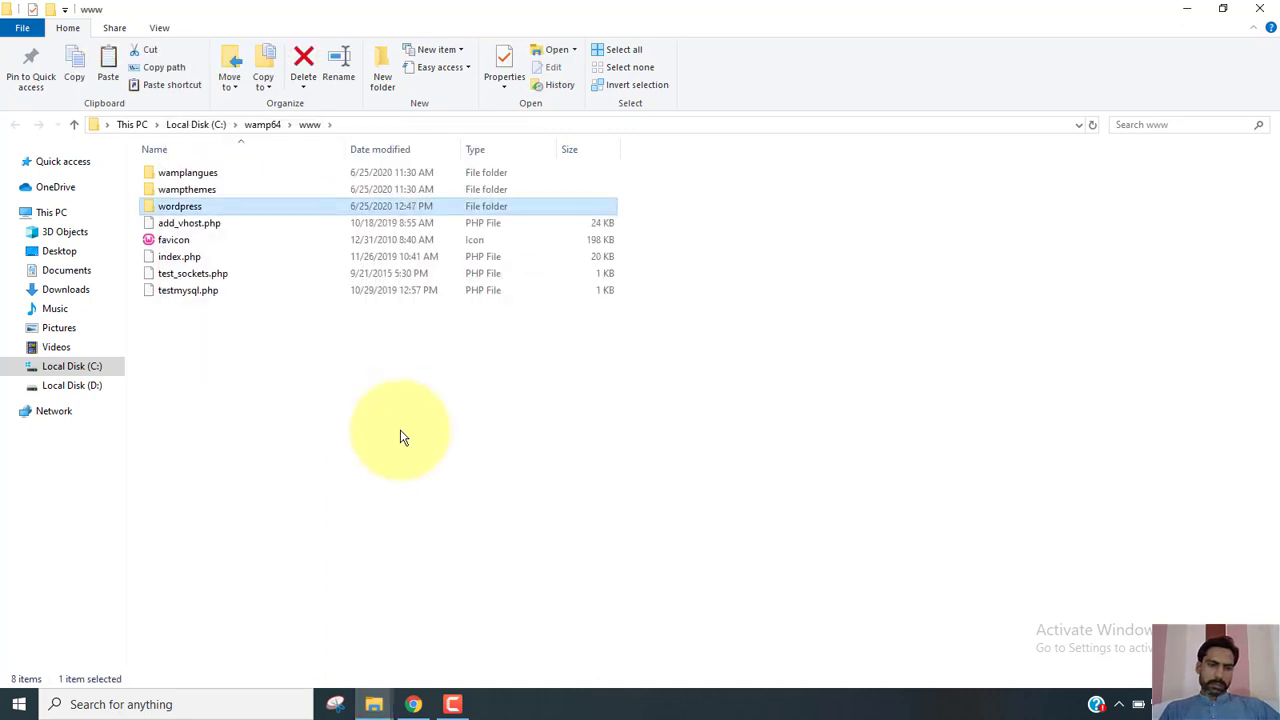
# Rename the pasted wordpress folder in C:\wamp64\www to 'Aladdin'.
pyautogui.rightClick(185, 207)
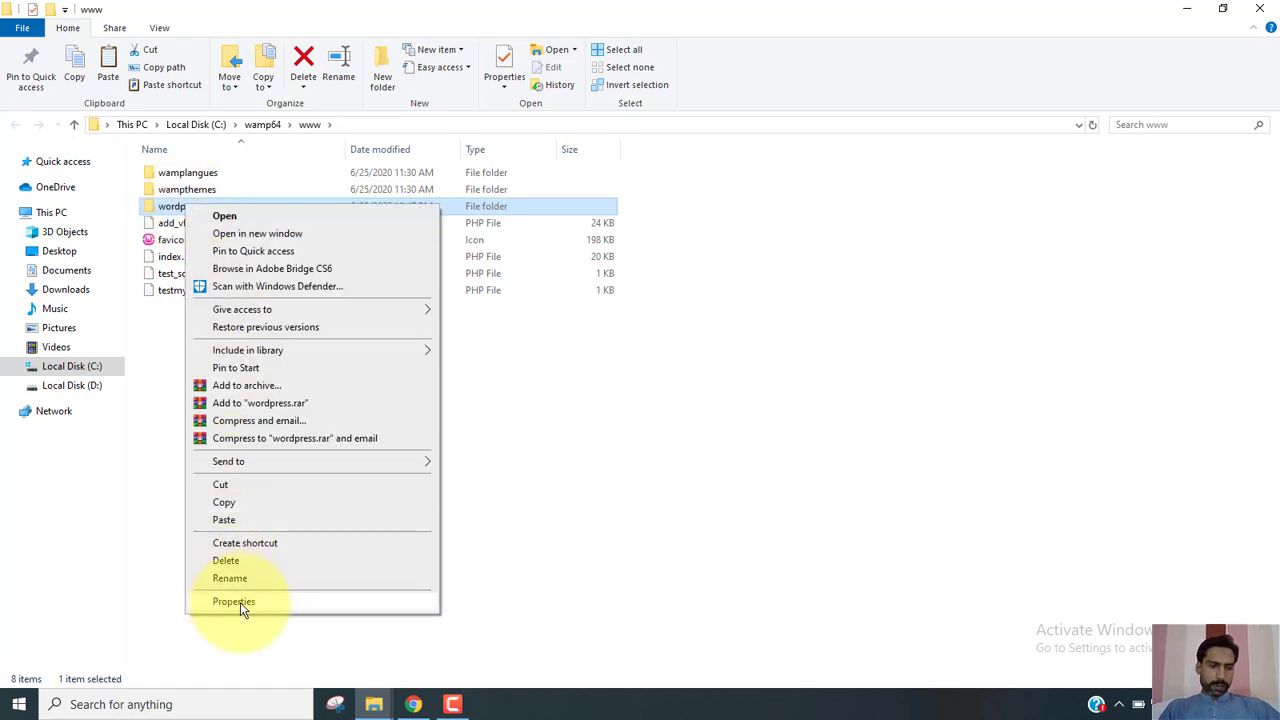
pyautogui.click(257, 579)
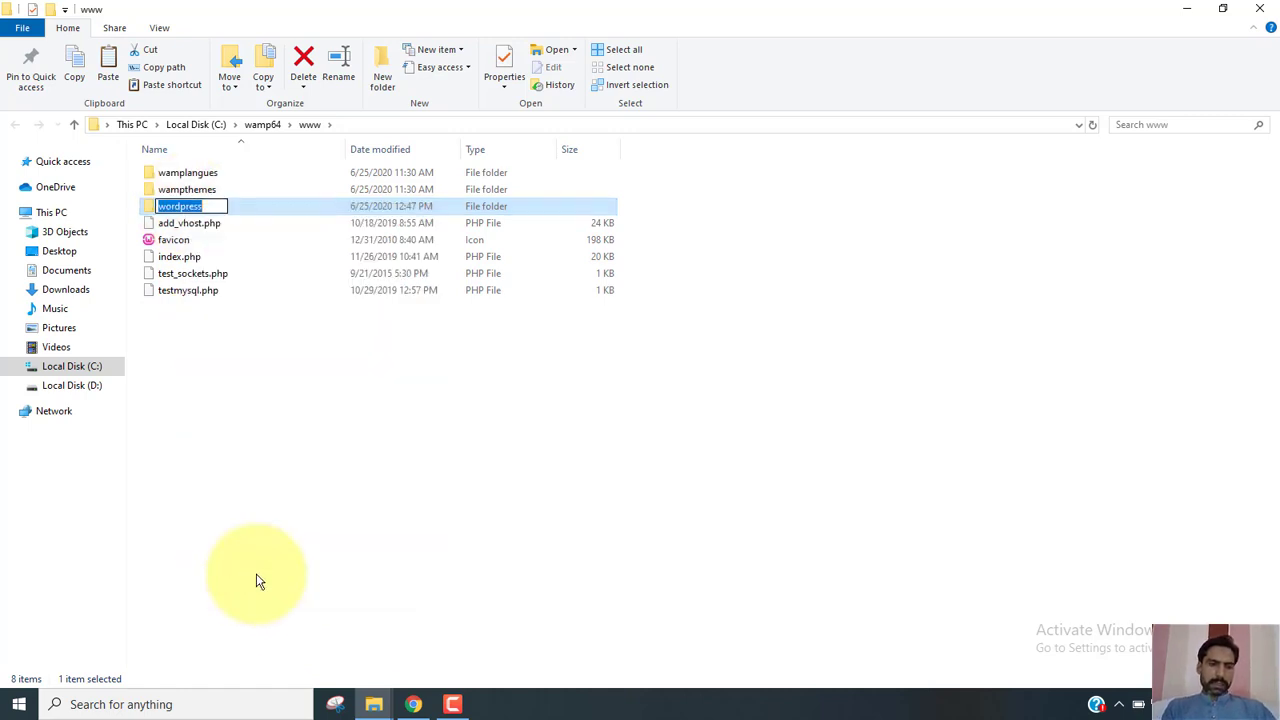
pyautogui.write('Aladdin')
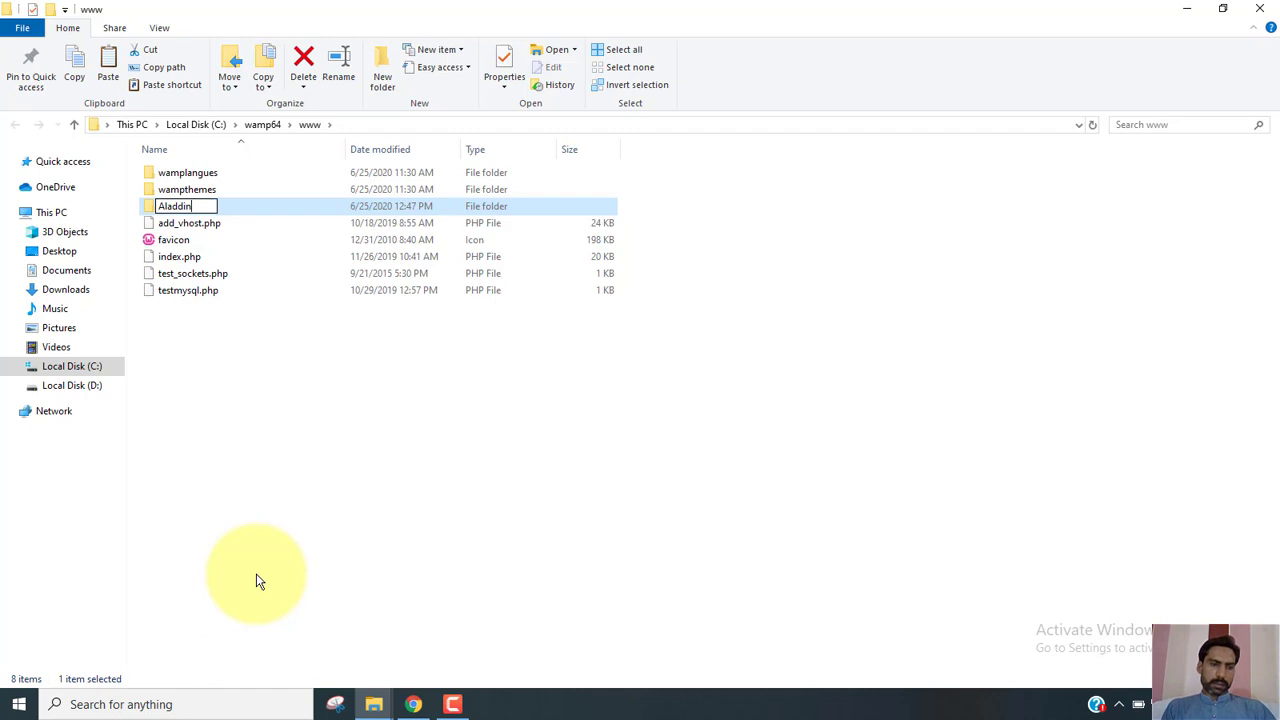
pyautogui.press('Return')
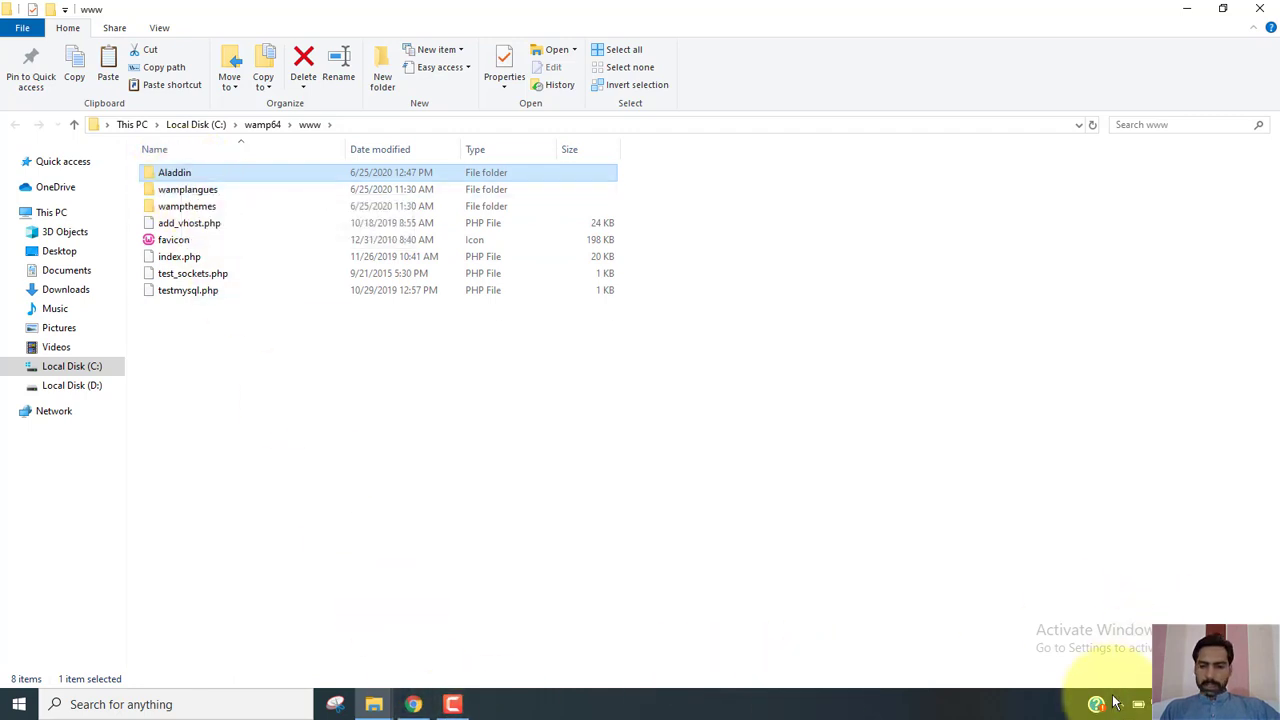
# Reload the WampServer homepage in Chrome and browse to localhost/aladdin.
pyautogui.click(413, 704)
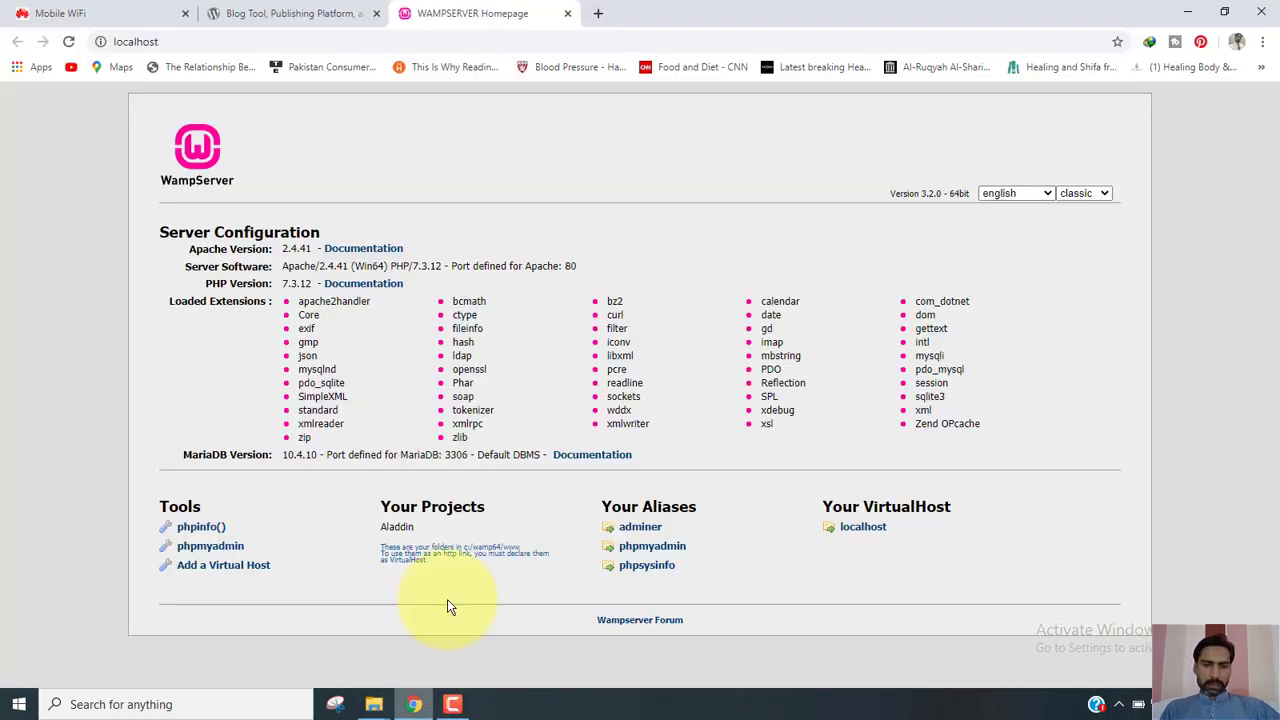
pyautogui.click(68, 42)
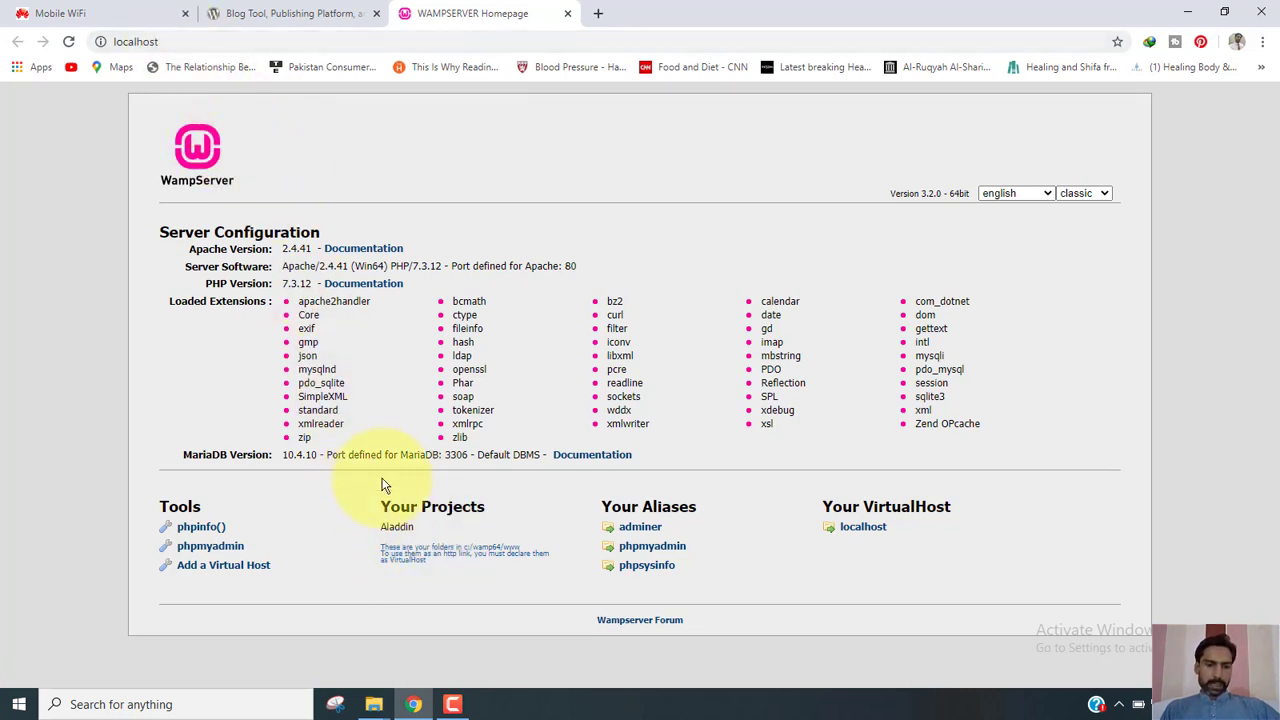
pyautogui.click(170, 43)
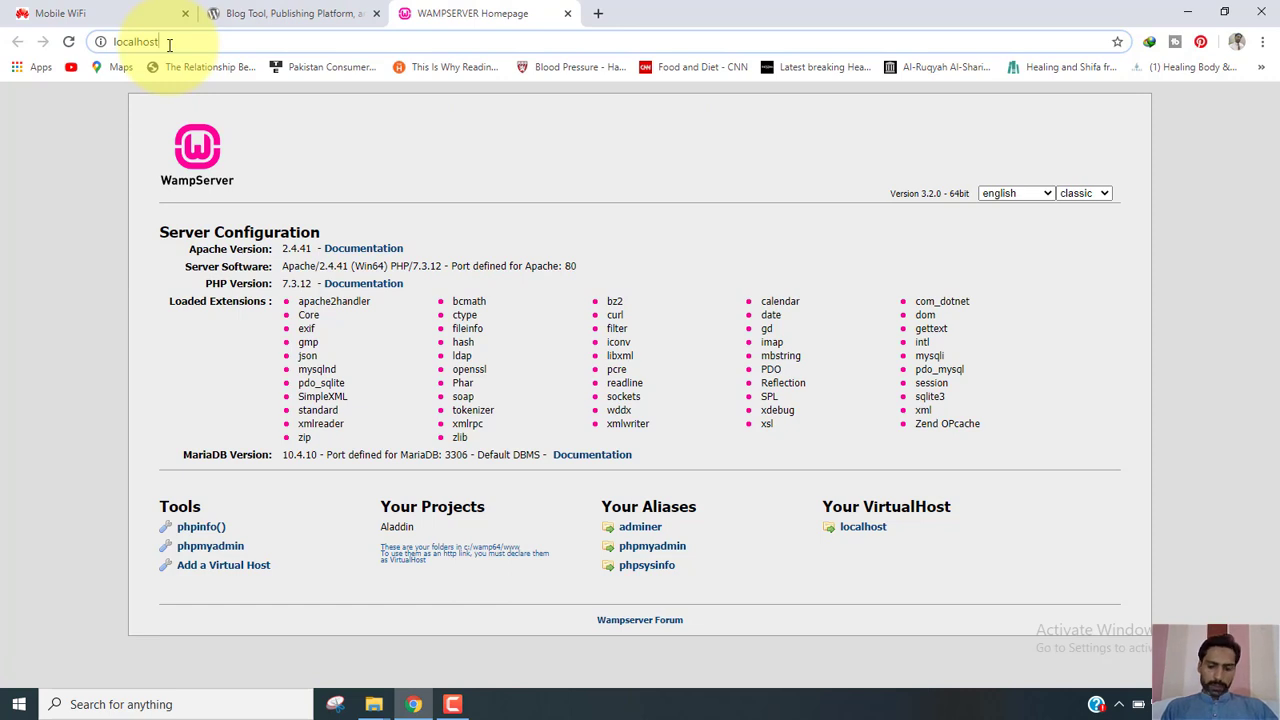
pyautogui.write('/')
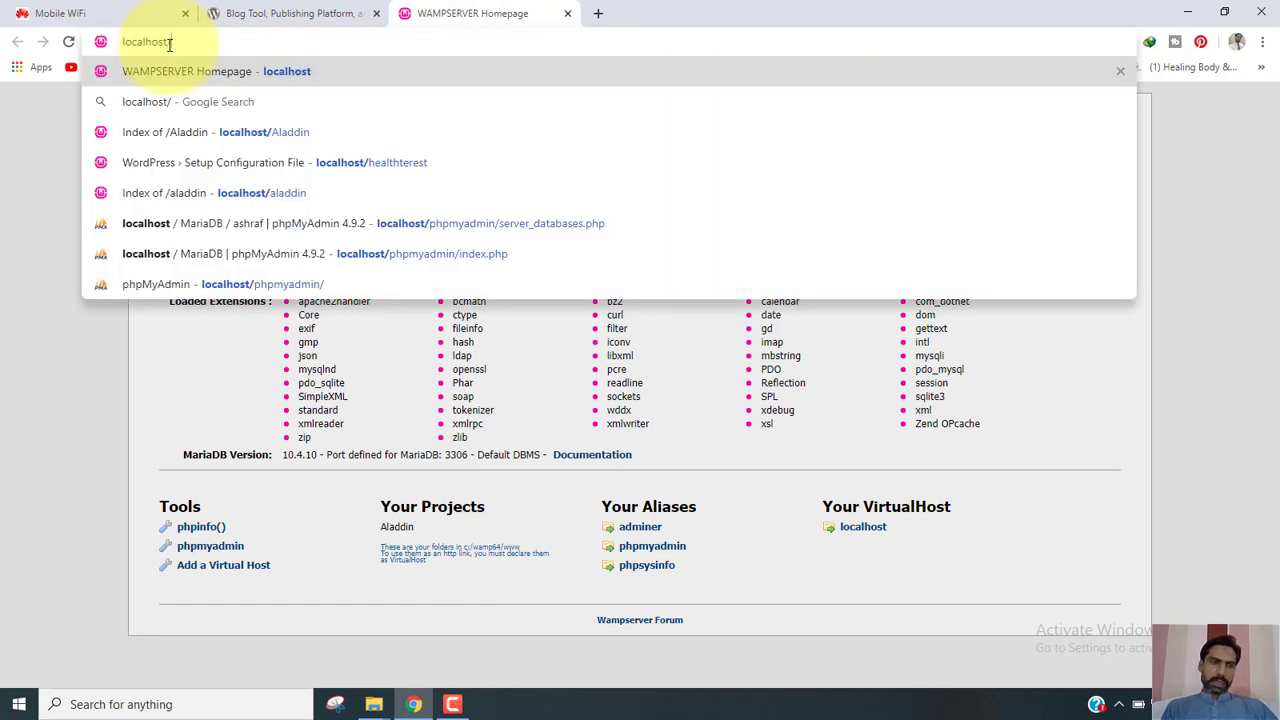
pyautogui.write('ala')
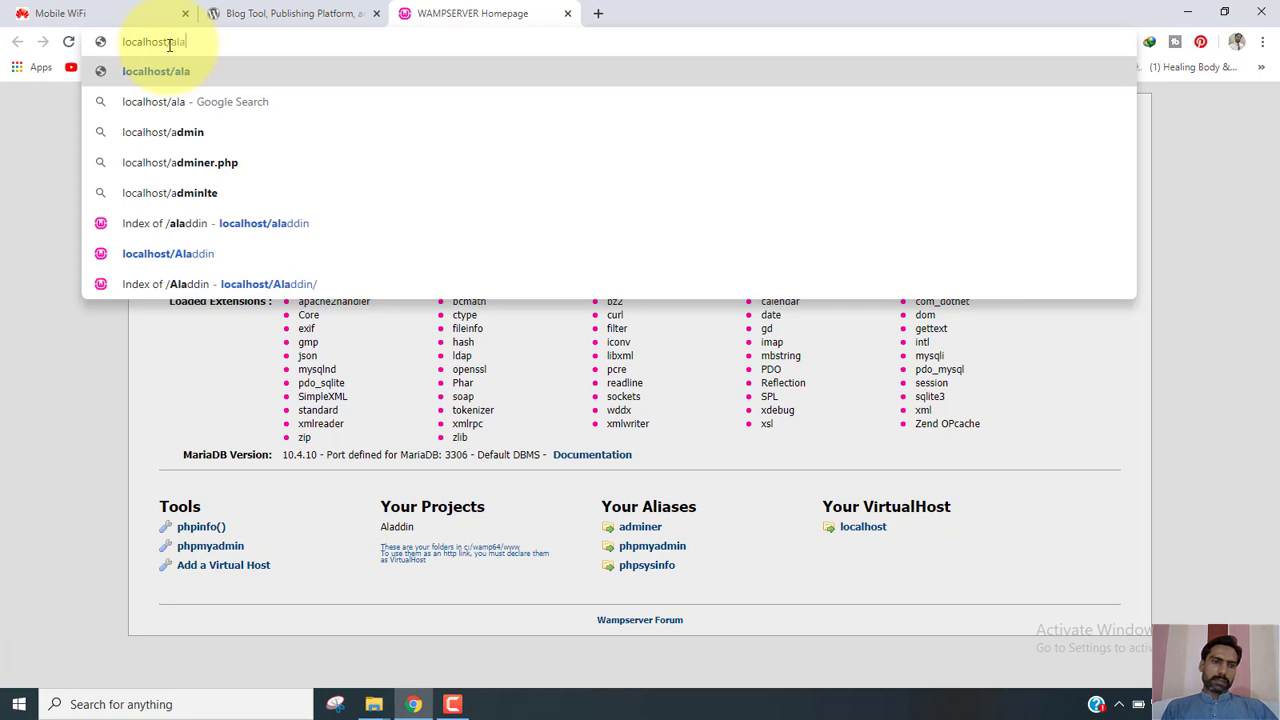
pyautogui.write('ddin')
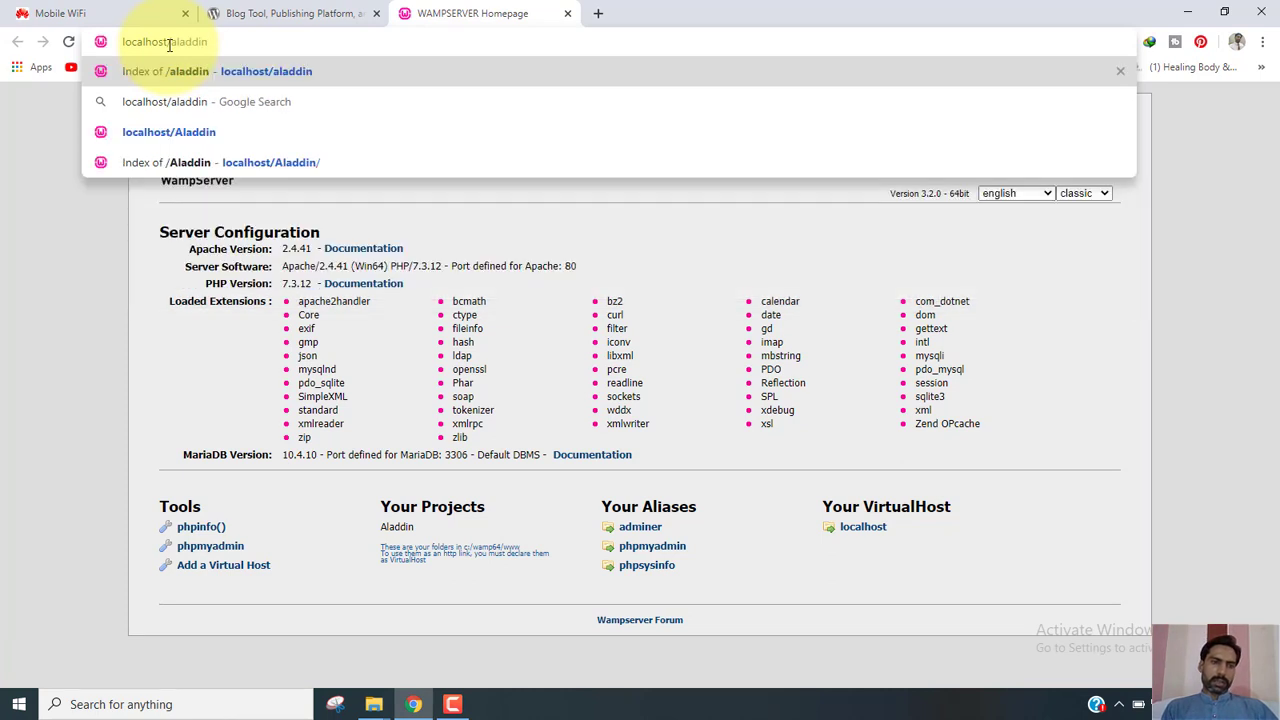
pyautogui.press('Return')
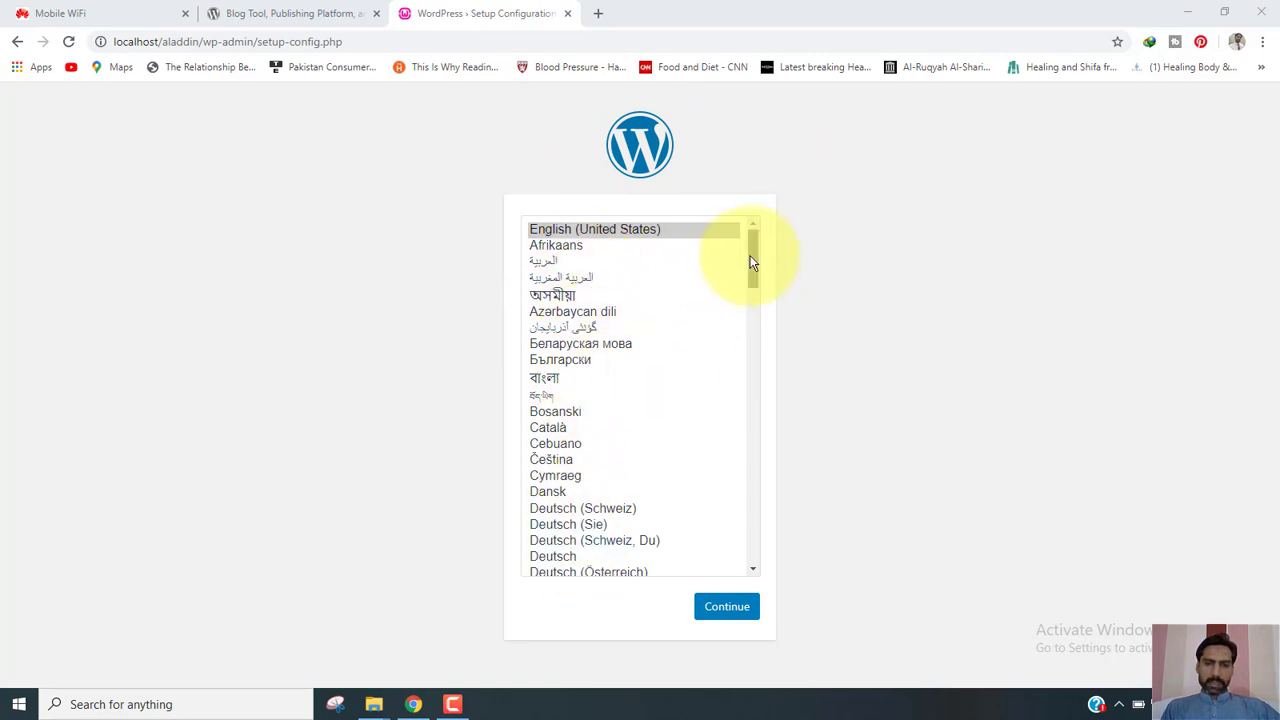
# Continue setup in English (United States) and highlight the list of required database details.
pyautogui.moveTo(752, 255); pyautogui.dragTo(757, 218)
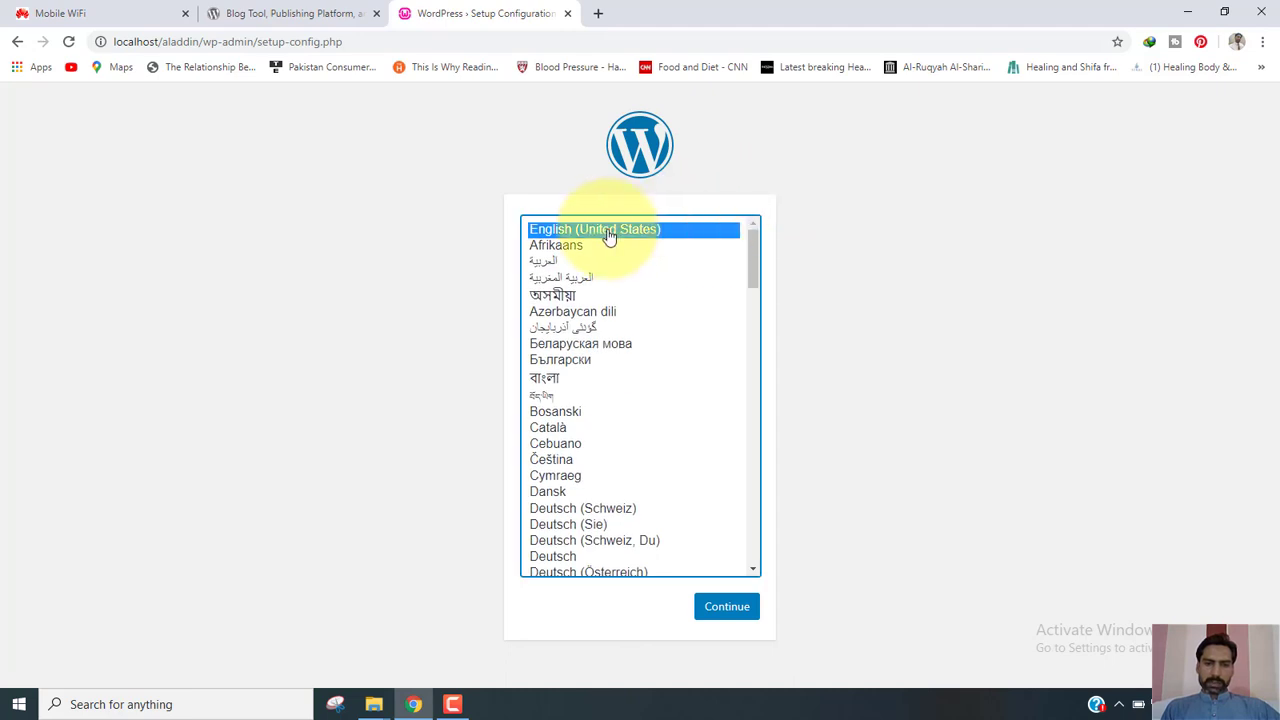
pyautogui.click(730, 606)
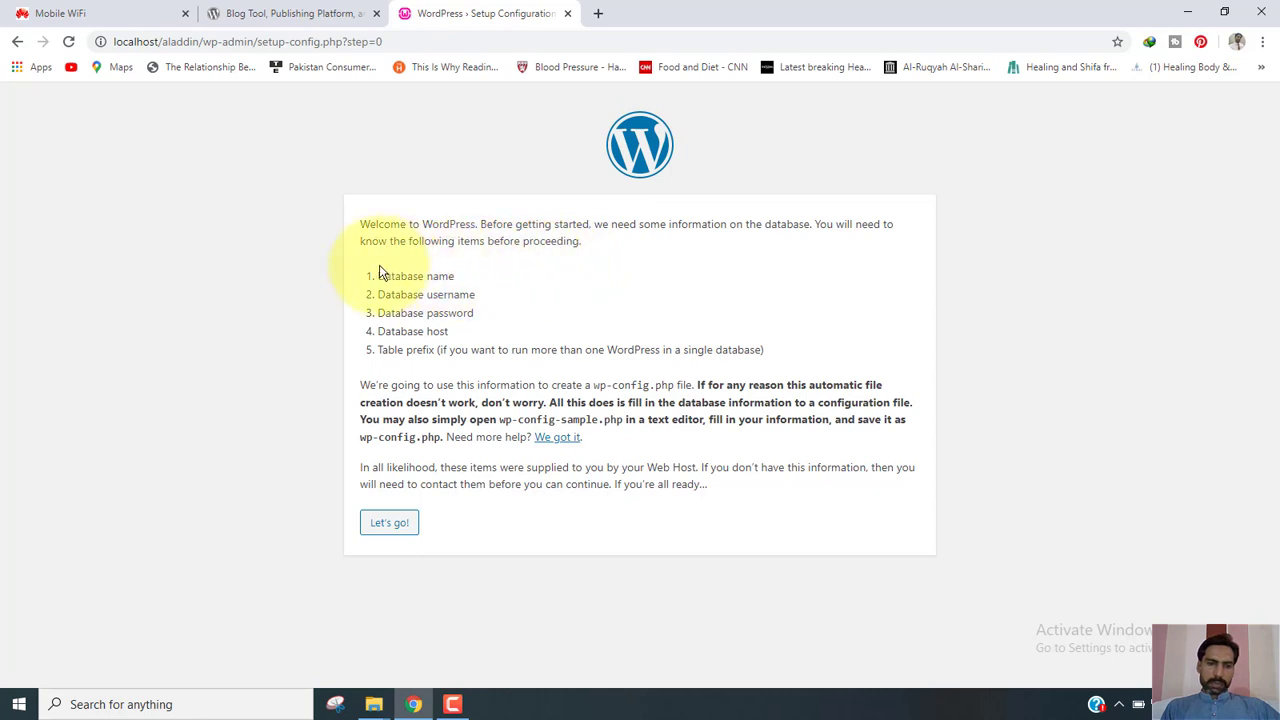
pyautogui.moveTo(380, 272); pyautogui.dragTo(466, 344)
pyautogui.click(531, 322)
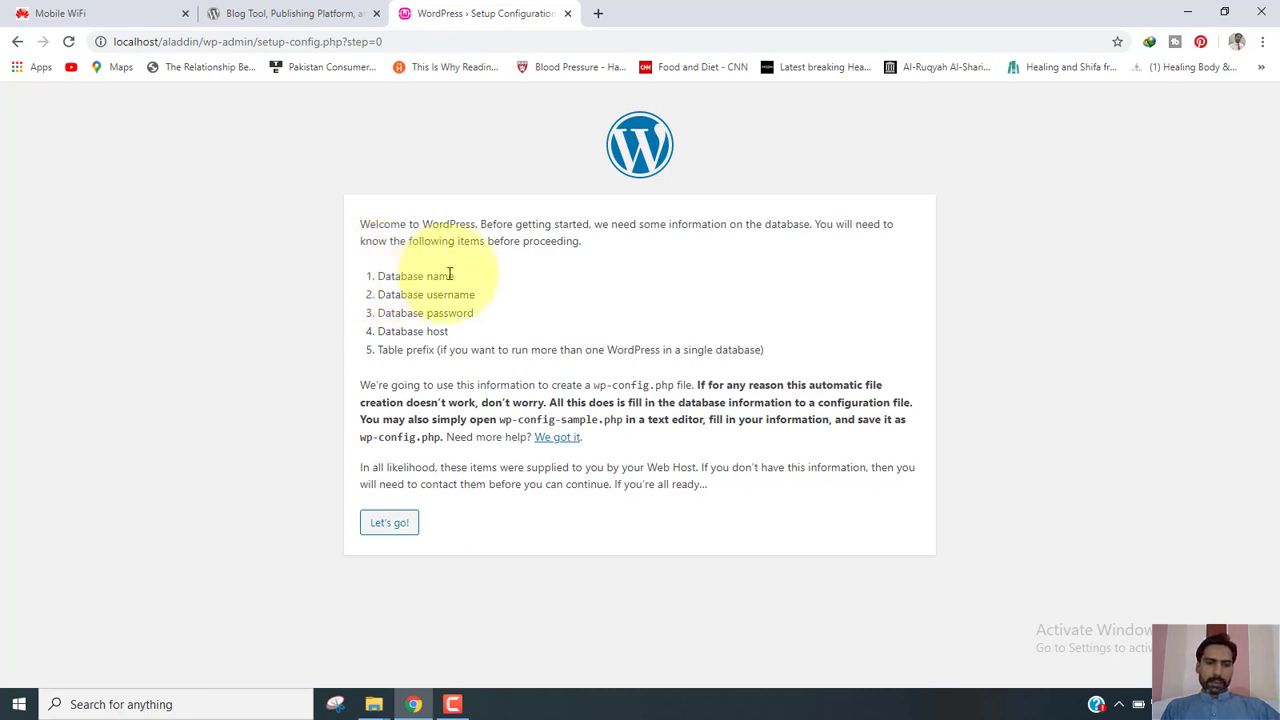
# Highlight the database name, username and all five required setup details on the welcome page.
pyautogui.moveTo(455, 276); pyautogui.dragTo(377, 277)
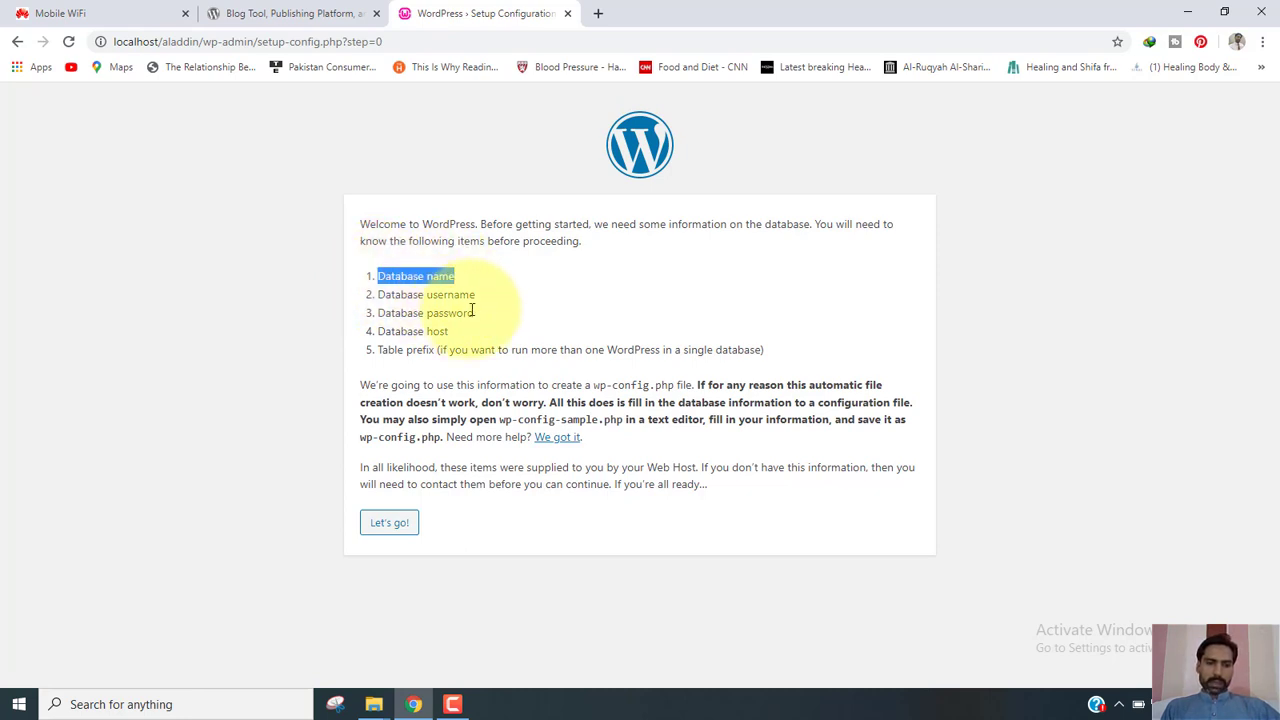
pyautogui.moveTo(476, 296); pyautogui.dragTo(424, 295)
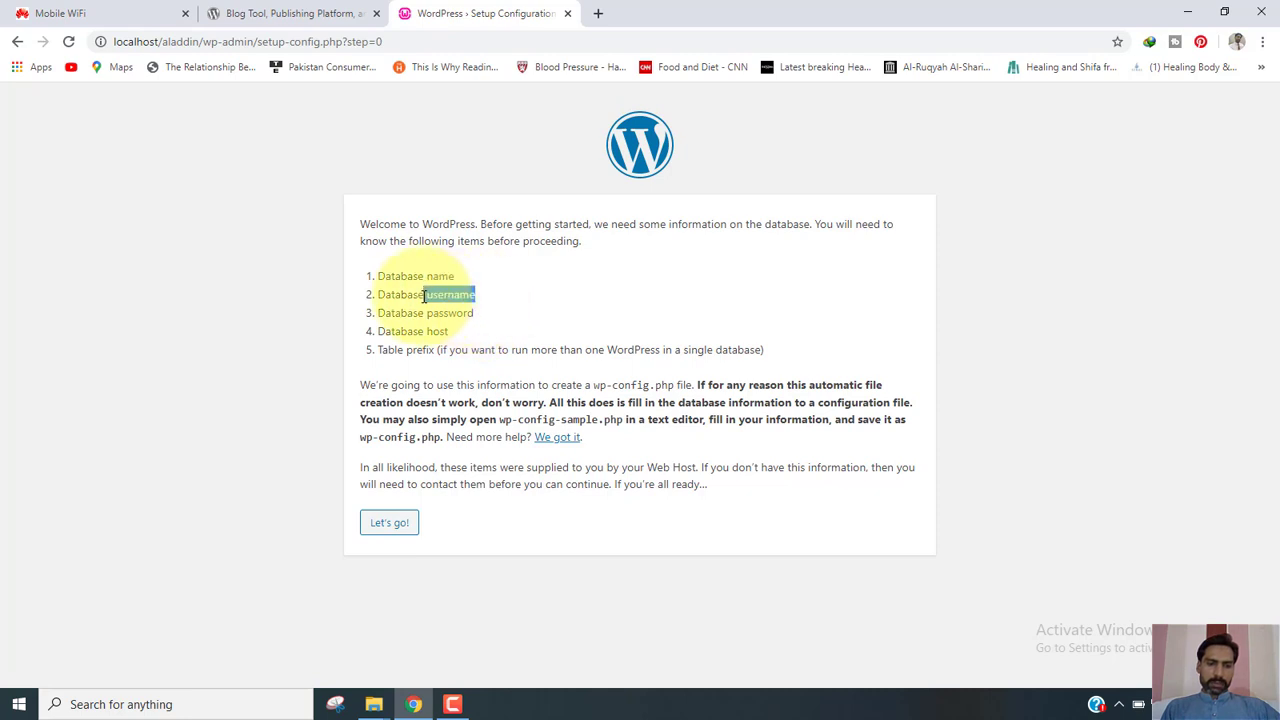
pyautogui.click(472, 328)
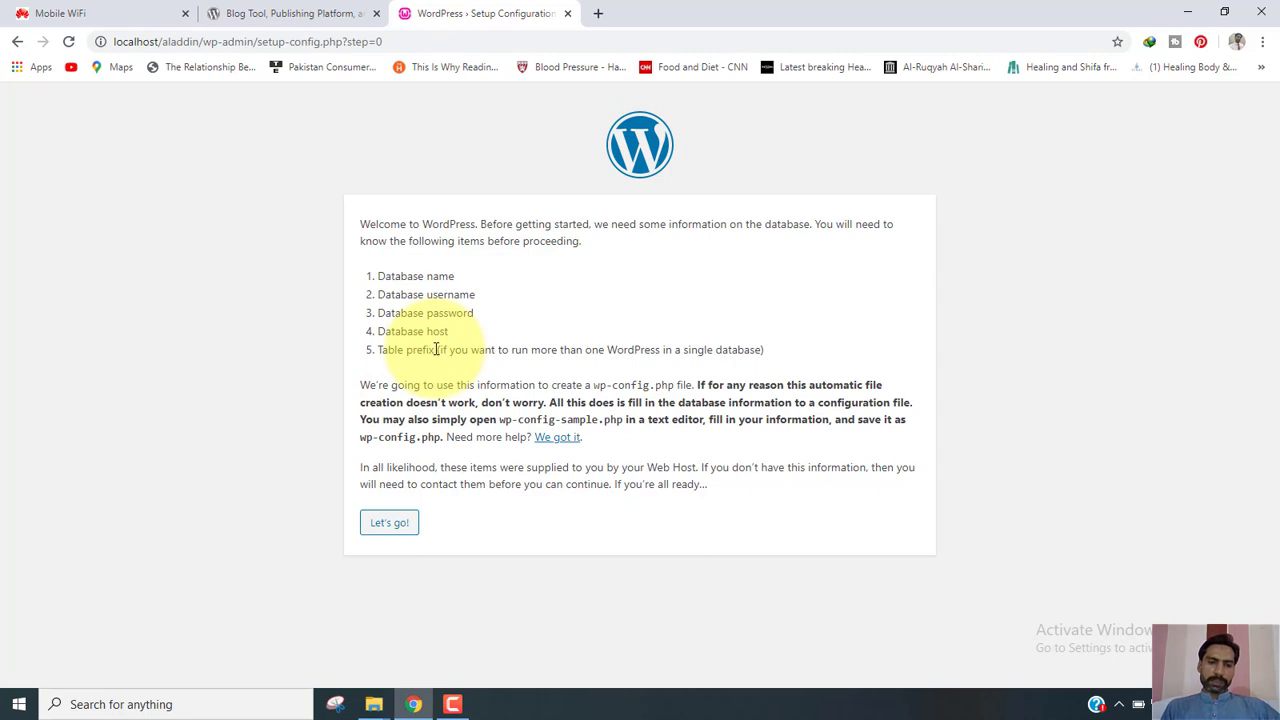
pyautogui.moveTo(436, 349); pyautogui.dragTo(380, 277)
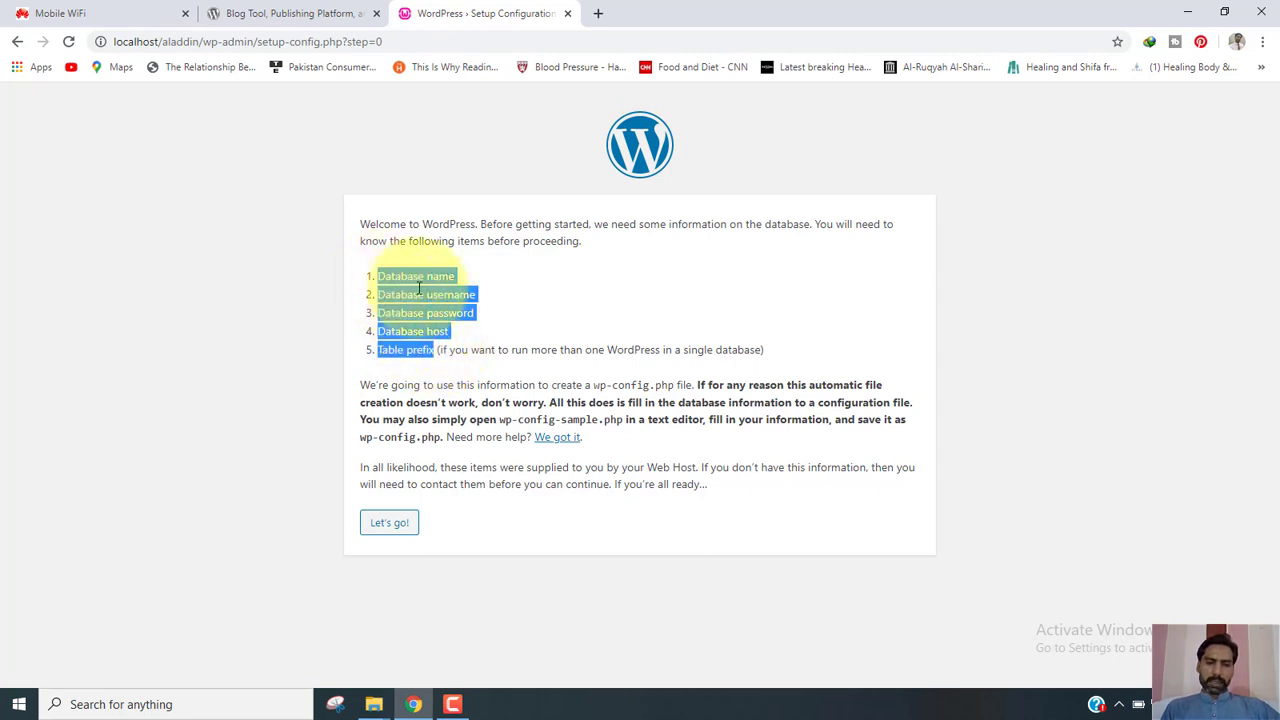
pyautogui.click(506, 288)
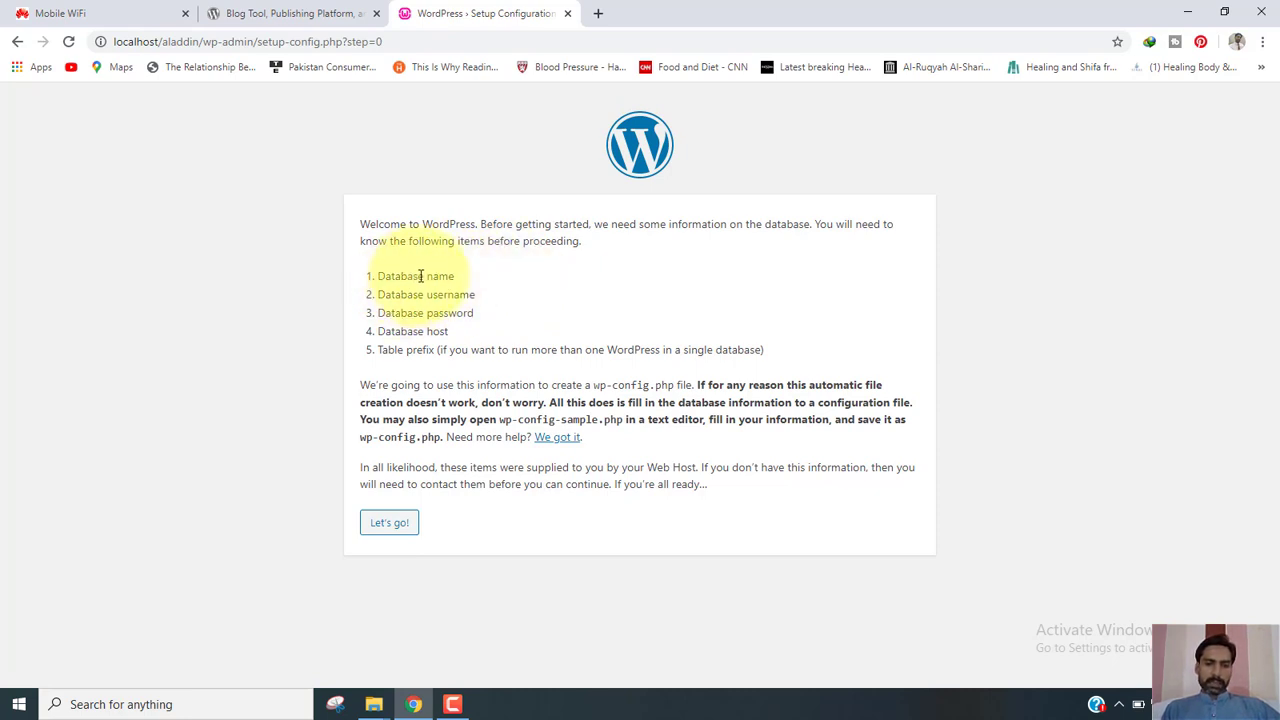
pyautogui.moveTo(424, 276); pyautogui.dragTo(391, 277)
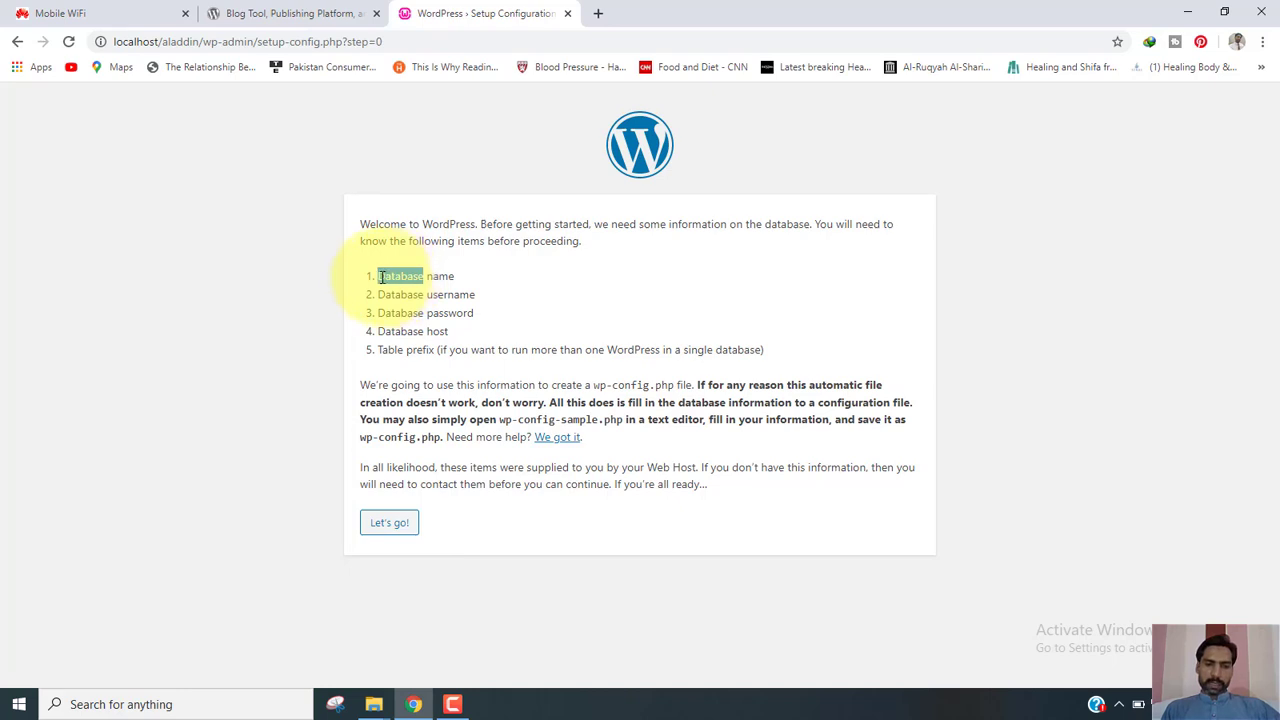
pyautogui.click(1119, 704)
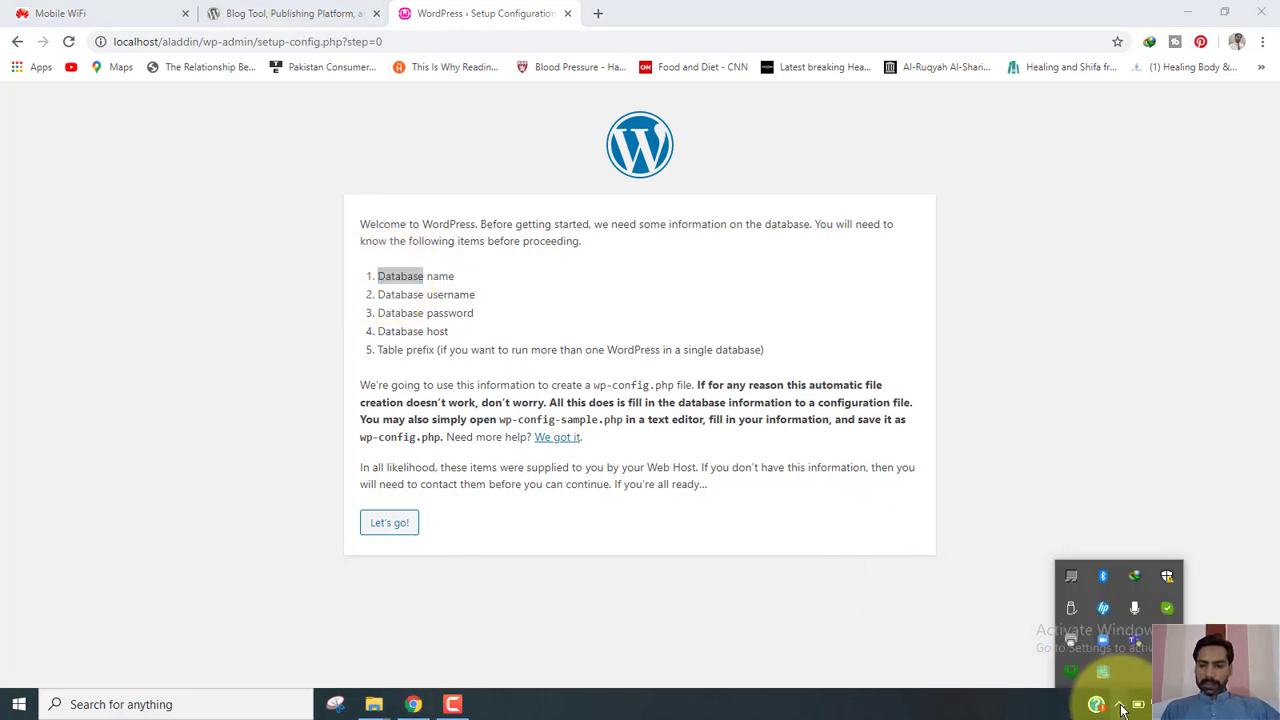
# Open the WampServer tray menu to reach phpMyAdmin for the local MariaDB server.
pyautogui.click(1070, 676)
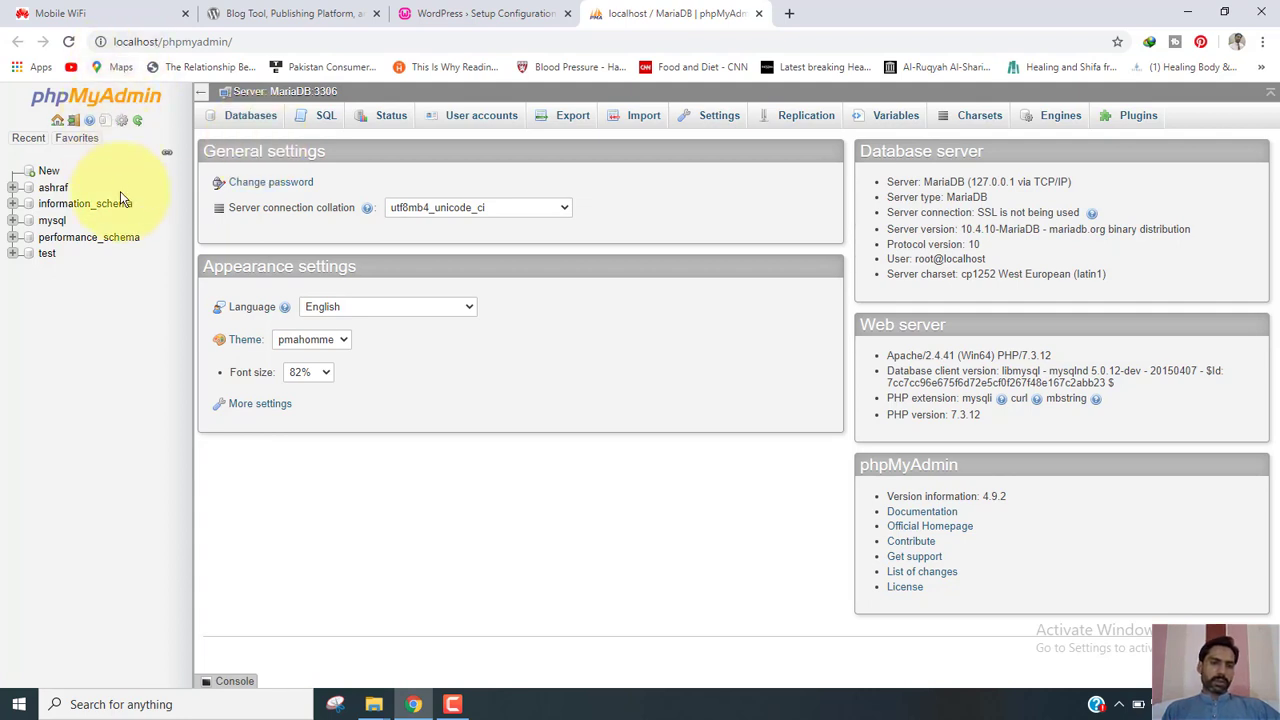
# Create a database named aladdin with latin1_swedish_ci collation.
pyautogui.click(252, 118)
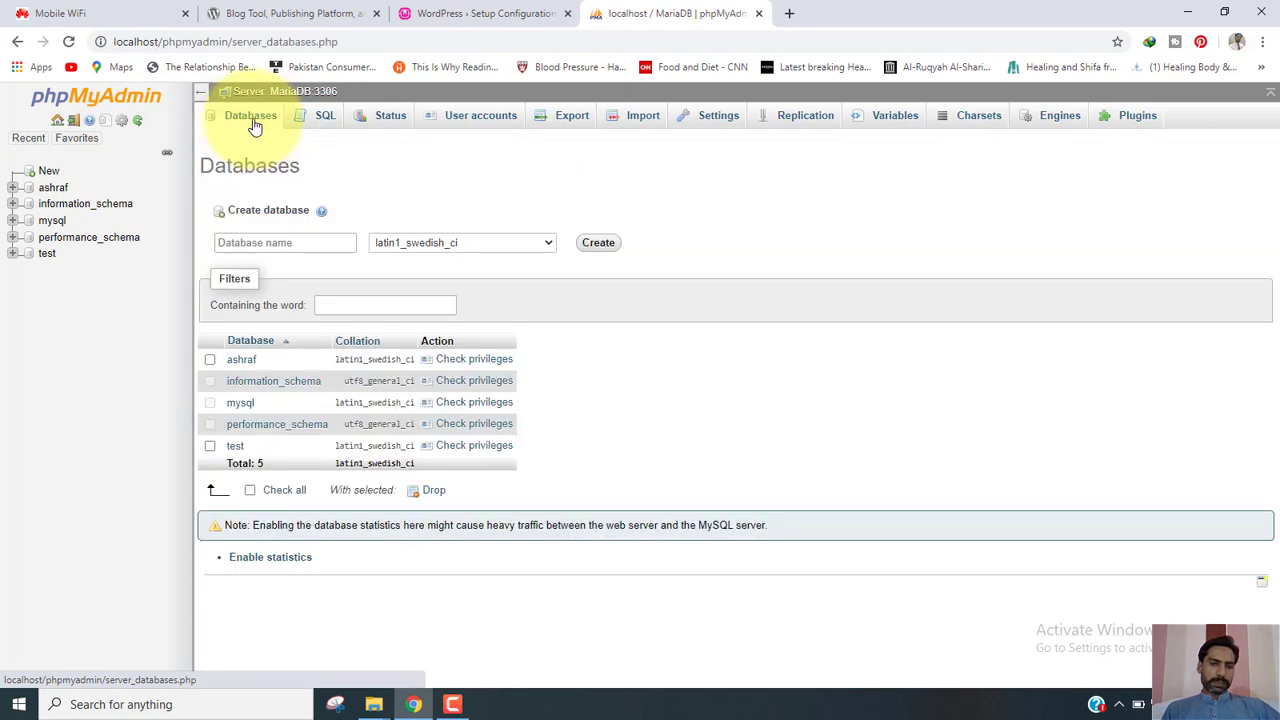
pyautogui.click(299, 240)
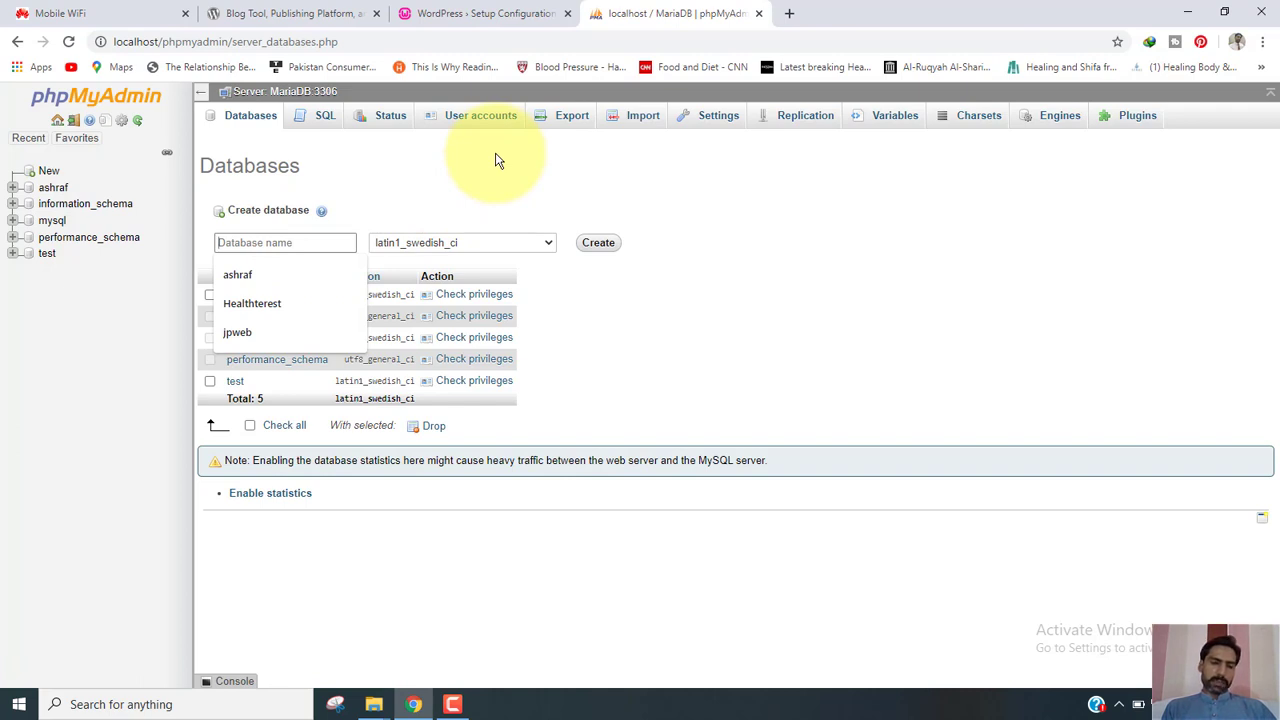
pyautogui.write('a')
pyautogui.press('BackSpace')
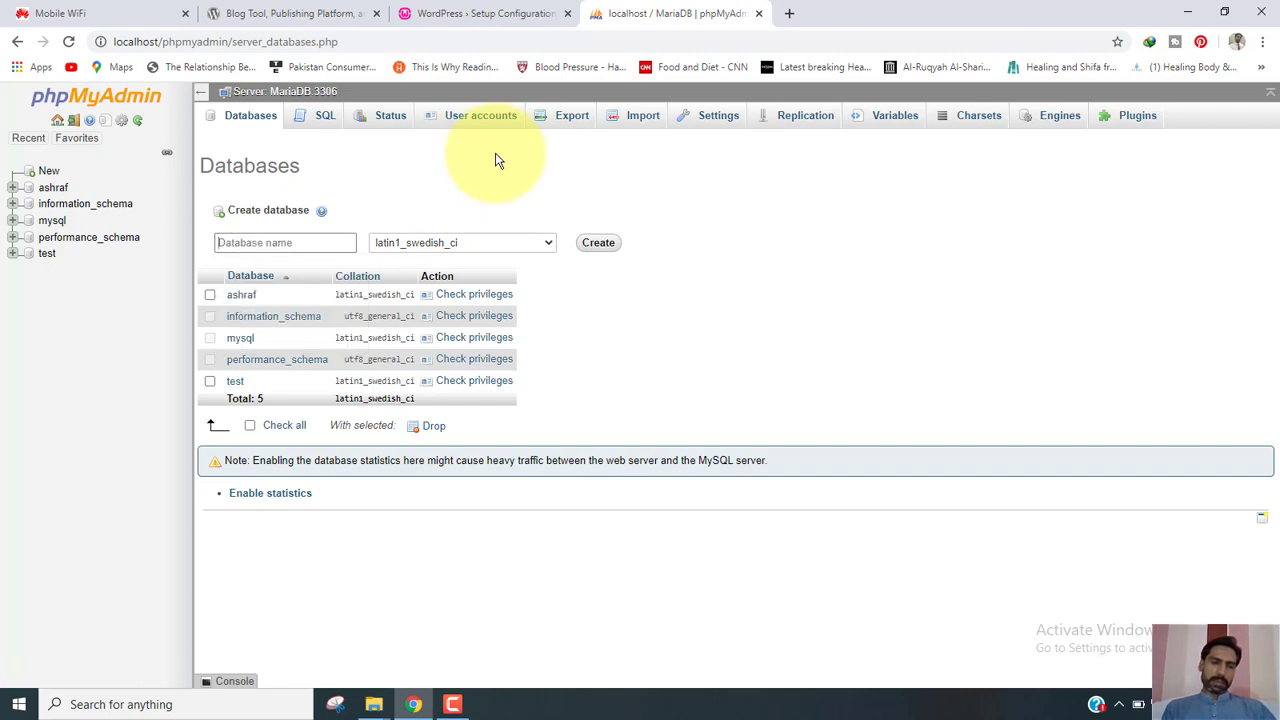
pyautogui.write('aladdin')
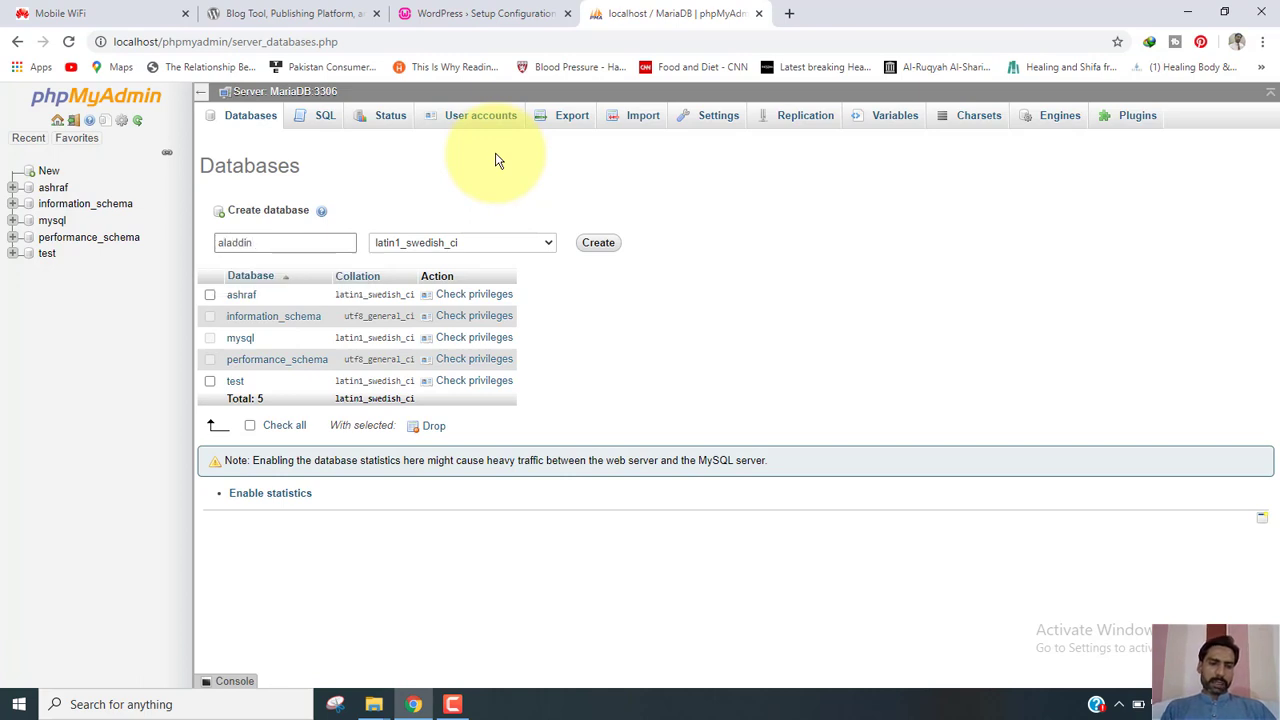
pyautogui.click(547, 244)
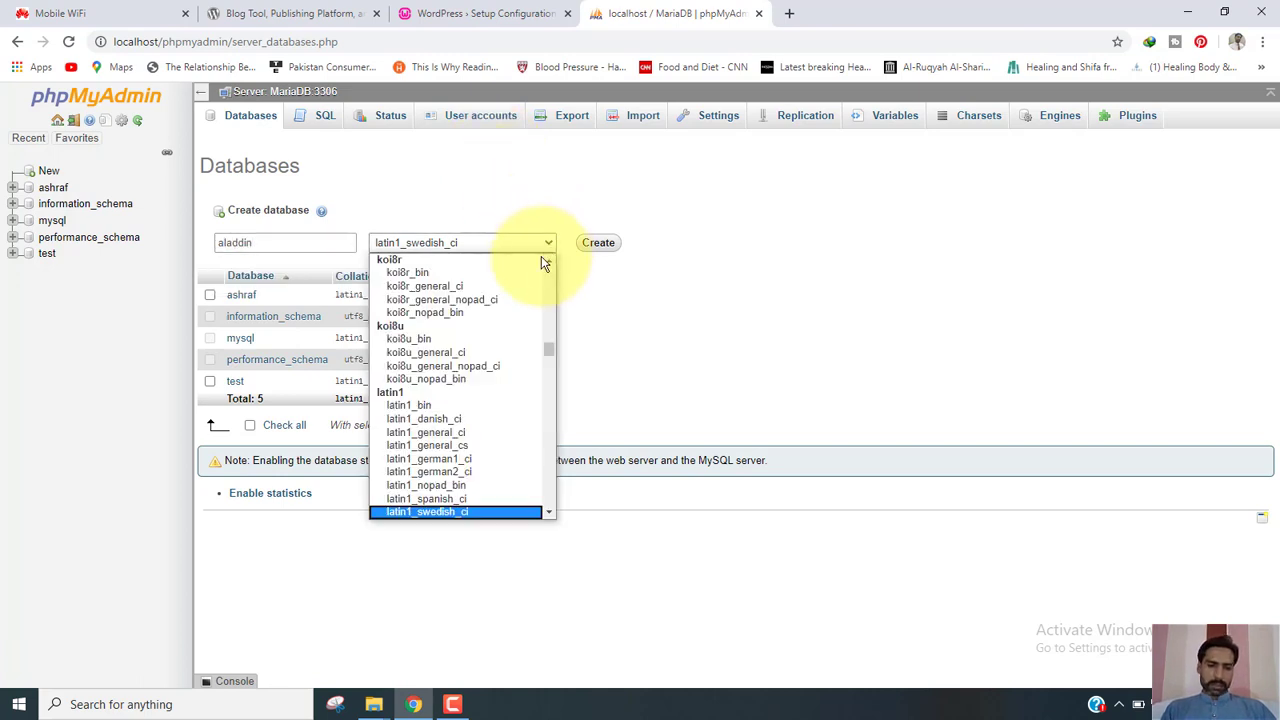
pyautogui.click(598, 243)
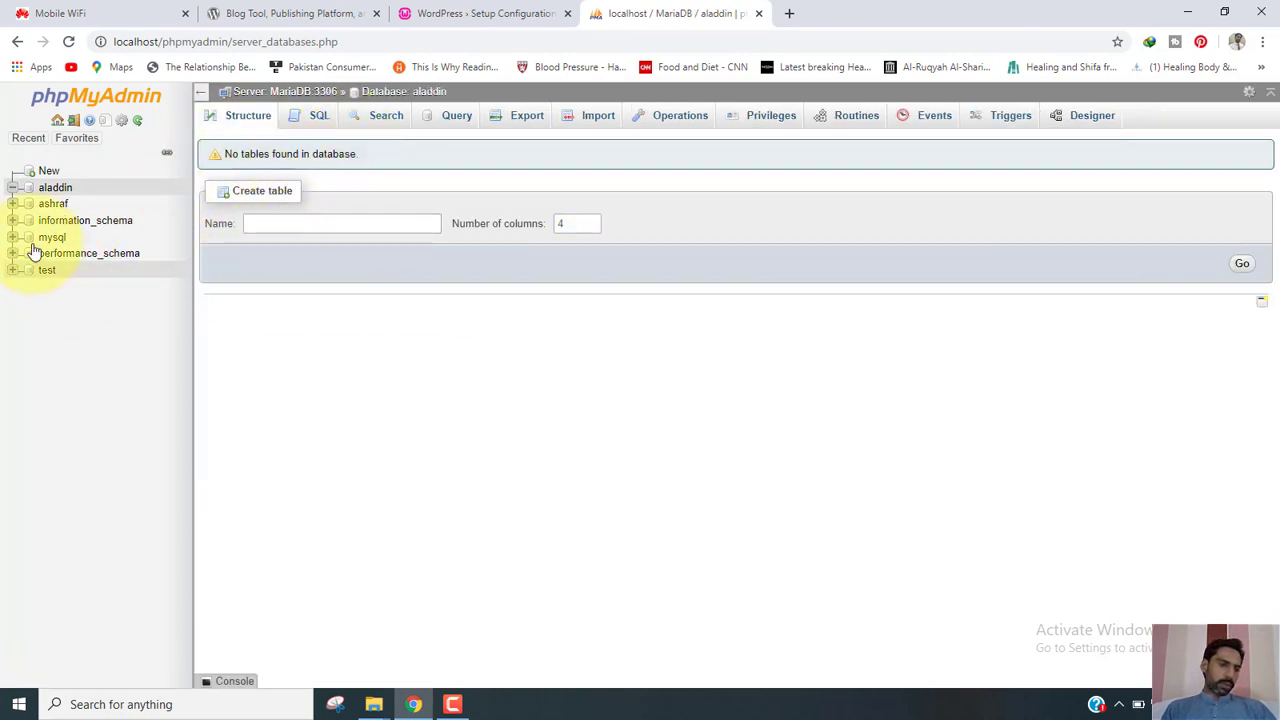
# Open the aladdin database's Structure page to confirm it has no tables.
pyautogui.click(55, 189)
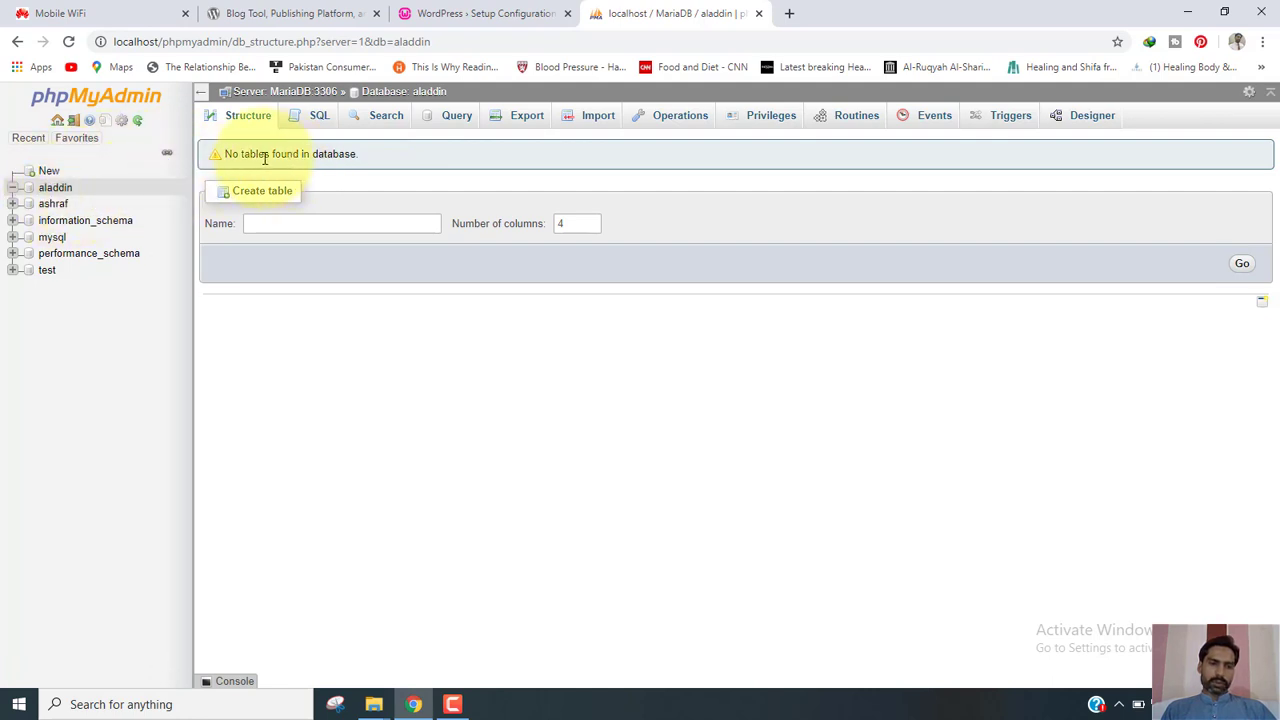
pyautogui.moveTo(226, 154); pyautogui.dragTo(368, 158)
pyautogui.click(368, 154)
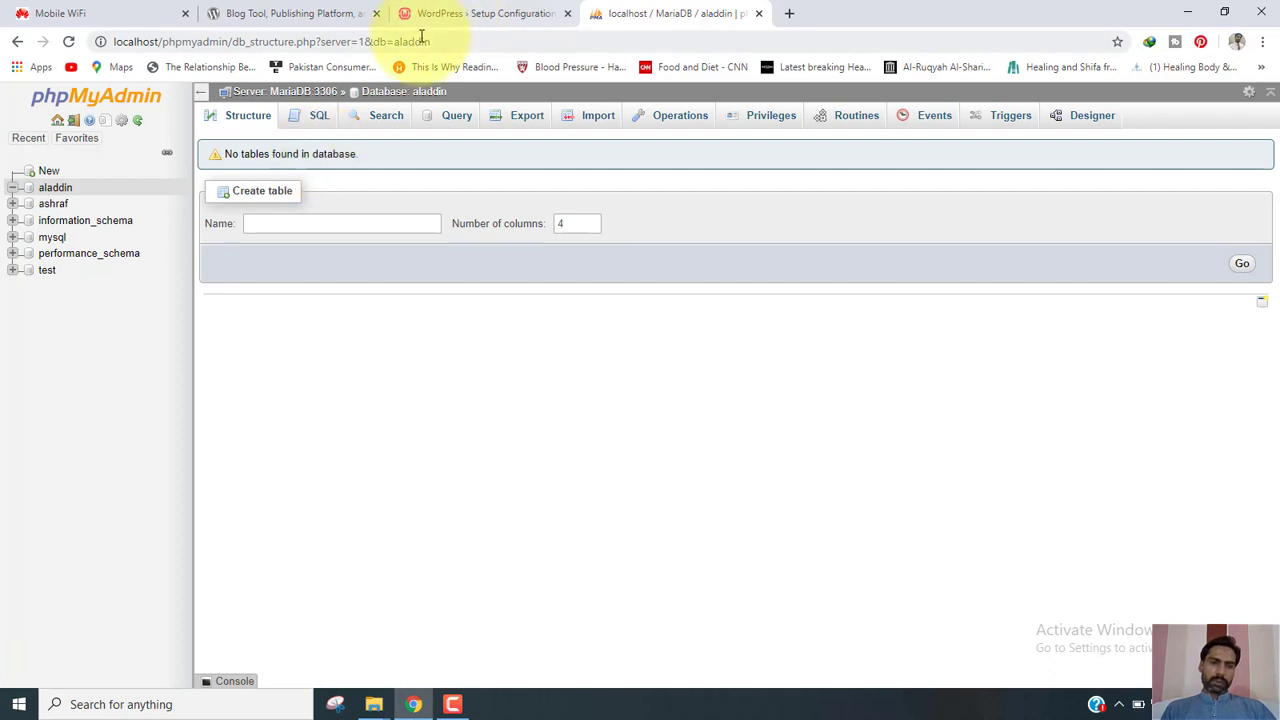
# Start the database details step of the WordPress setup and select the default name 'wordpress'.
pyautogui.click(486, 12)
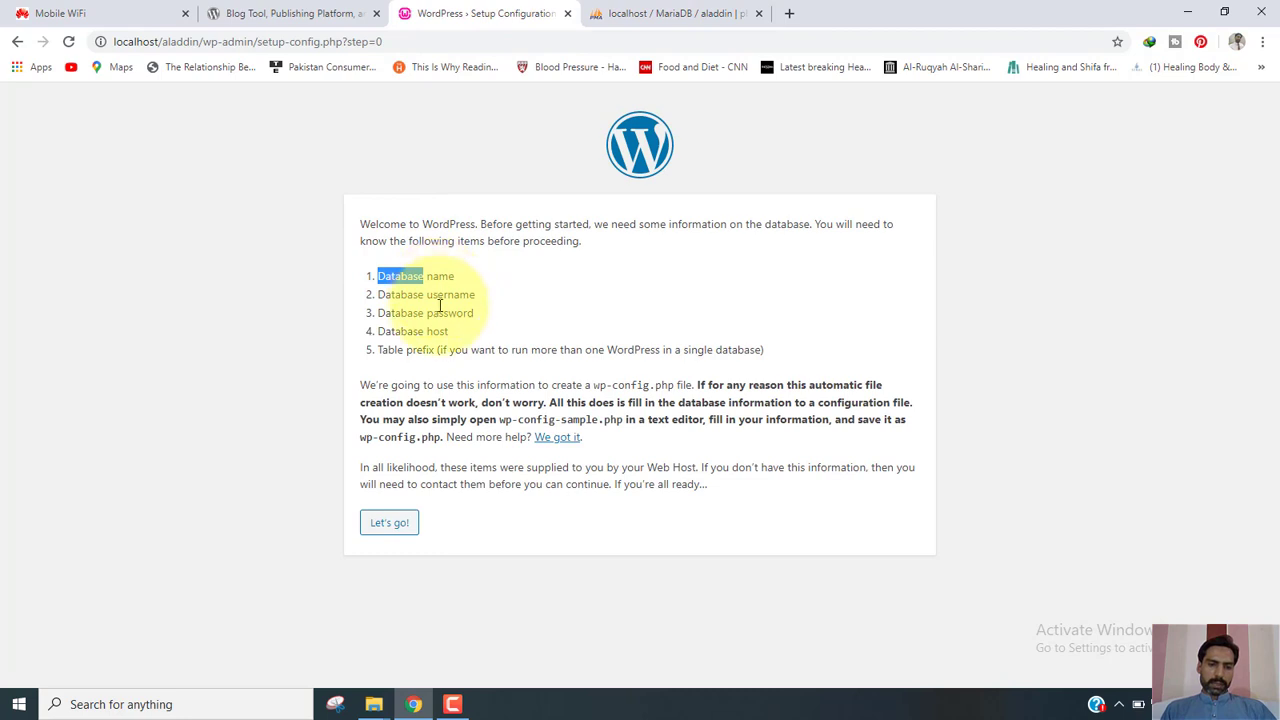
pyautogui.click(396, 527)
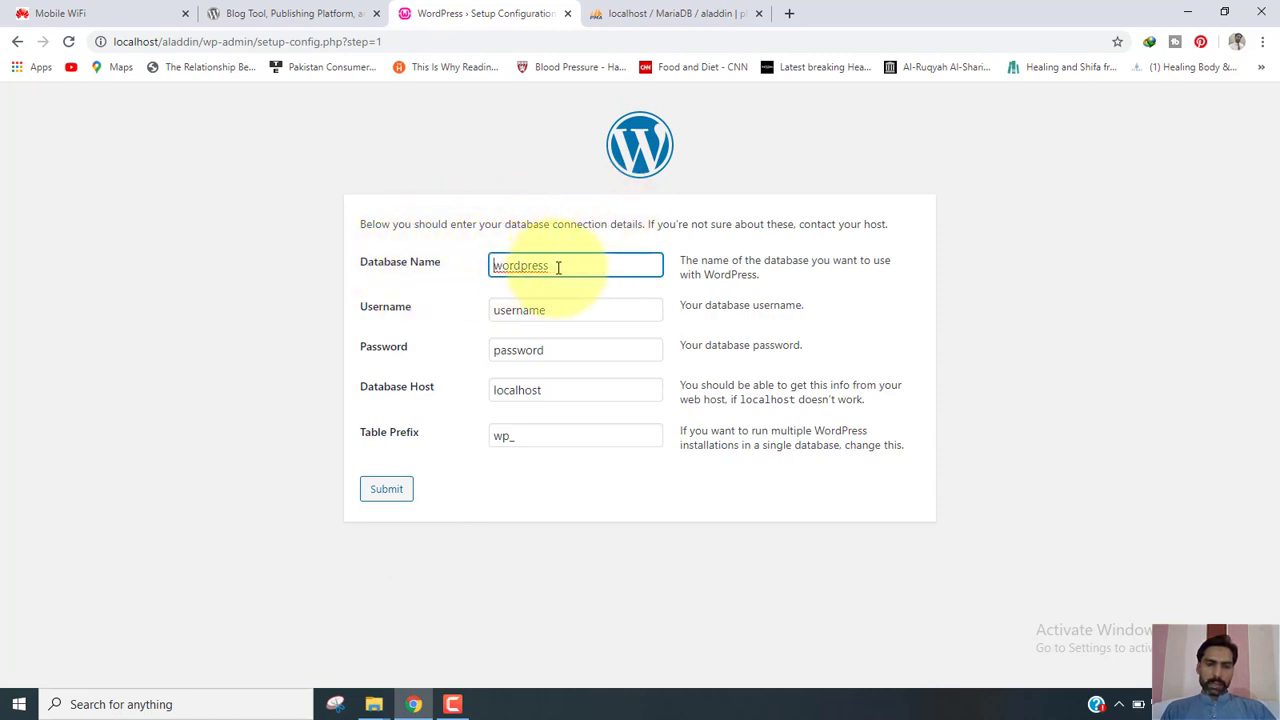
pyautogui.moveTo(558, 267); pyautogui.dragTo(452, 275)
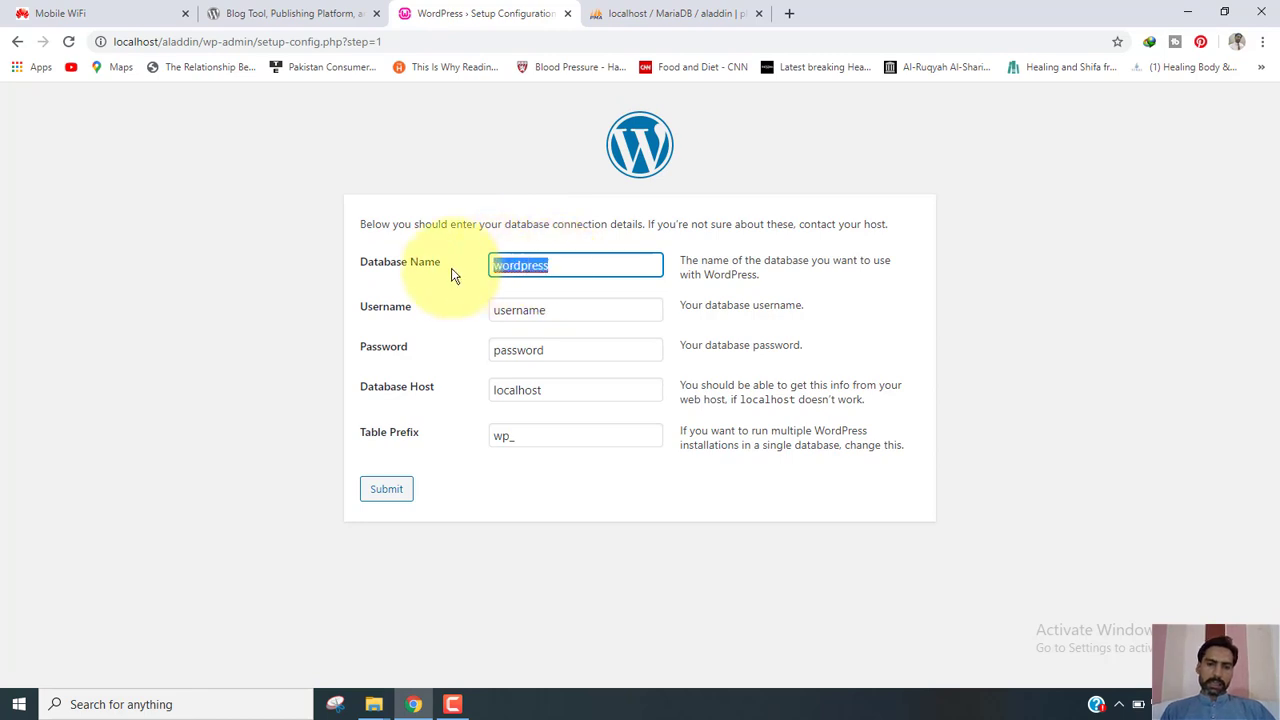
pyautogui.click(700, 13)
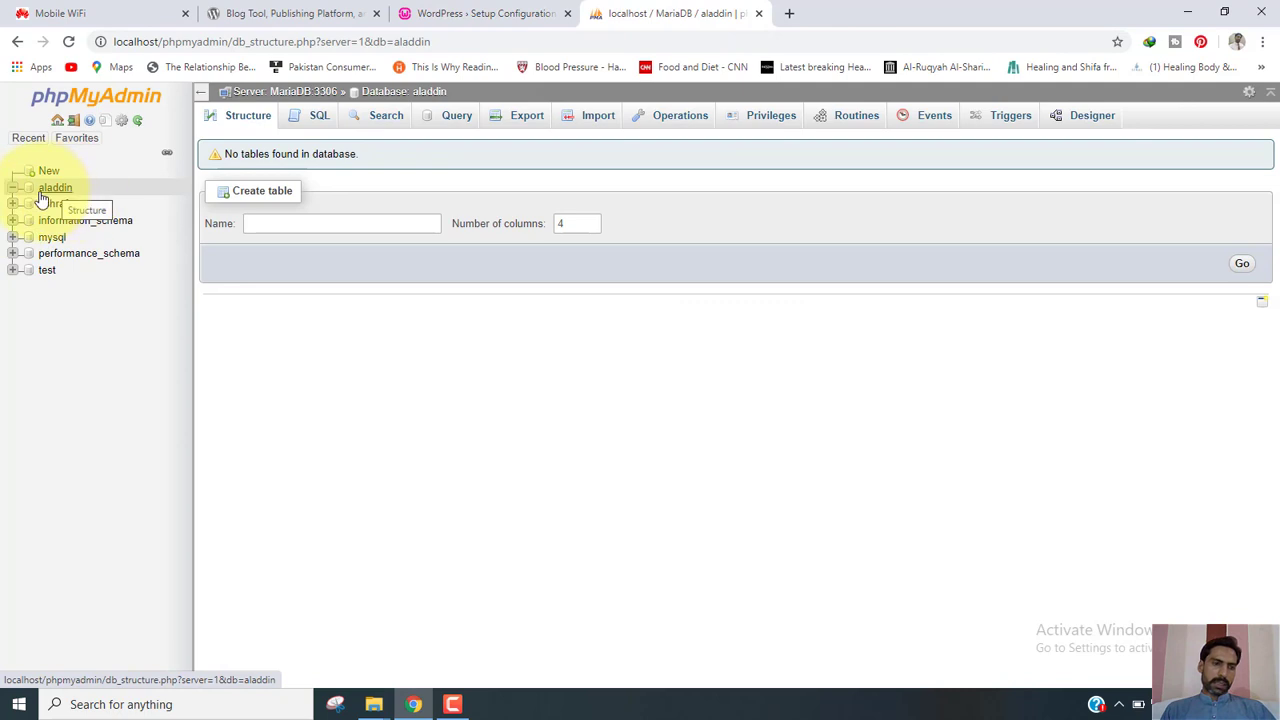
pyautogui.click(457, 14)
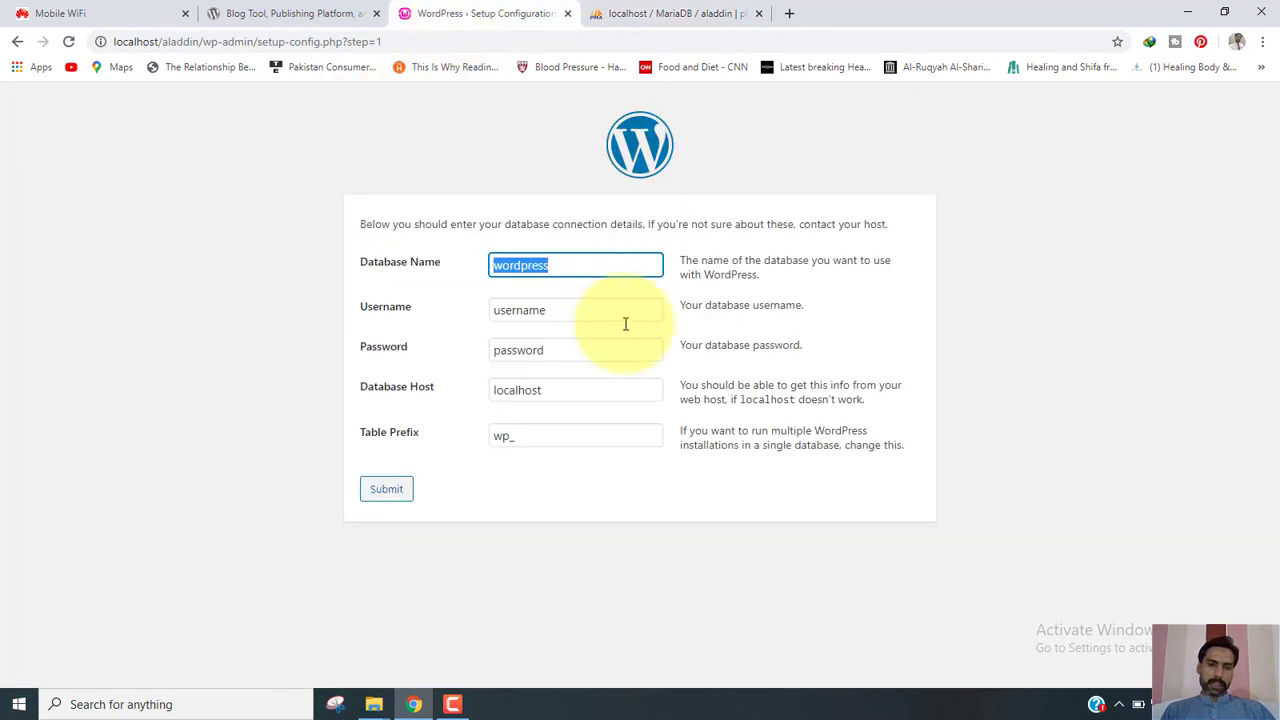
# Enter database name aladdin, username root, and a blank password.
pyautogui.write('aladdin')
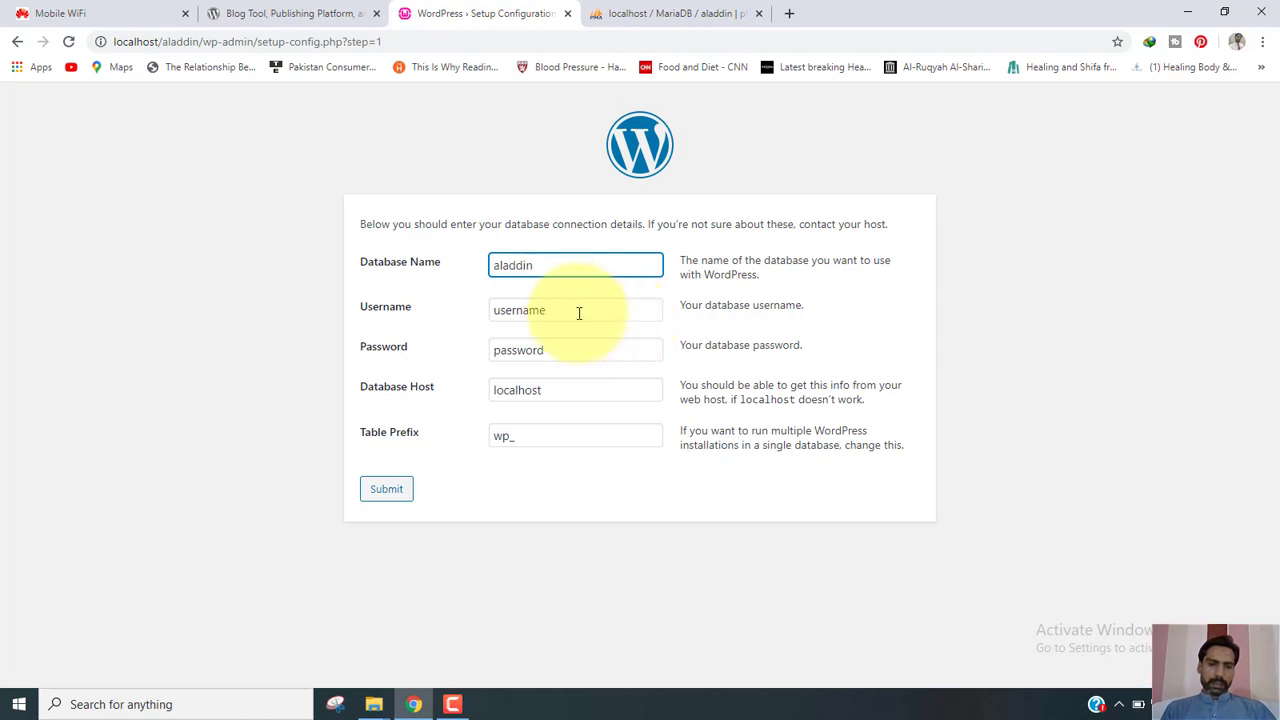
pyautogui.press('Tab')
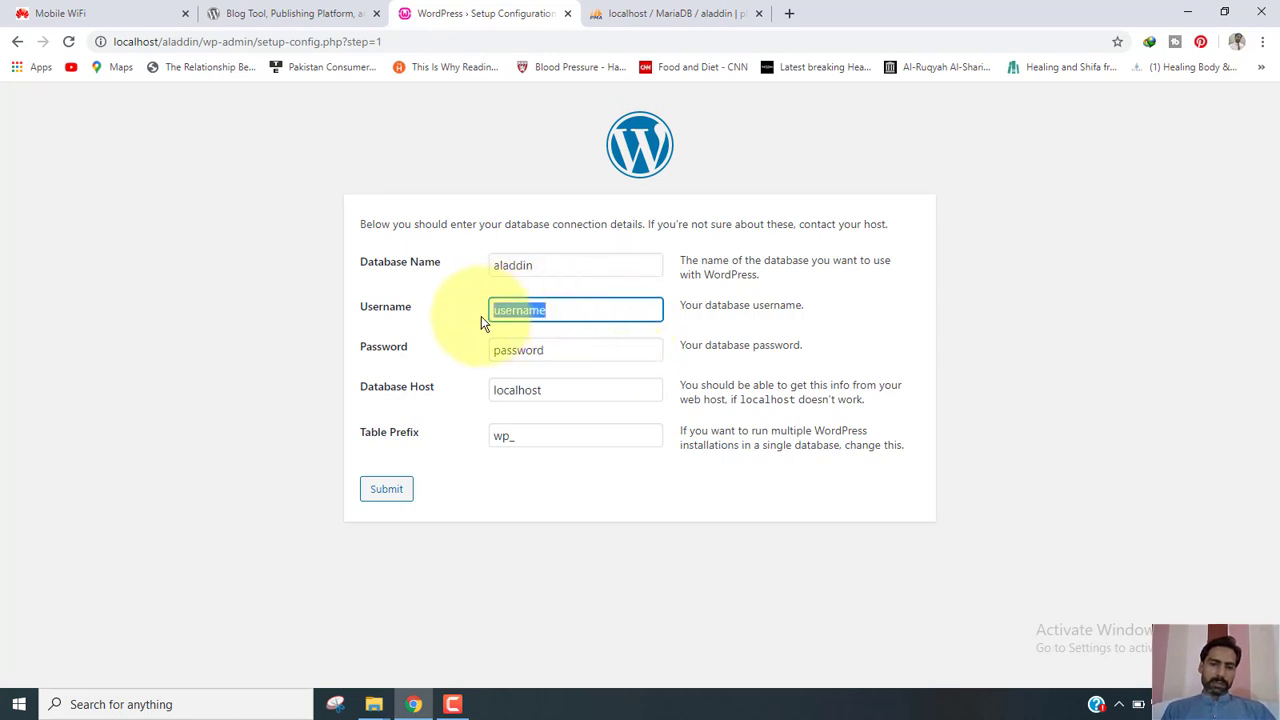
pyautogui.write('root')
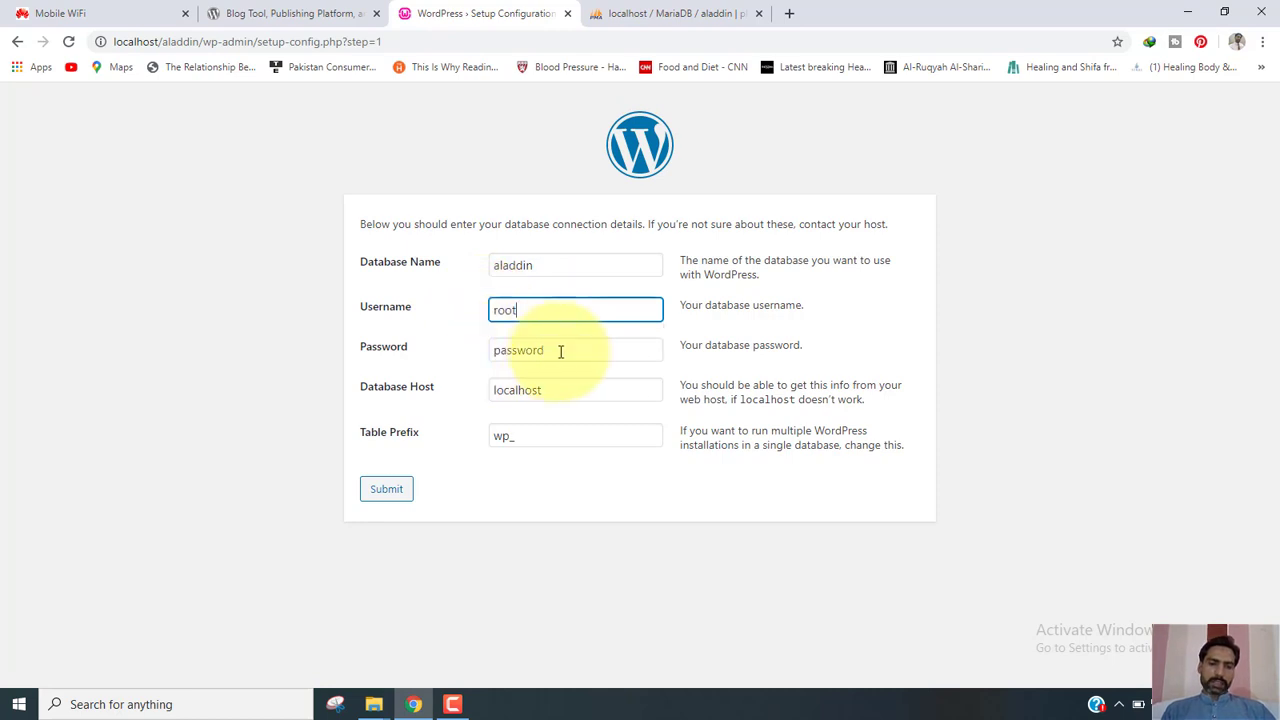
pyautogui.press('Tab')
pyautogui.press('BackSpace')
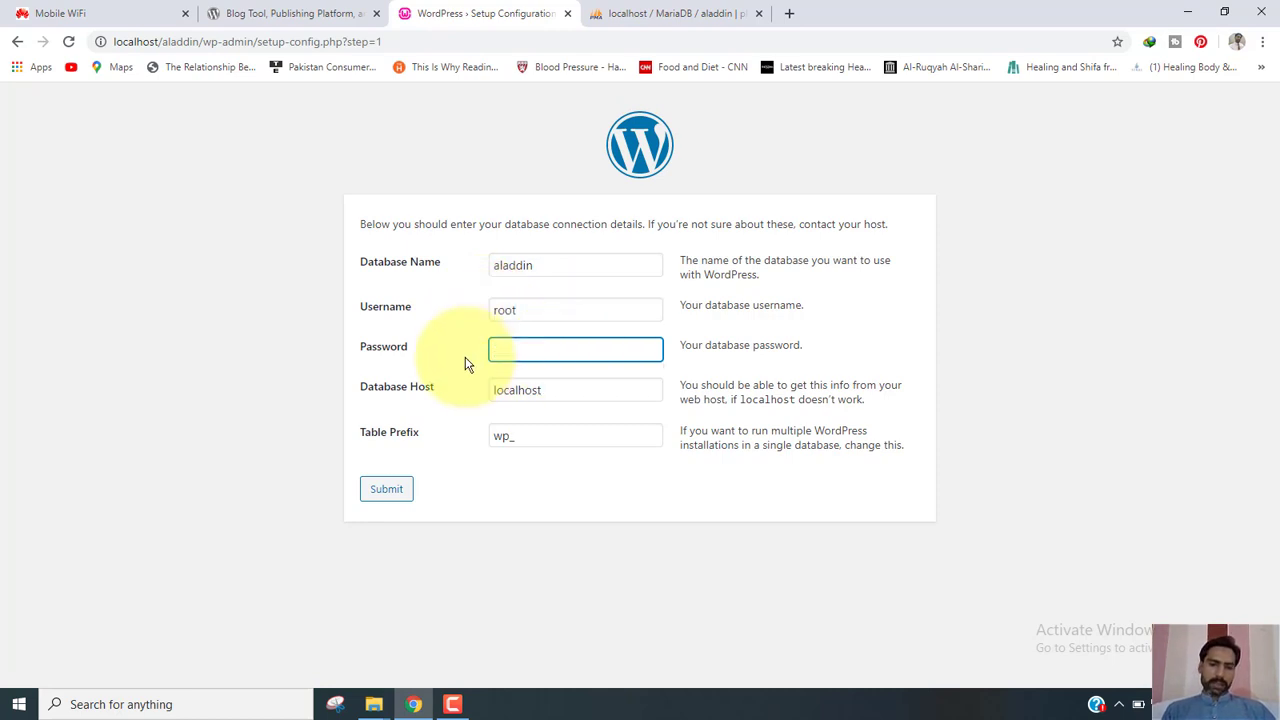
pyautogui.click(551, 393)
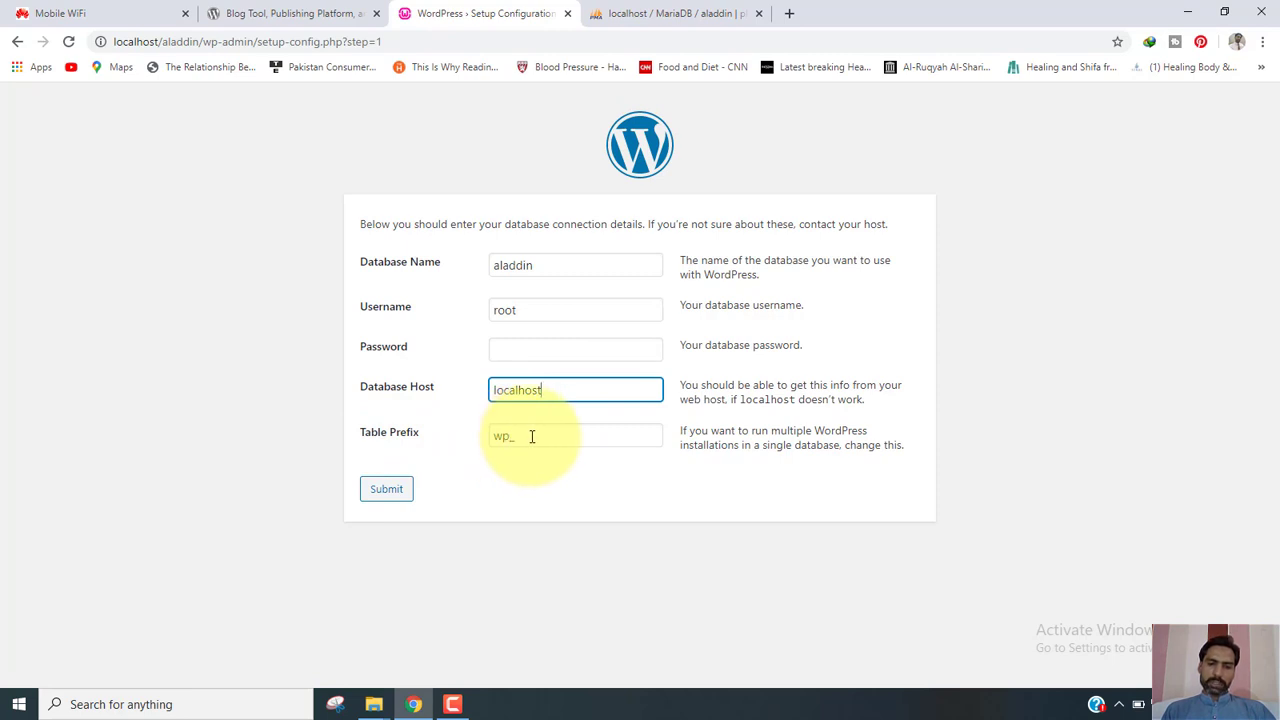
# Cross-check the aladdin database in phpMyAdmin, then submit with host localhost and prefix wp_.
pyautogui.click(640, 13)
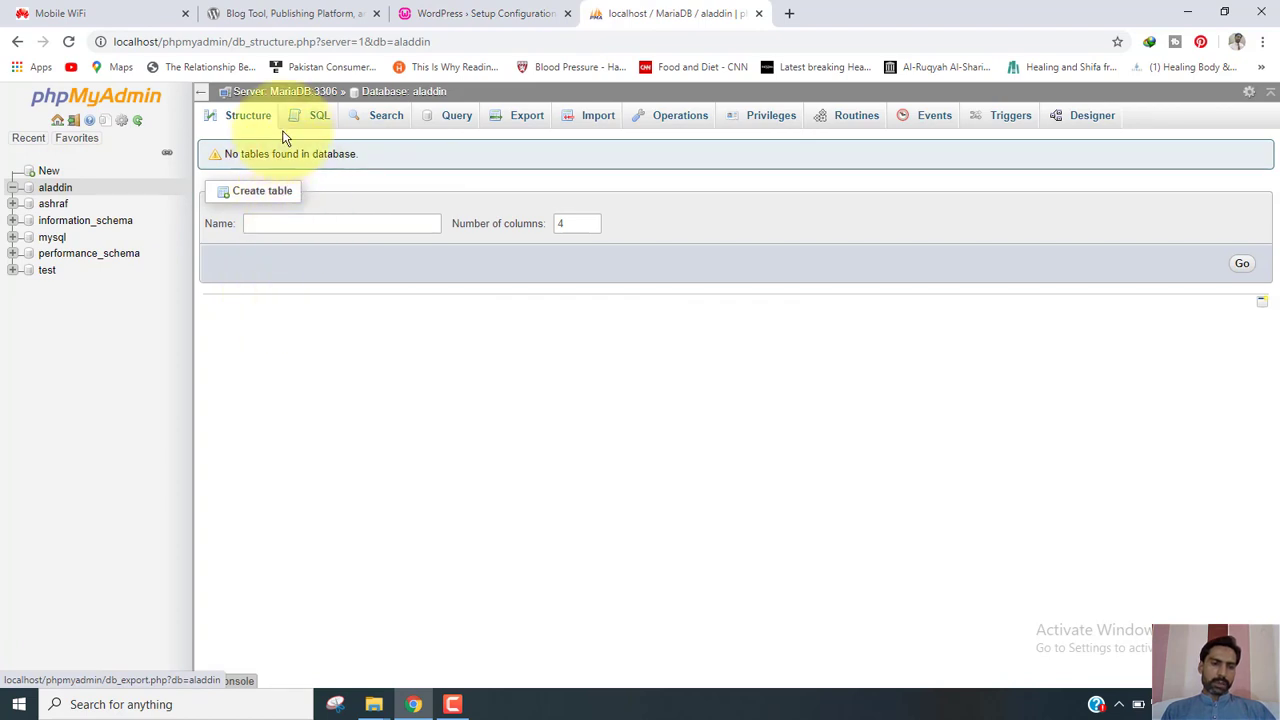
pyautogui.click(487, 8)
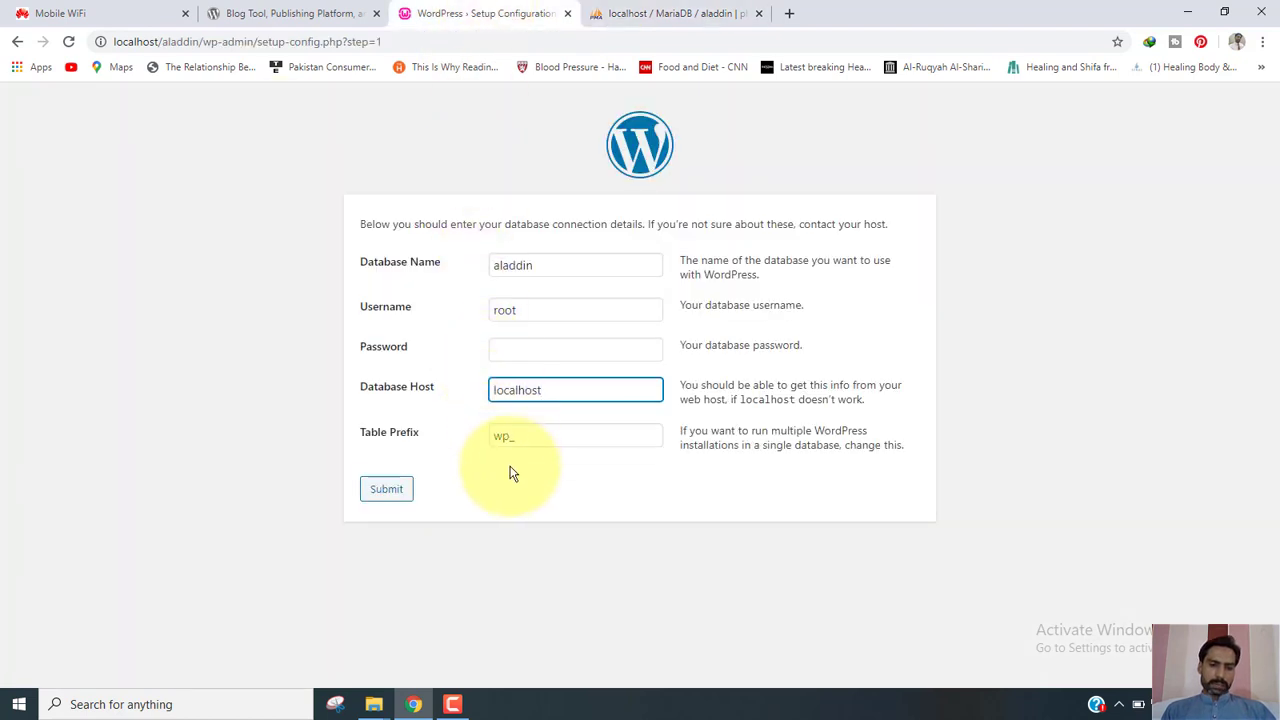
pyautogui.click(624, 8)
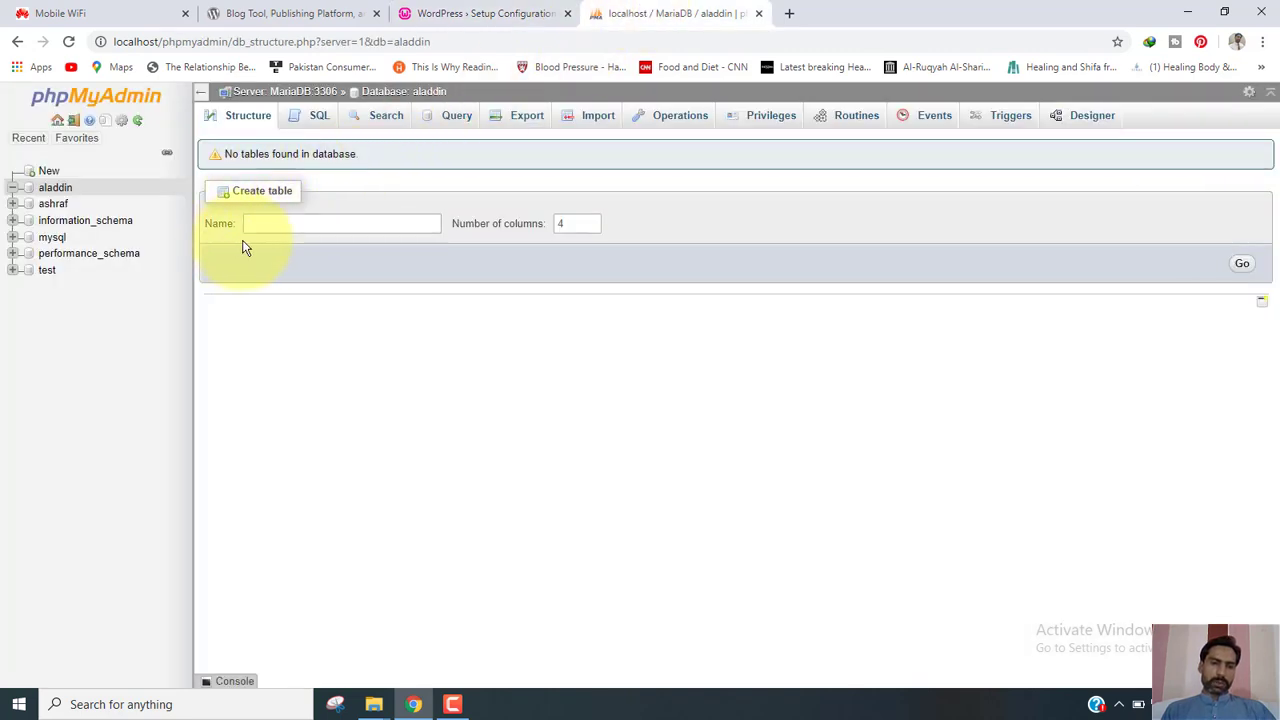
pyautogui.click(480, 18)
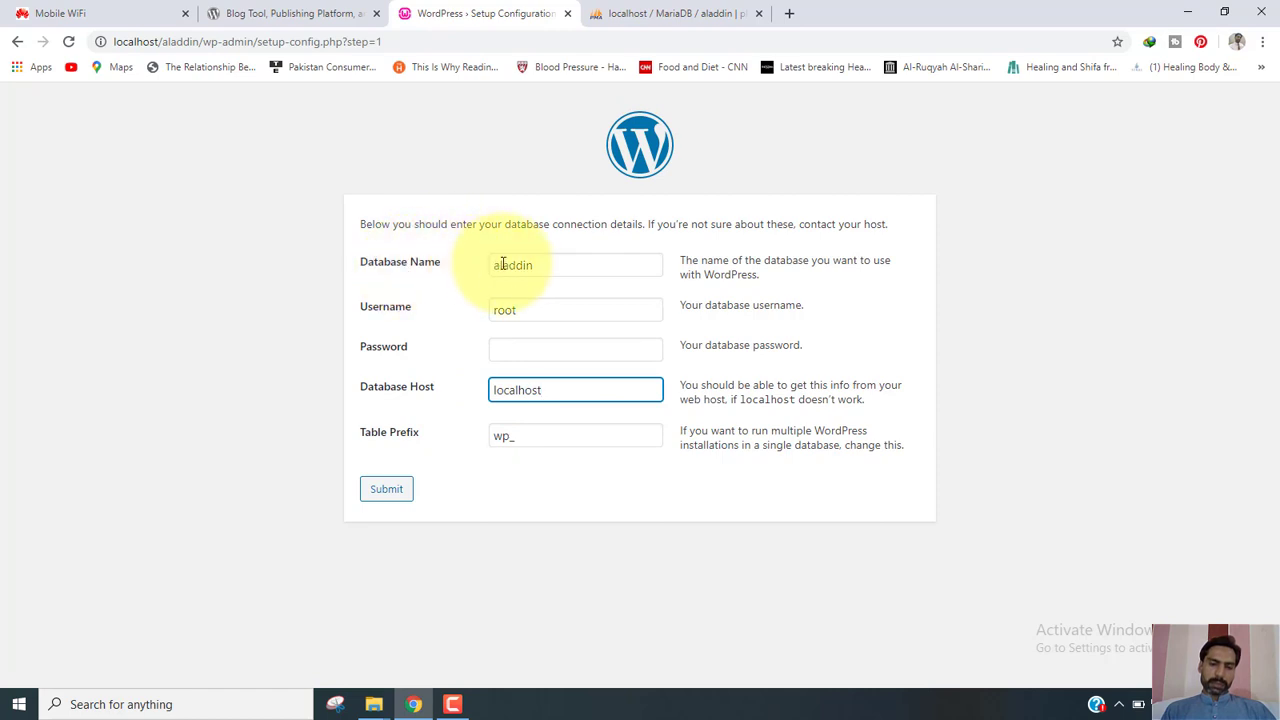
pyautogui.click(386, 491)
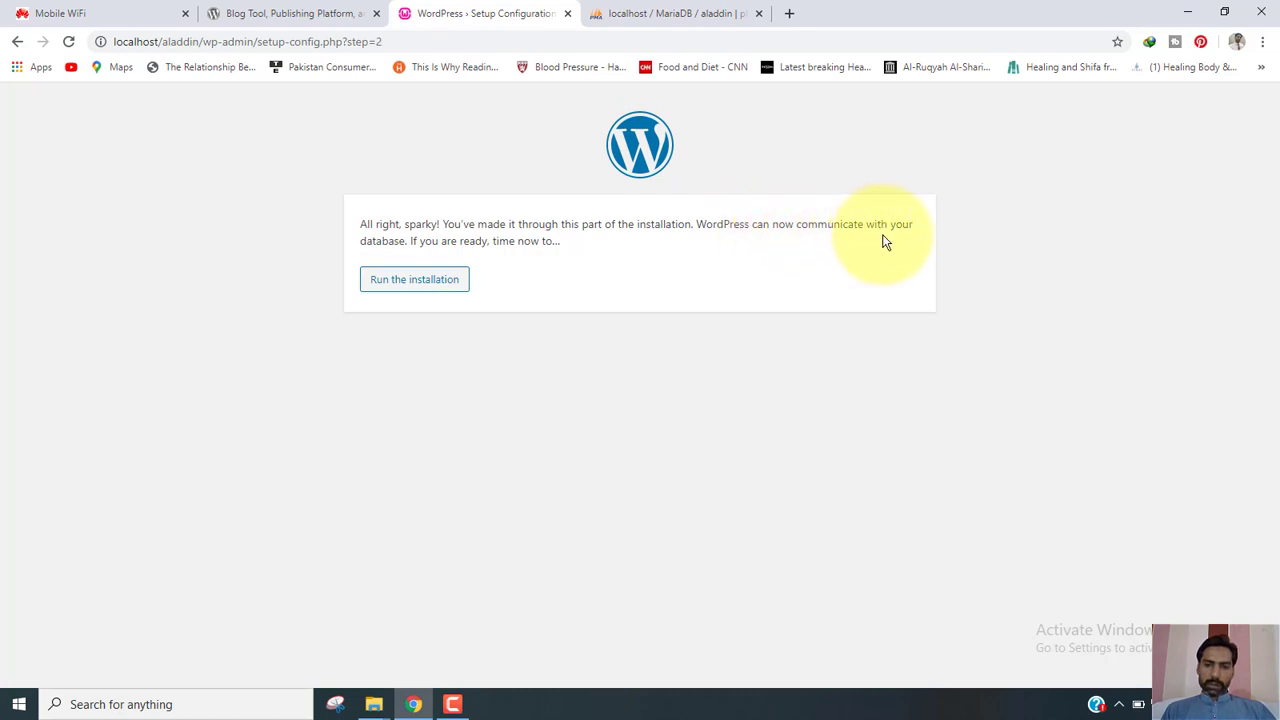
# Confirm the 'All right, sparky!' message that WordPress can reach the database, and run the installation.
pyautogui.moveTo(404, 240); pyautogui.dragTo(407, 240)
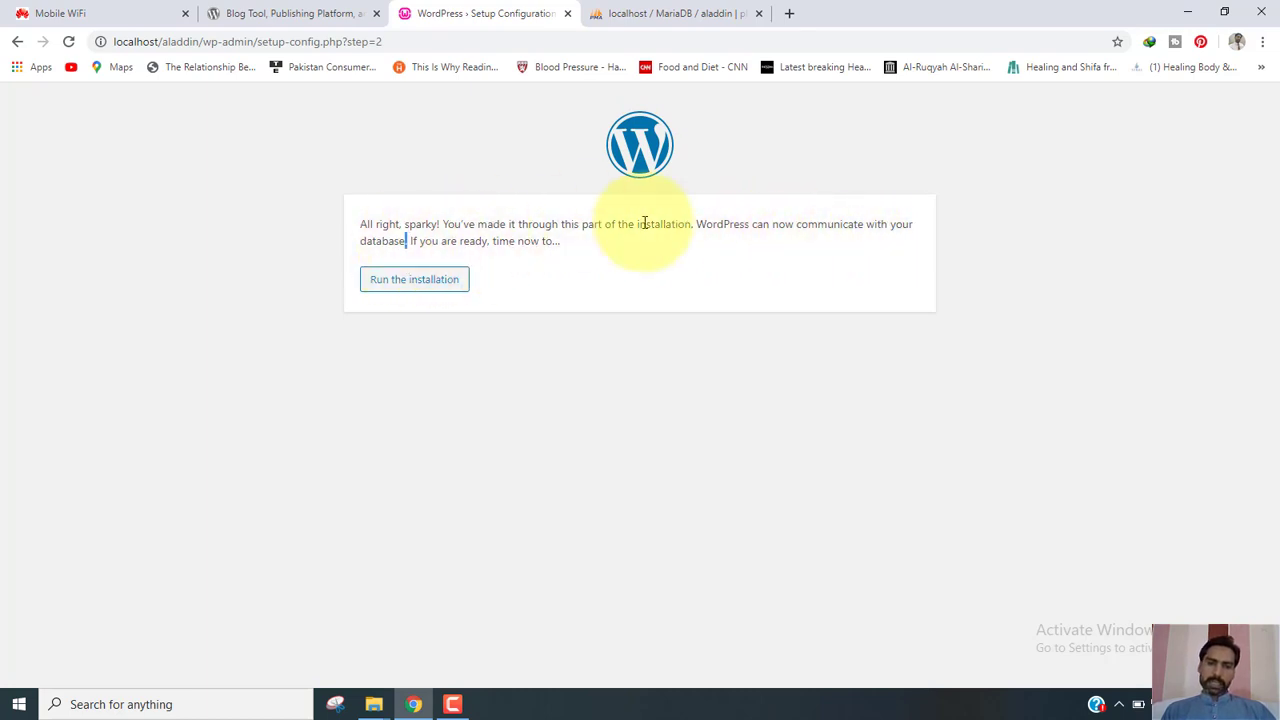
pyautogui.moveTo(645, 223); pyautogui.dragTo(694, 218)
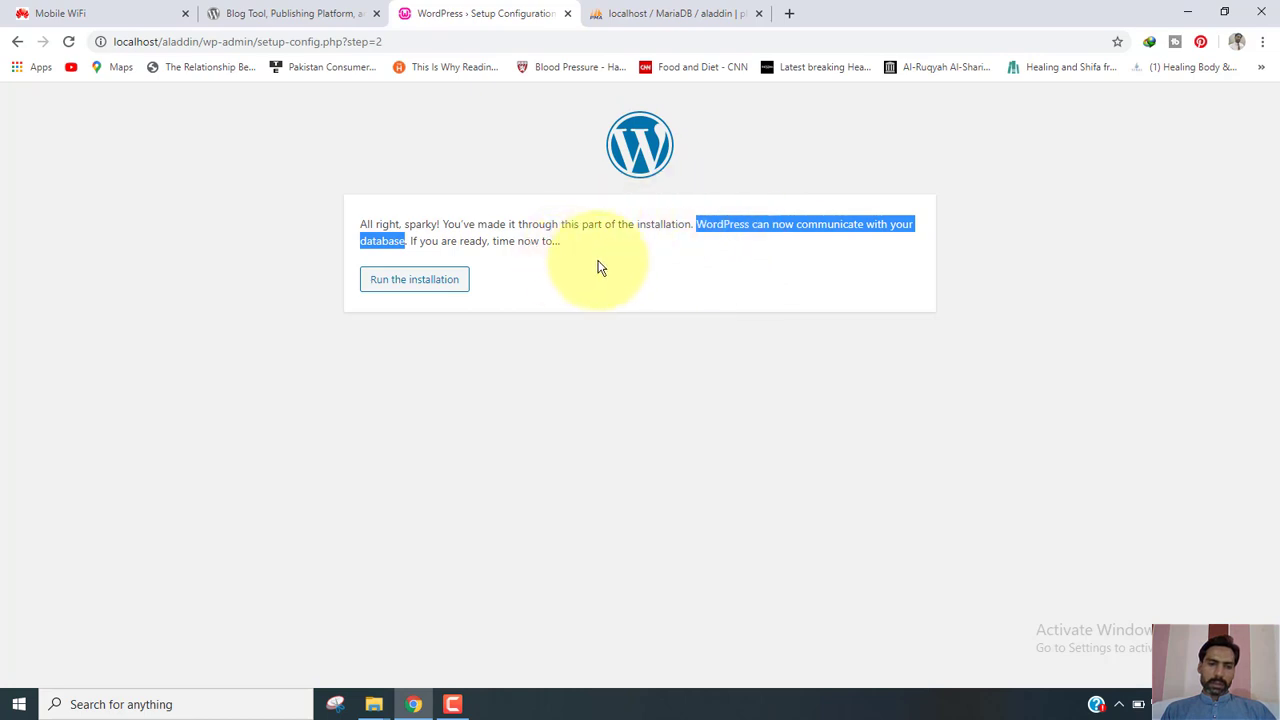
pyautogui.click(425, 291)
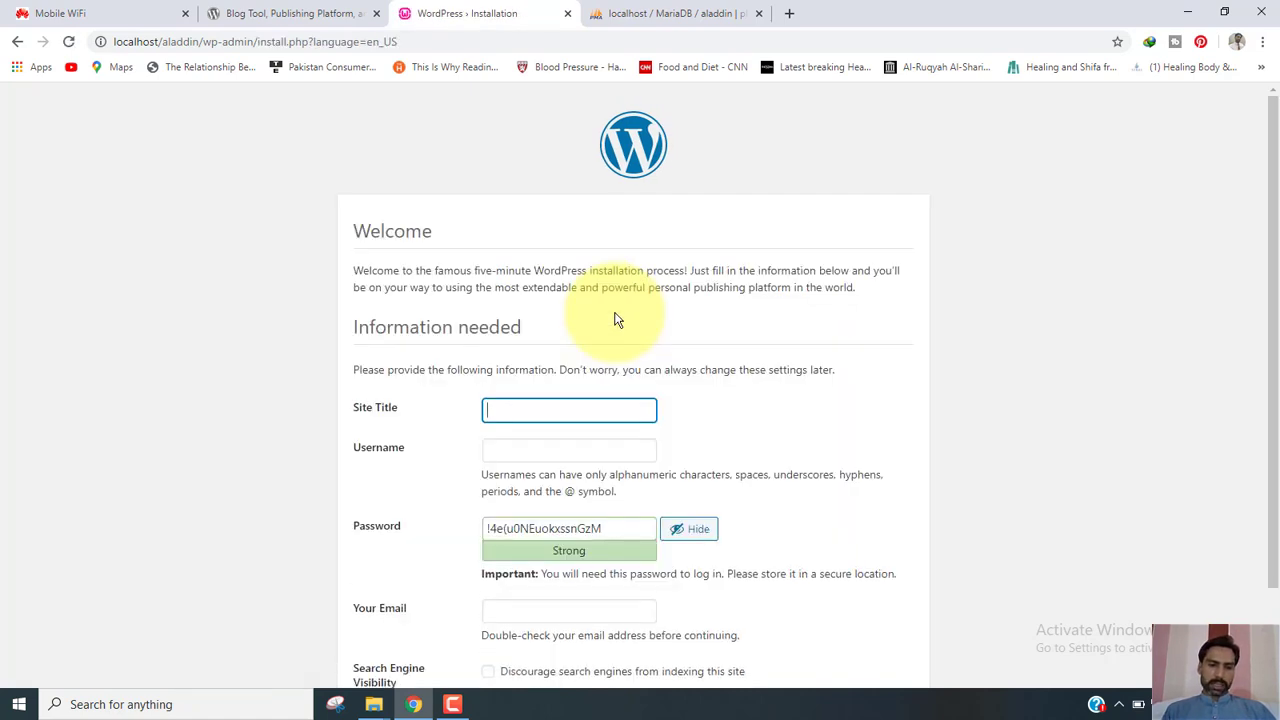
# Enter site title Aladdin Shop and an admin username, and clear the suggested password.
pyautogui.moveTo(1272, 241); pyautogui.dragTo(1266, 337)
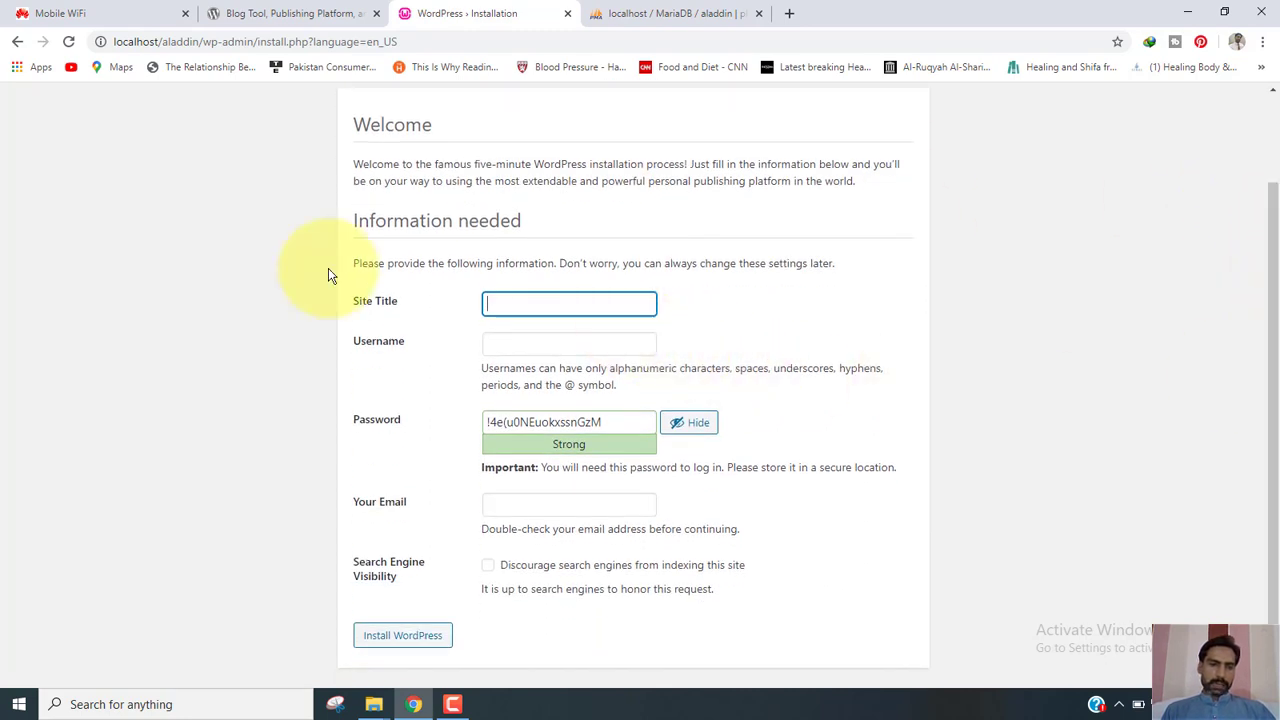
pyautogui.click(512, 304)
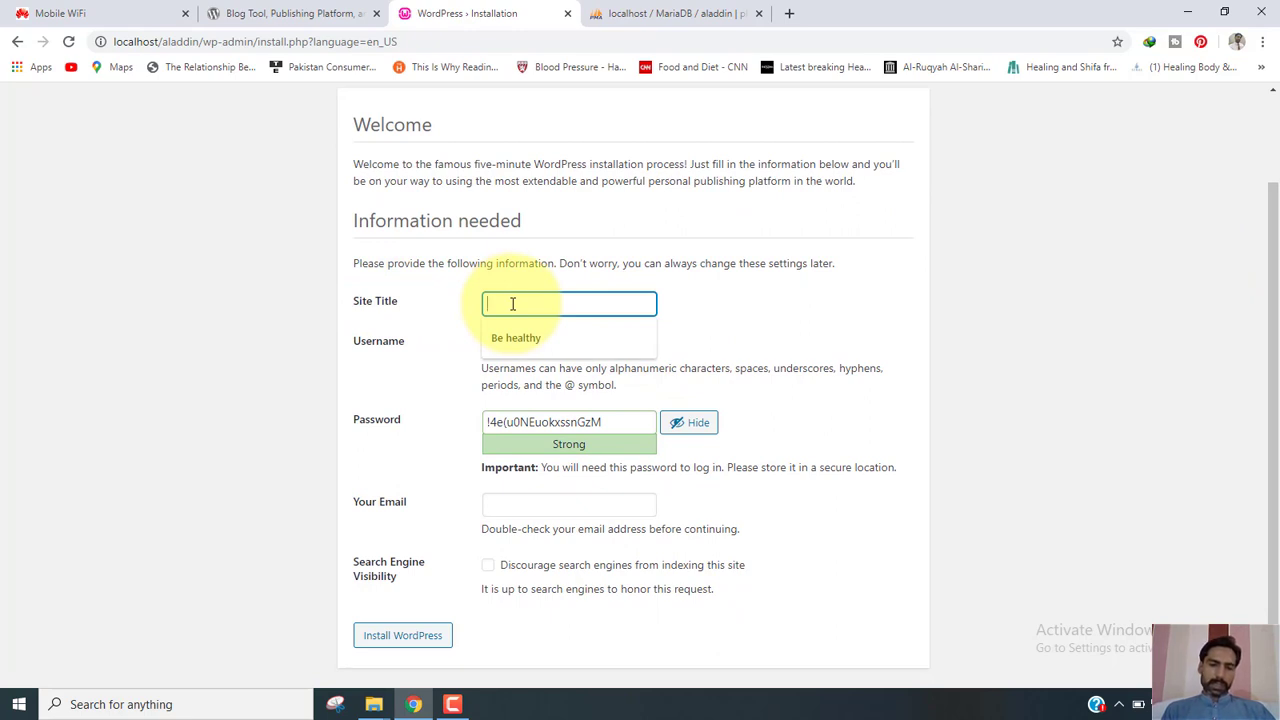
pyautogui.write('Aladdin Shop')
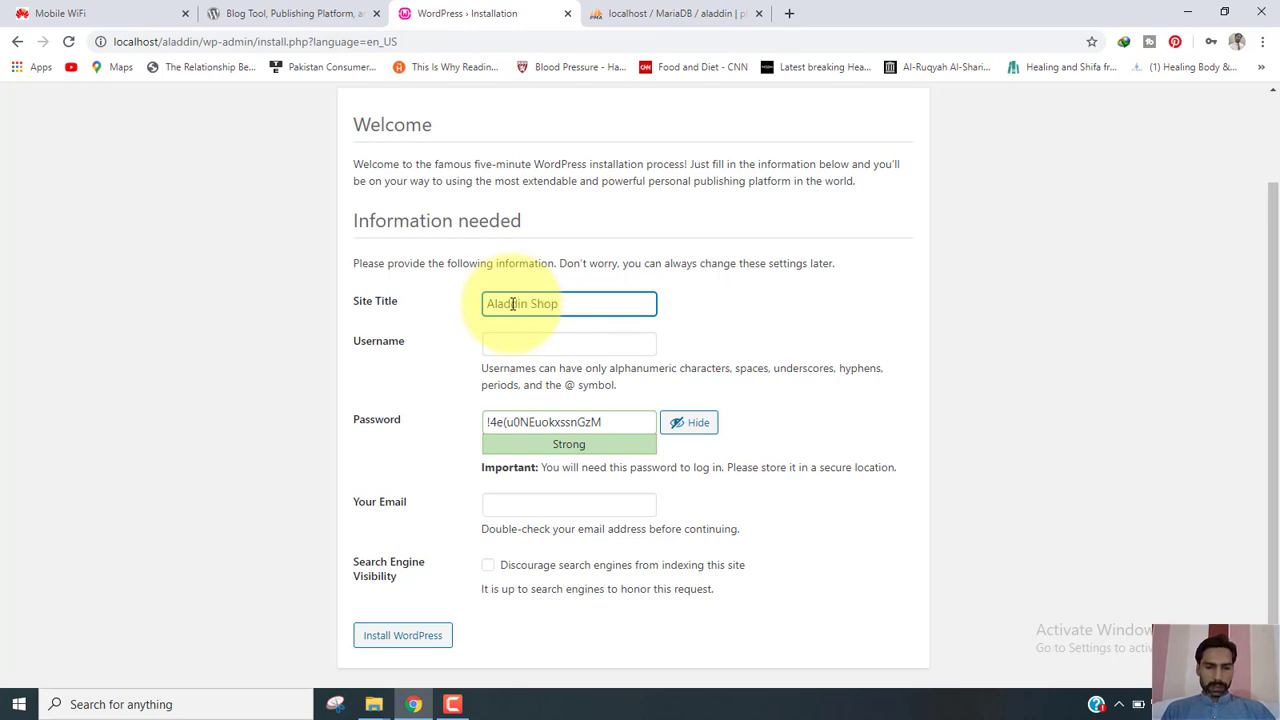
pyautogui.click(529, 342)
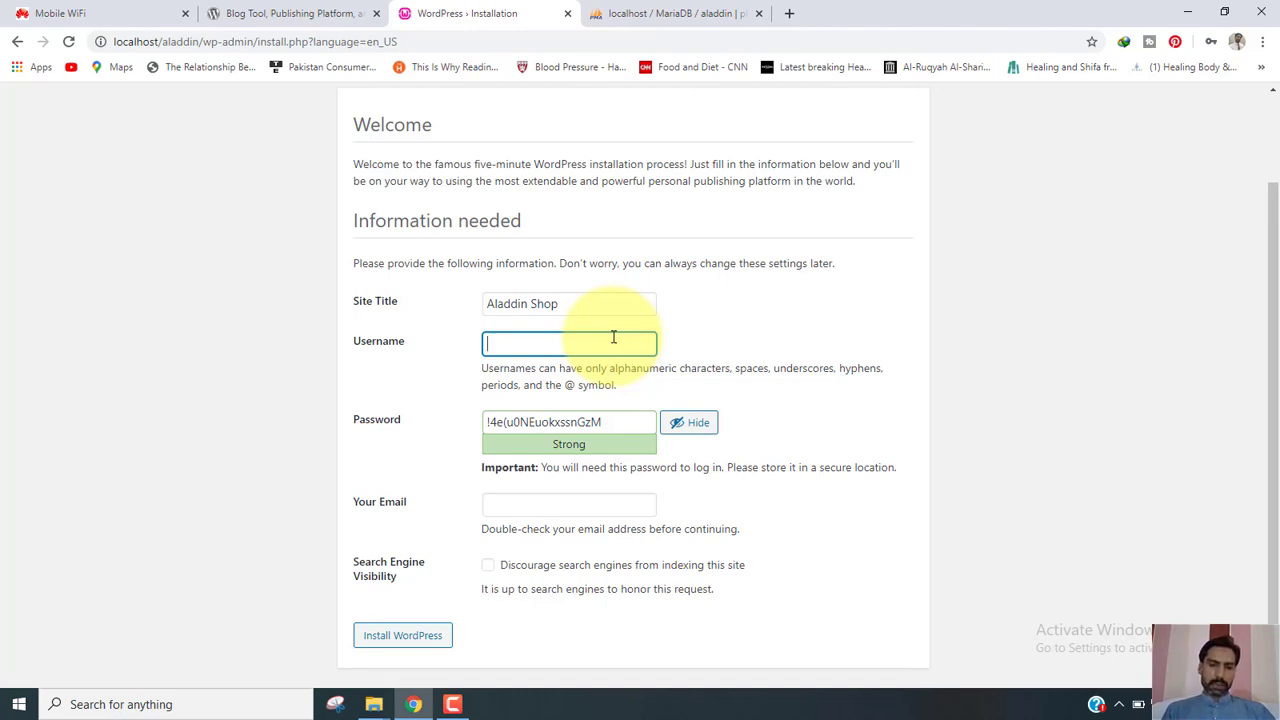
pyautogui.write('in786')
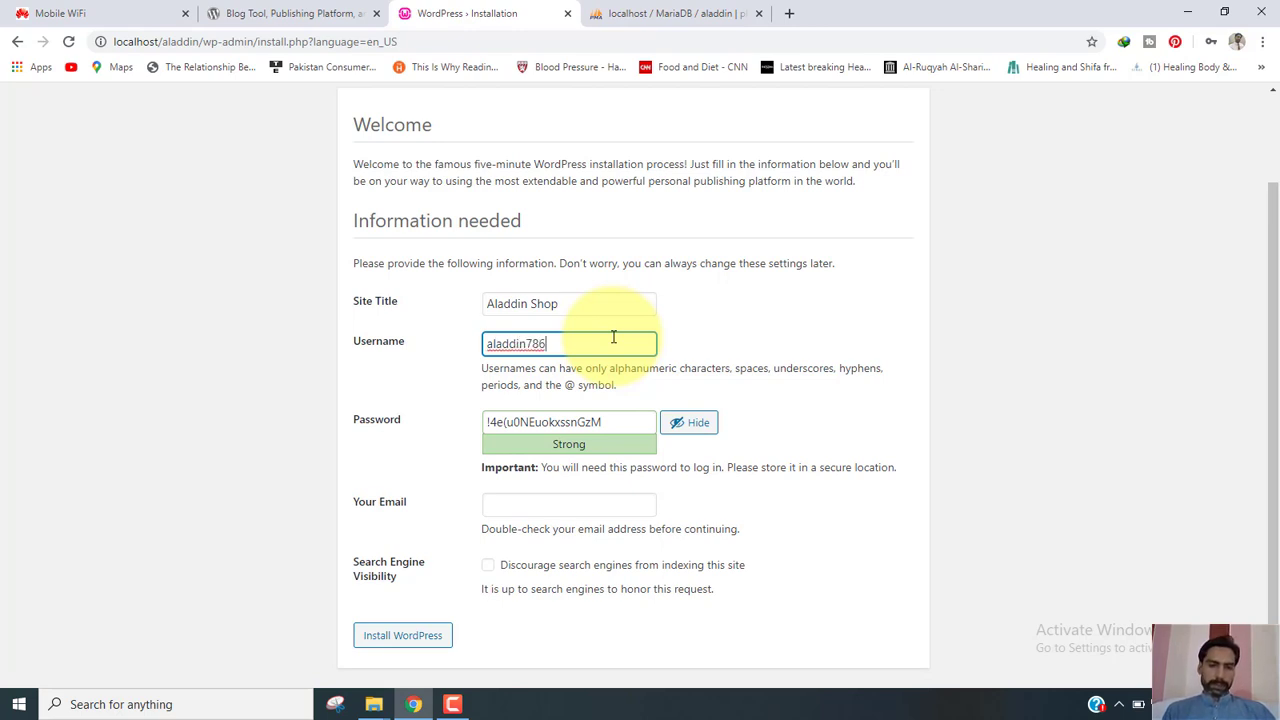
pyautogui.press('BackSpace')
pyautogui.press('BackSpace')
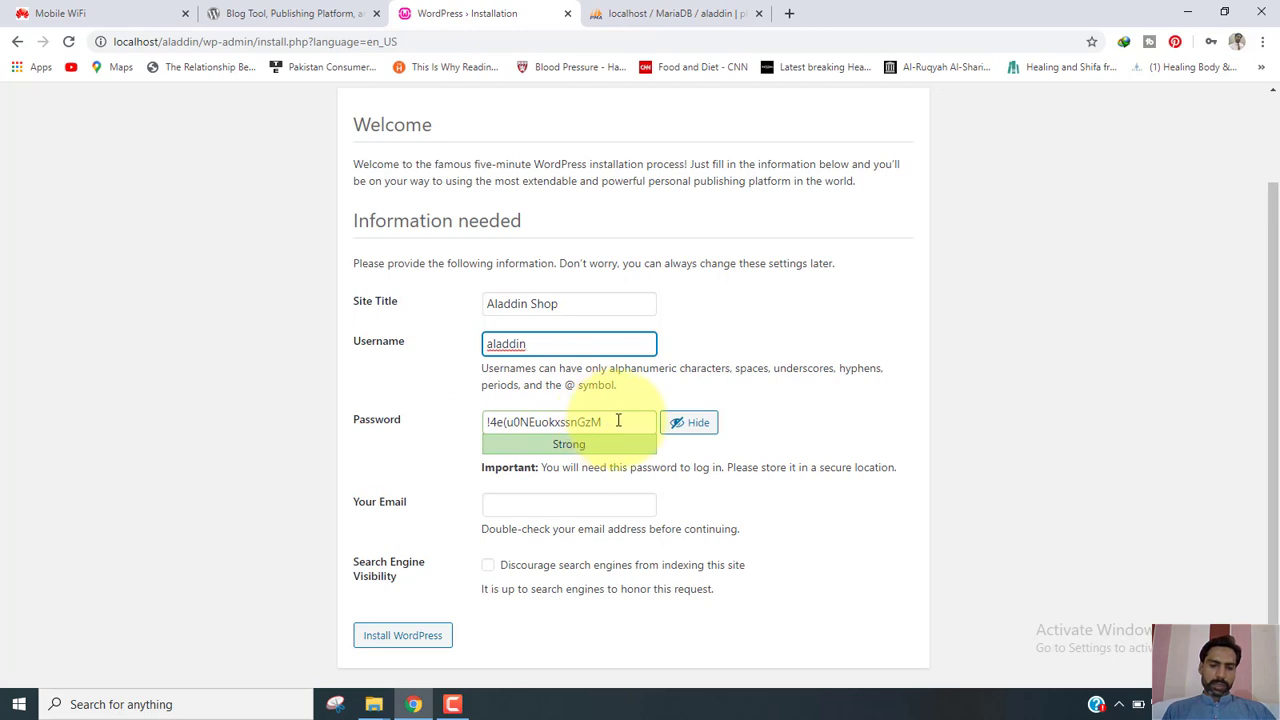
pyautogui.moveTo(618, 421); pyautogui.dragTo(484, 424)
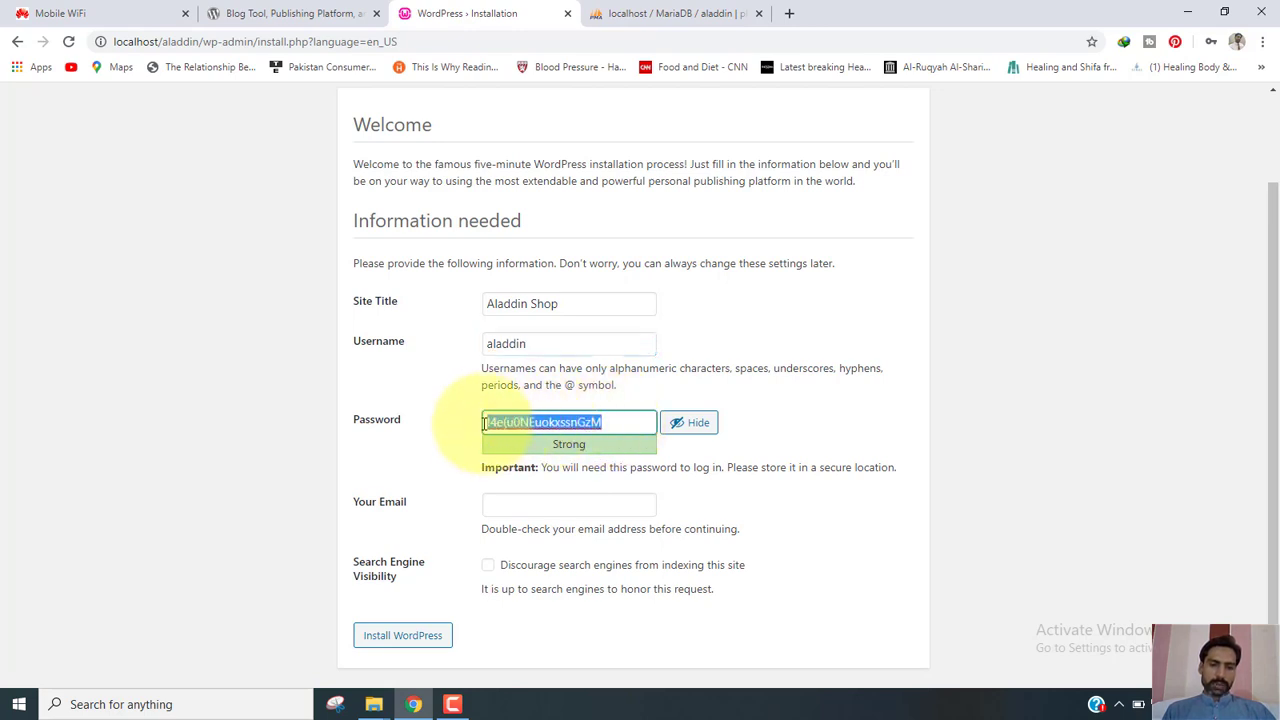
pyautogui.press('BackSpace')
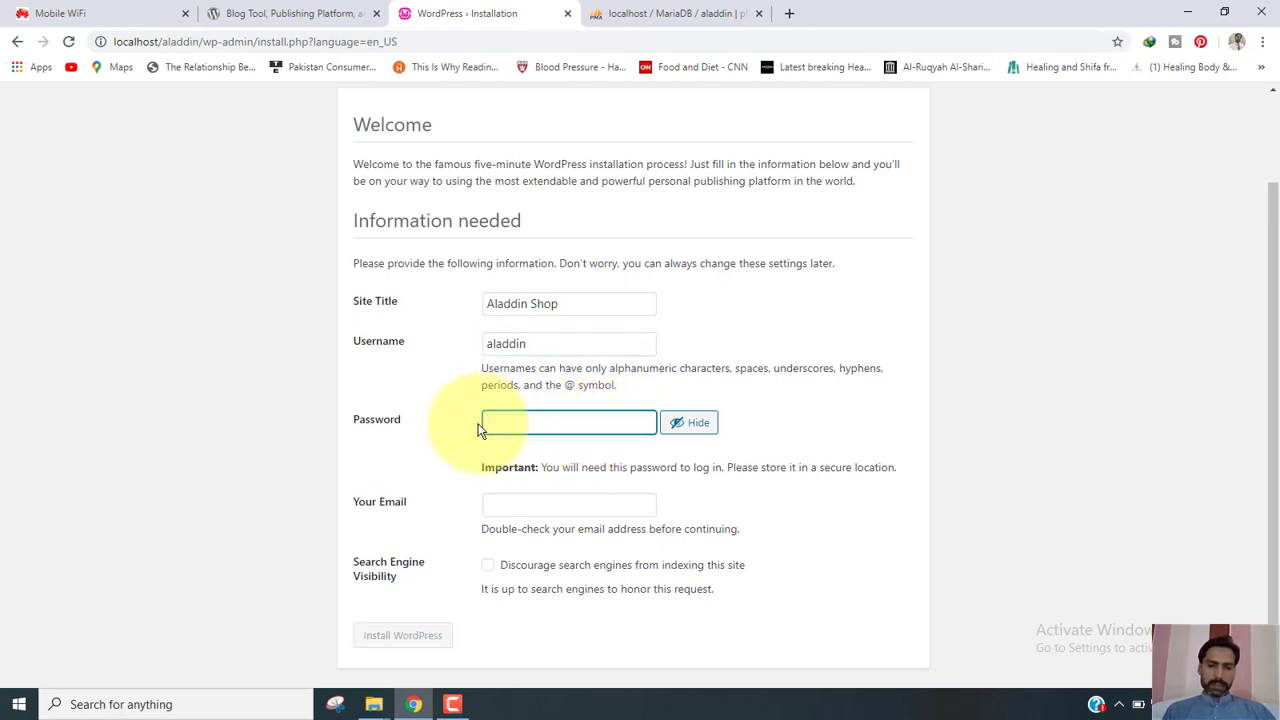
# Enter a new weak admin password, confirm its use, and autofill the admin e-mail.
pyautogui.click(693, 424)
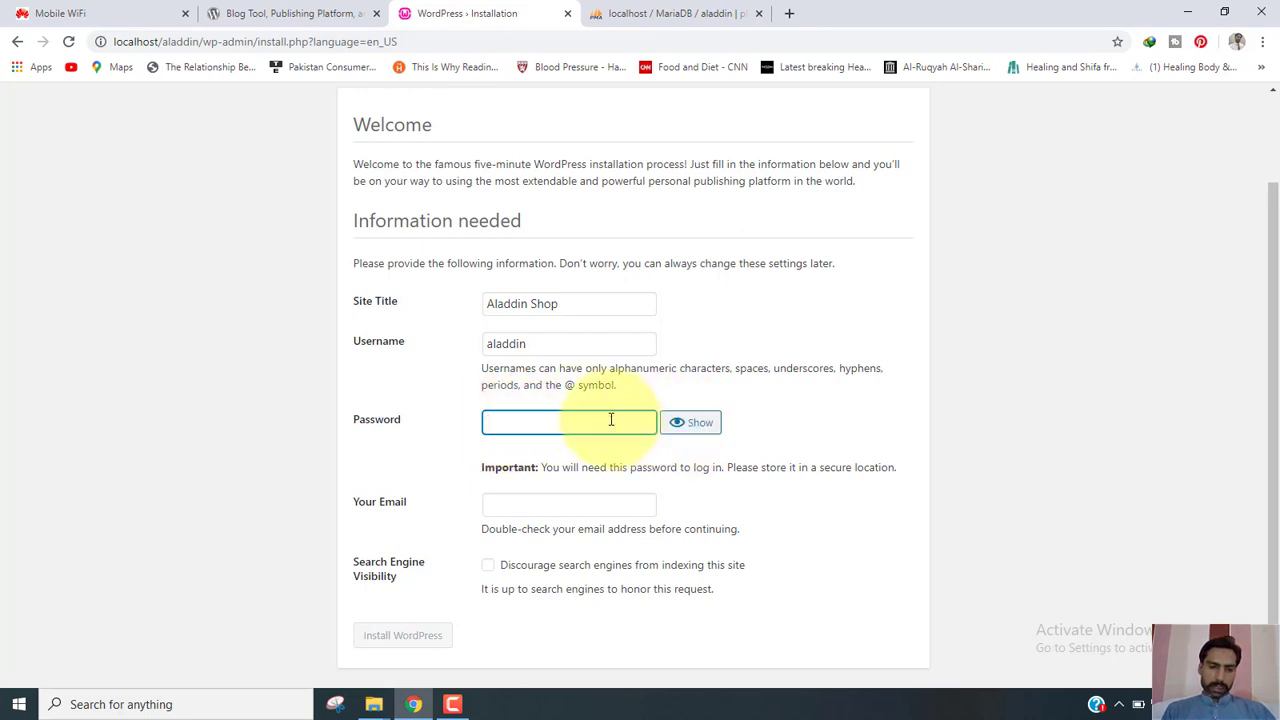
pyautogui.write('123')
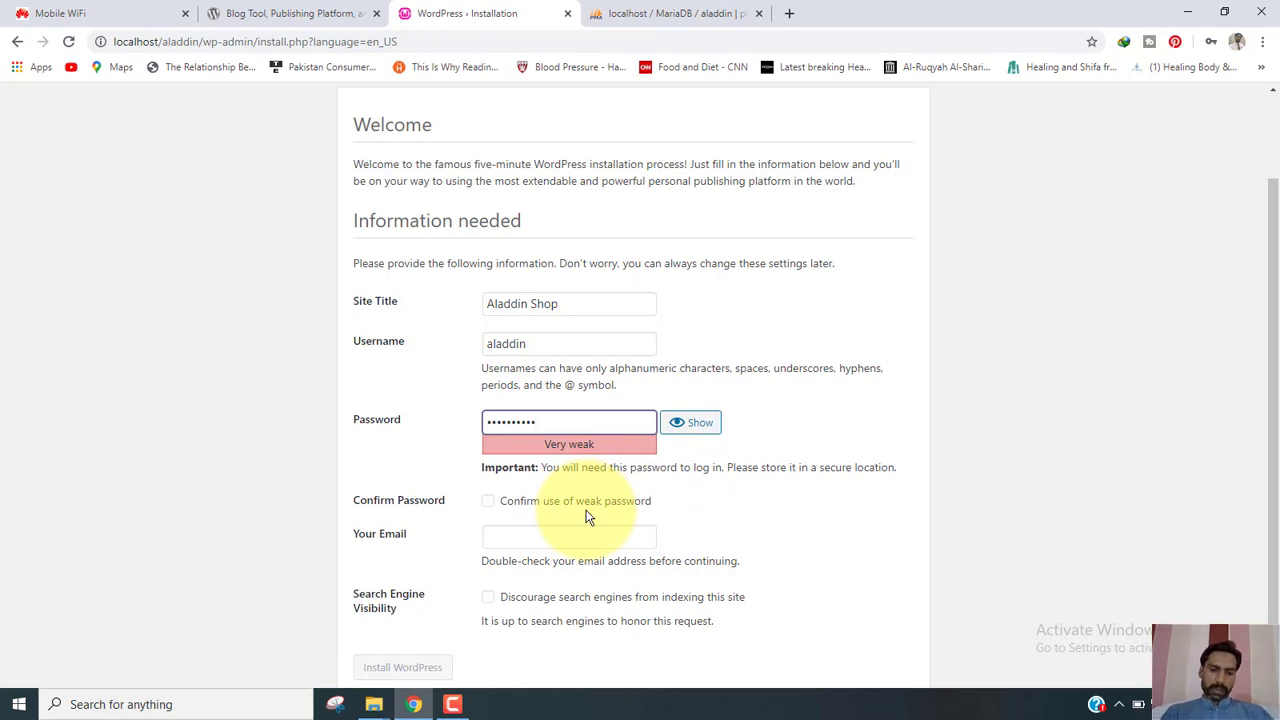
pyautogui.click(489, 502)
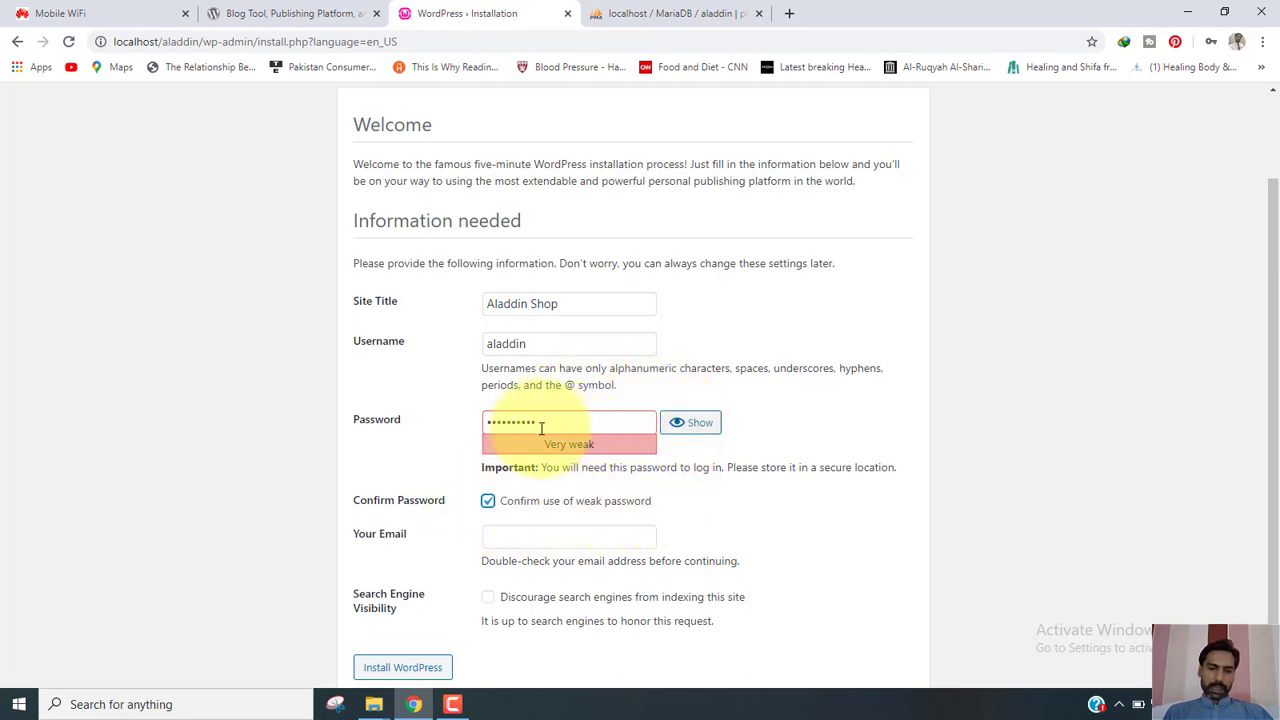
pyautogui.moveTo(1275, 295); pyautogui.dragTo(1277, 410)
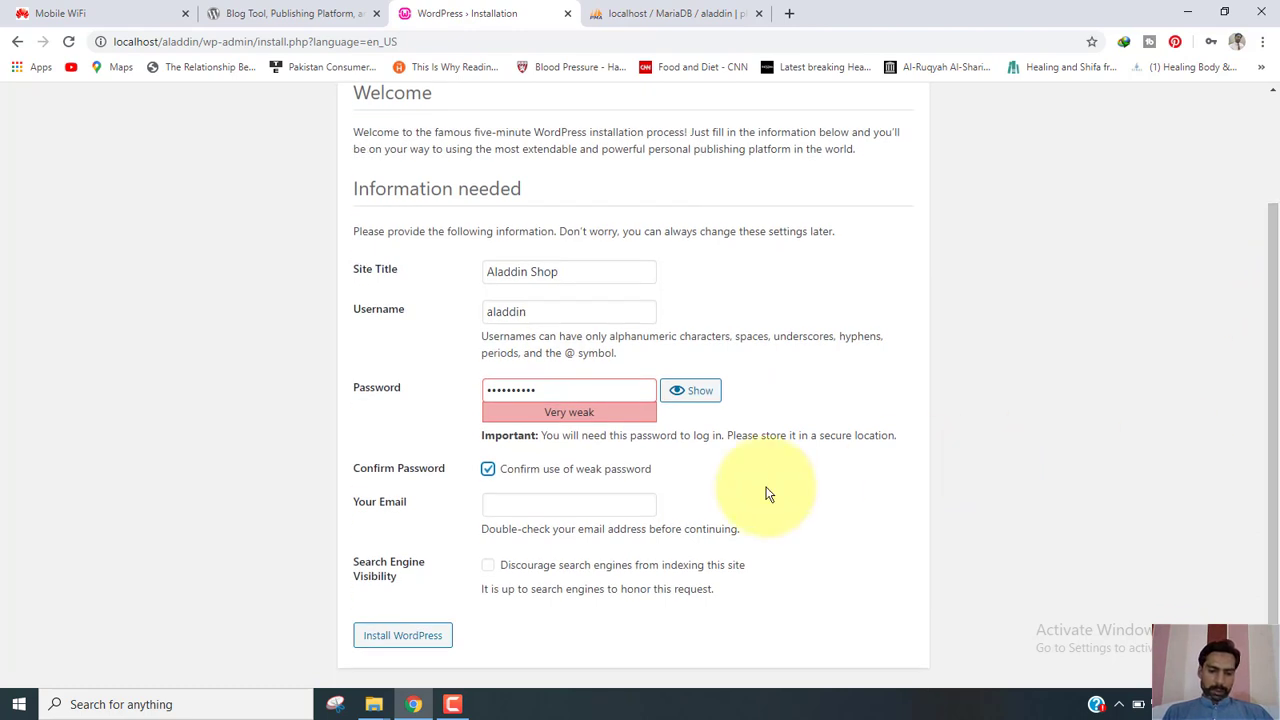
pyautogui.click(526, 503)
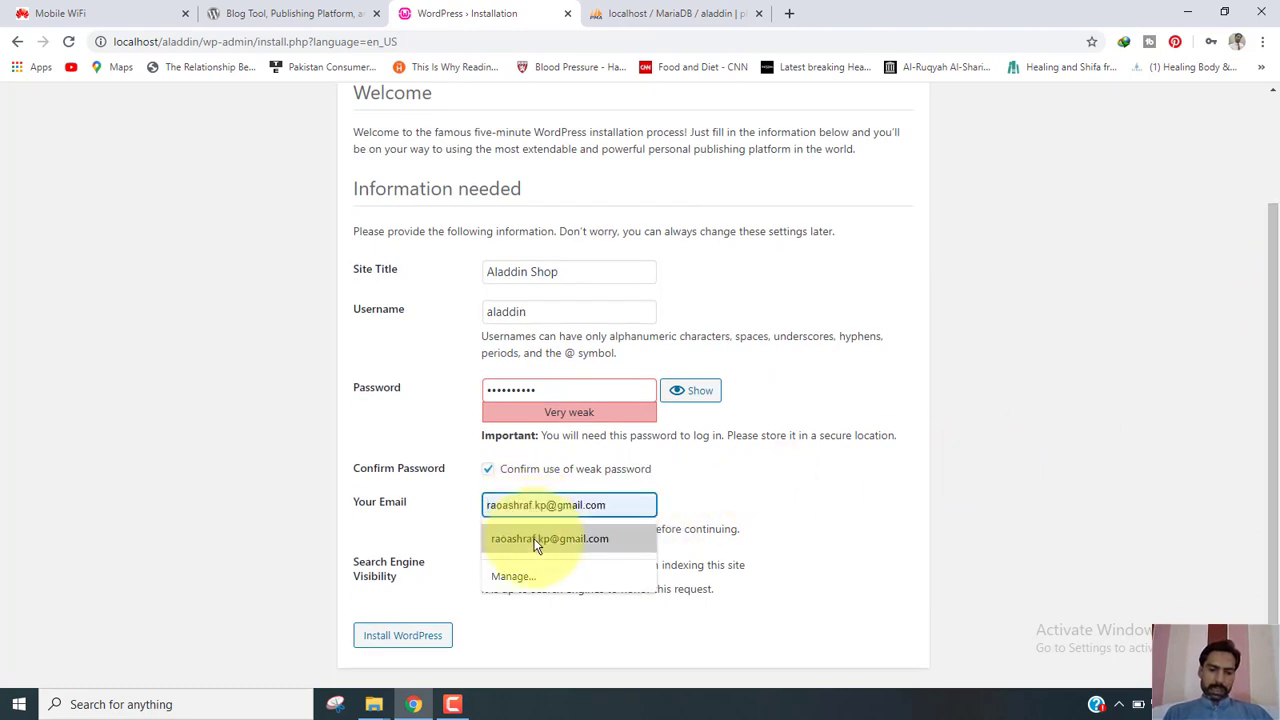
pyautogui.click(535, 540)
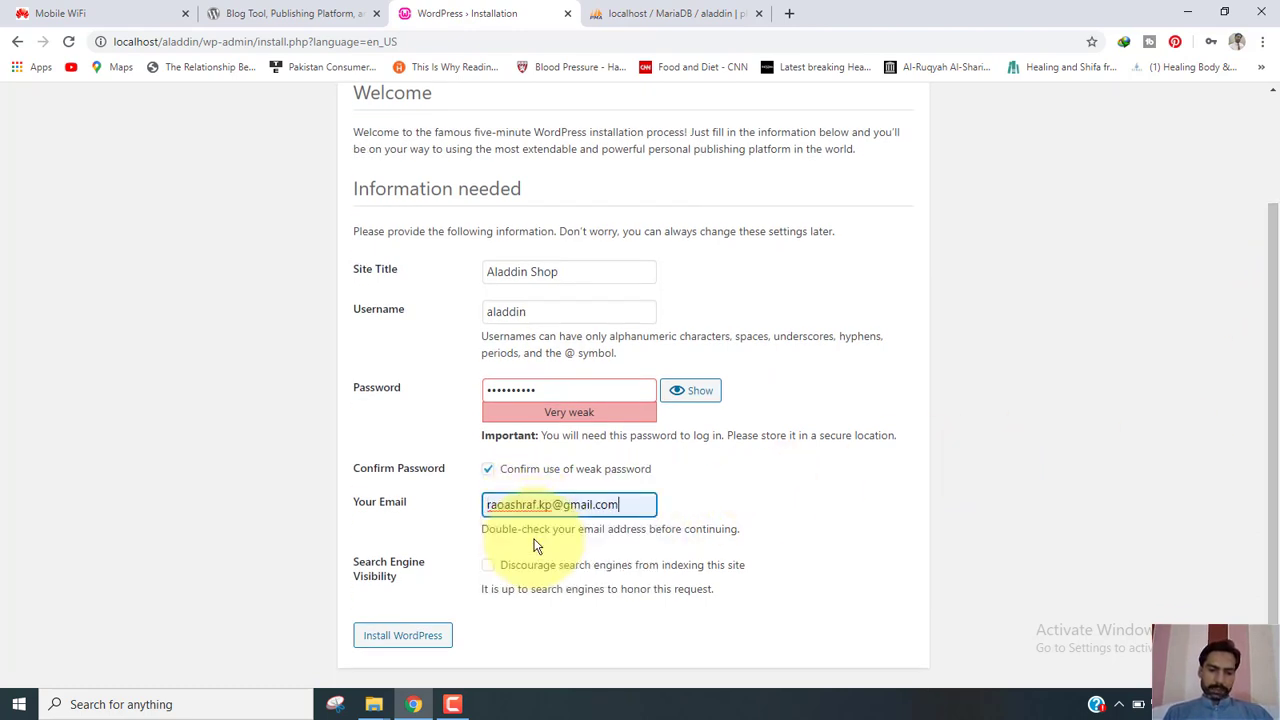
# Install WordPress, then log in with the admin username and password, Remember Me ticked.
pyautogui.click(408, 637)
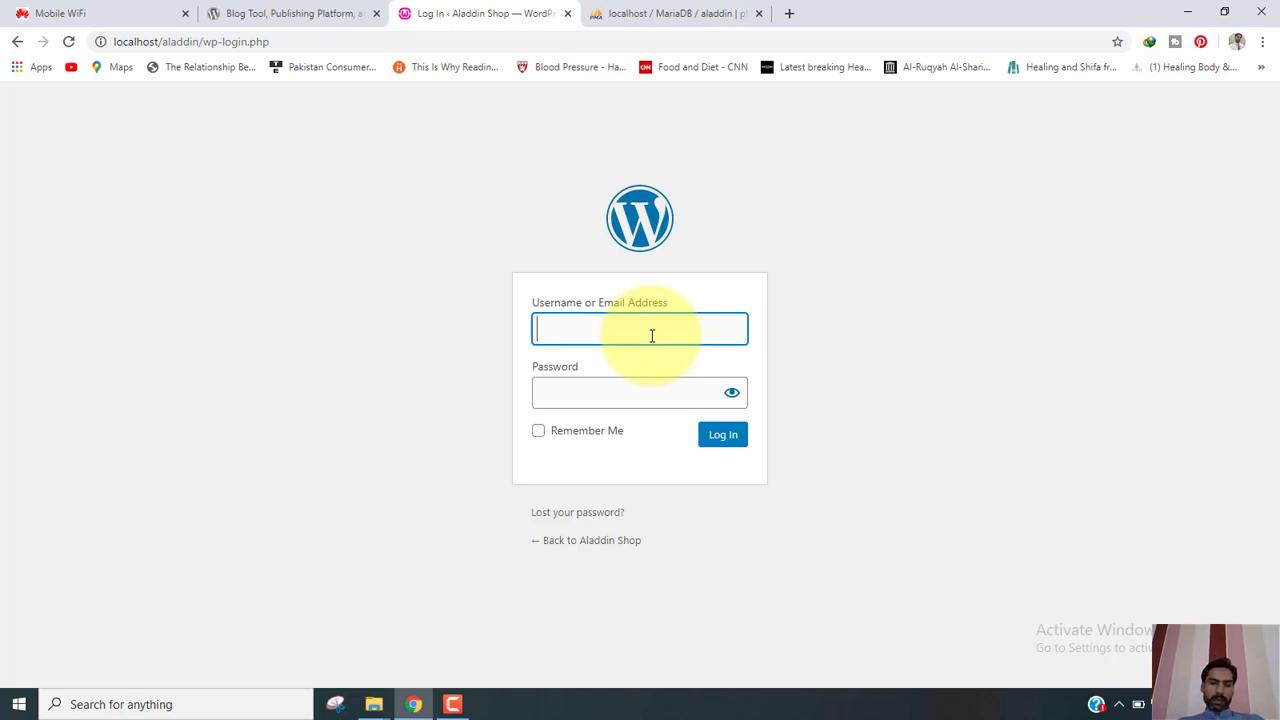
pyautogui.write('al')
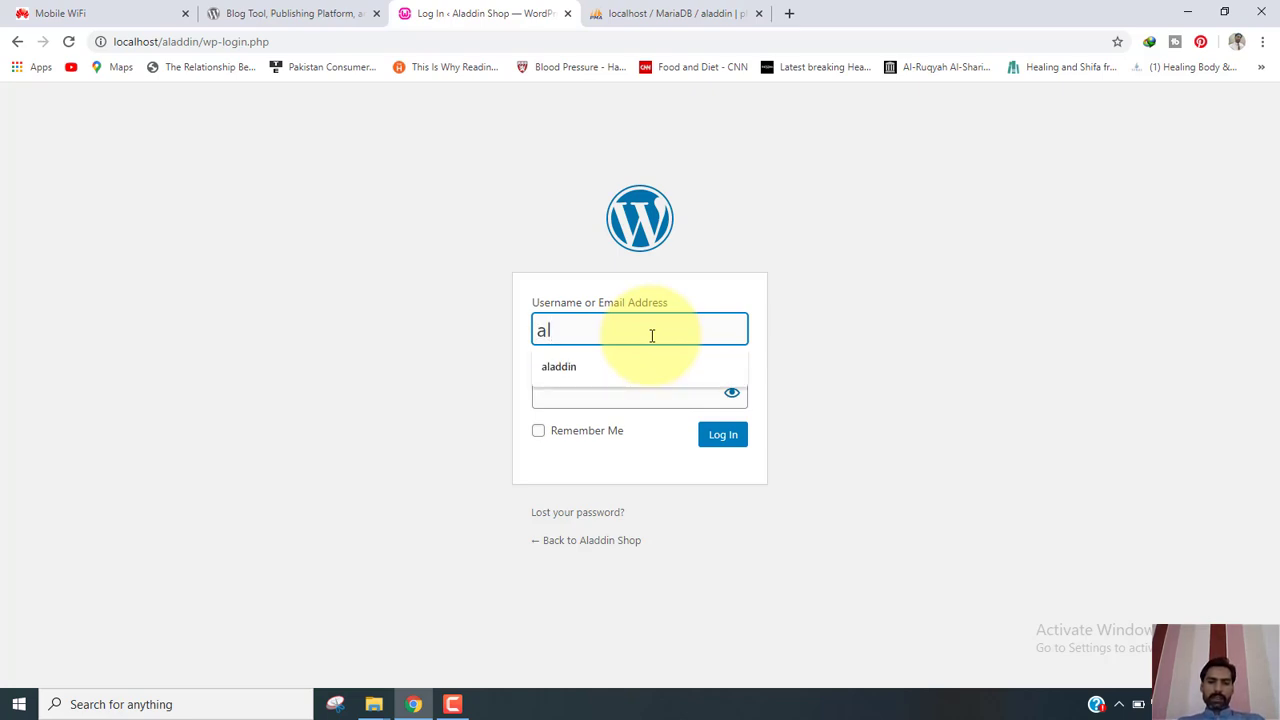
pyautogui.write('addin')
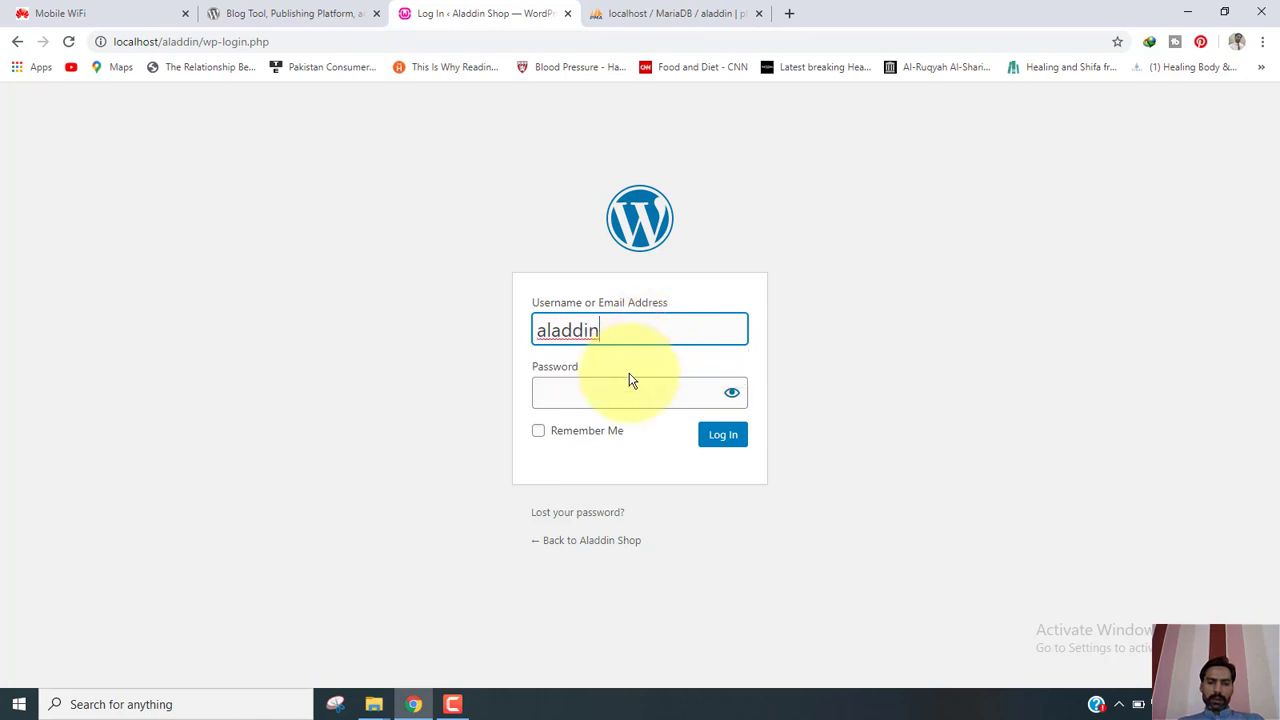
pyautogui.click(621, 394)
pyautogui.write('••')
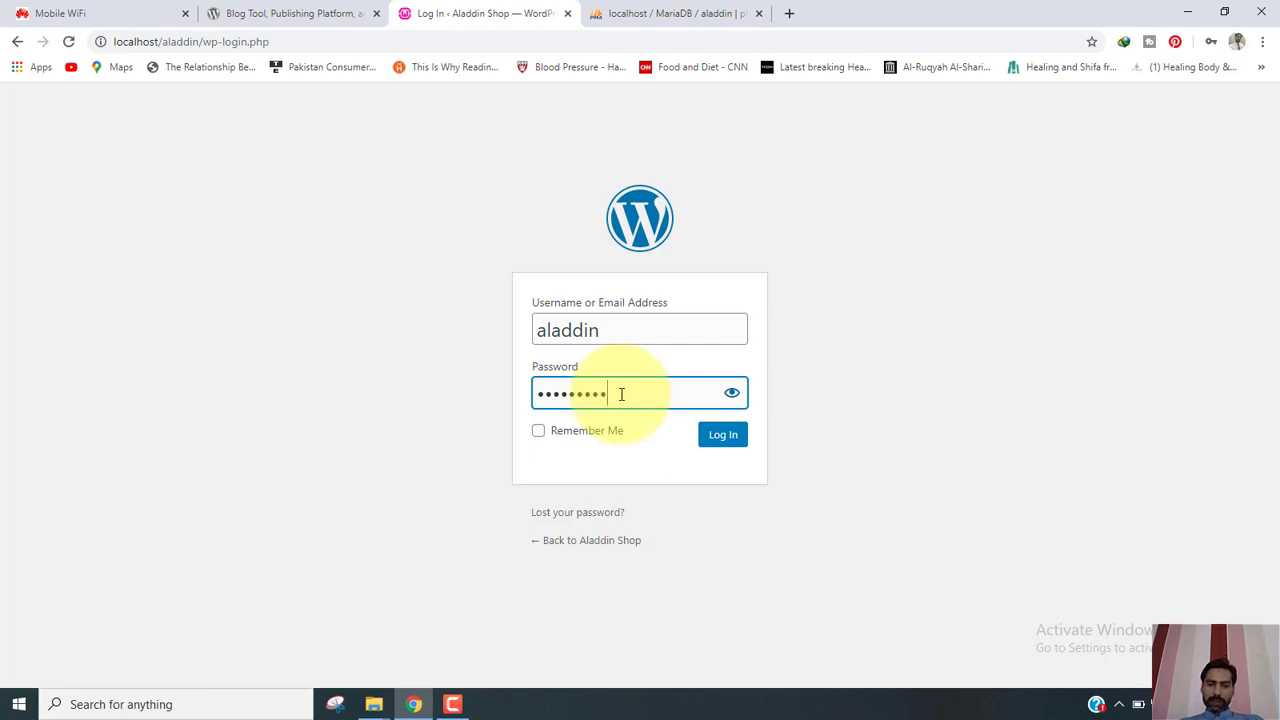
pyautogui.click(537, 434)
pyautogui.click(725, 442)
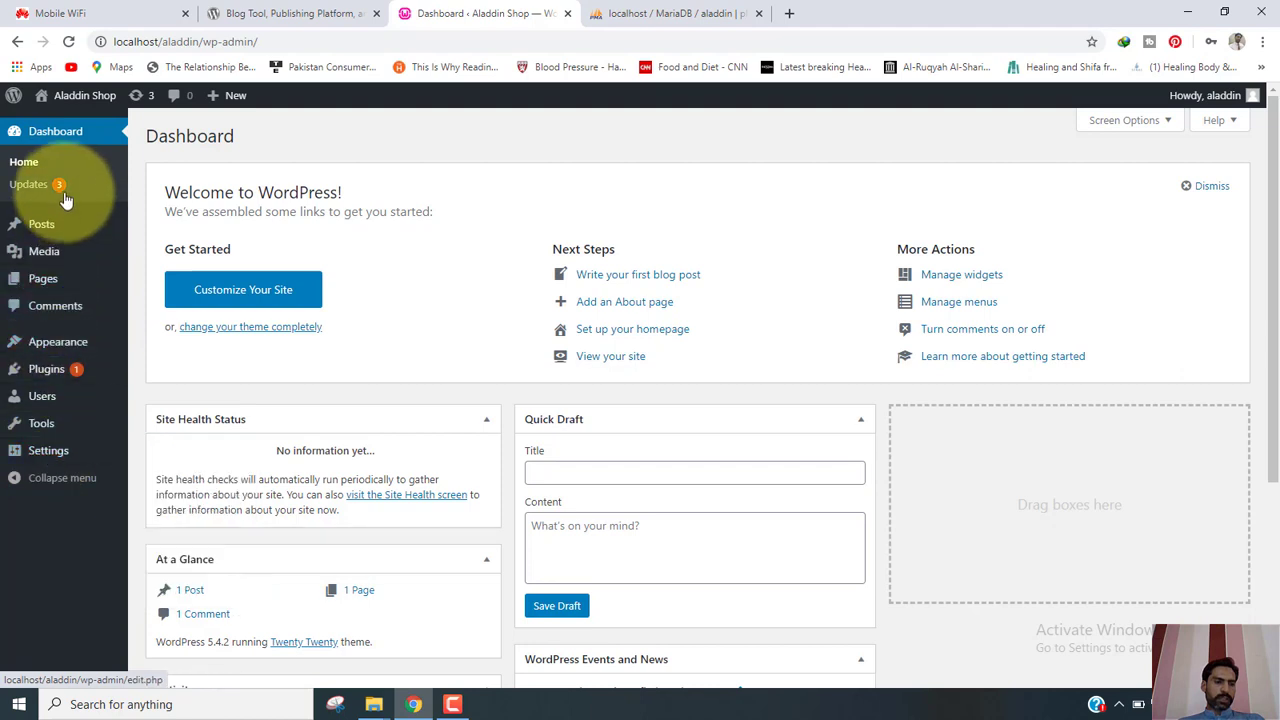
# Scroll through the Aladdin Shop Dashboard panels and look over the sidebar menu items.
pyautogui.moveTo(58, 251)
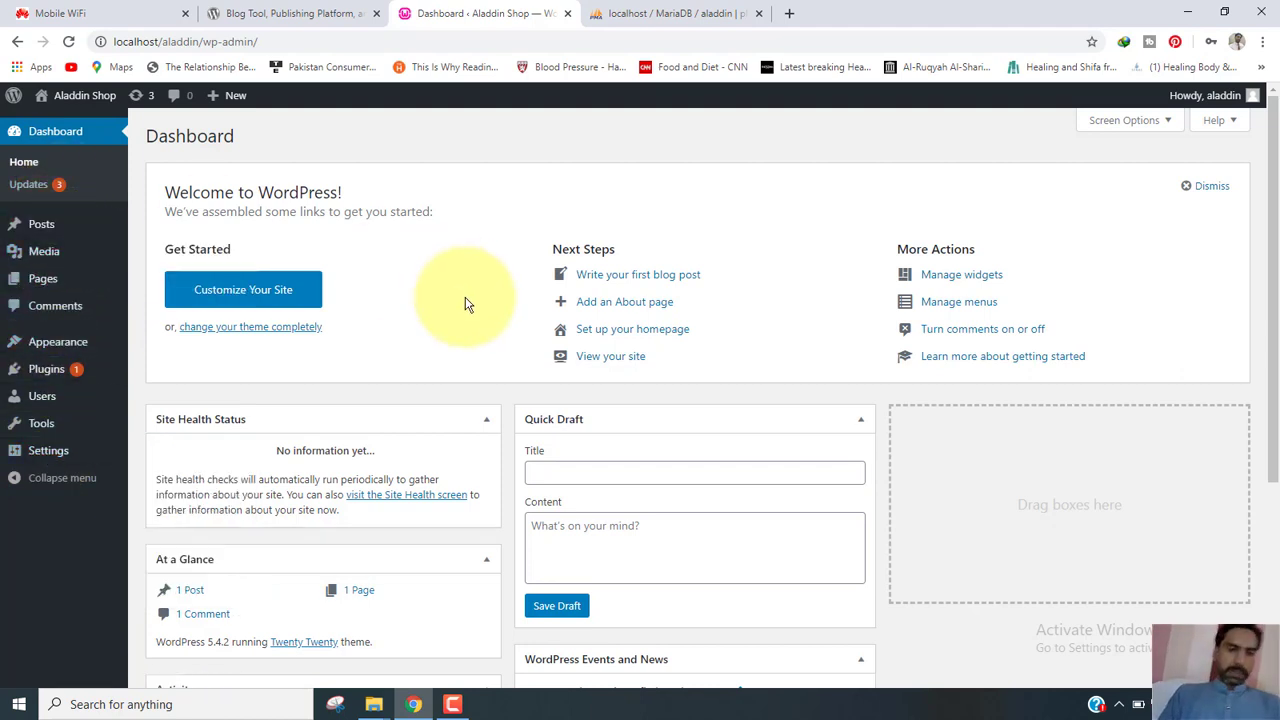
pyautogui.scroll(-3, 1270, 420)
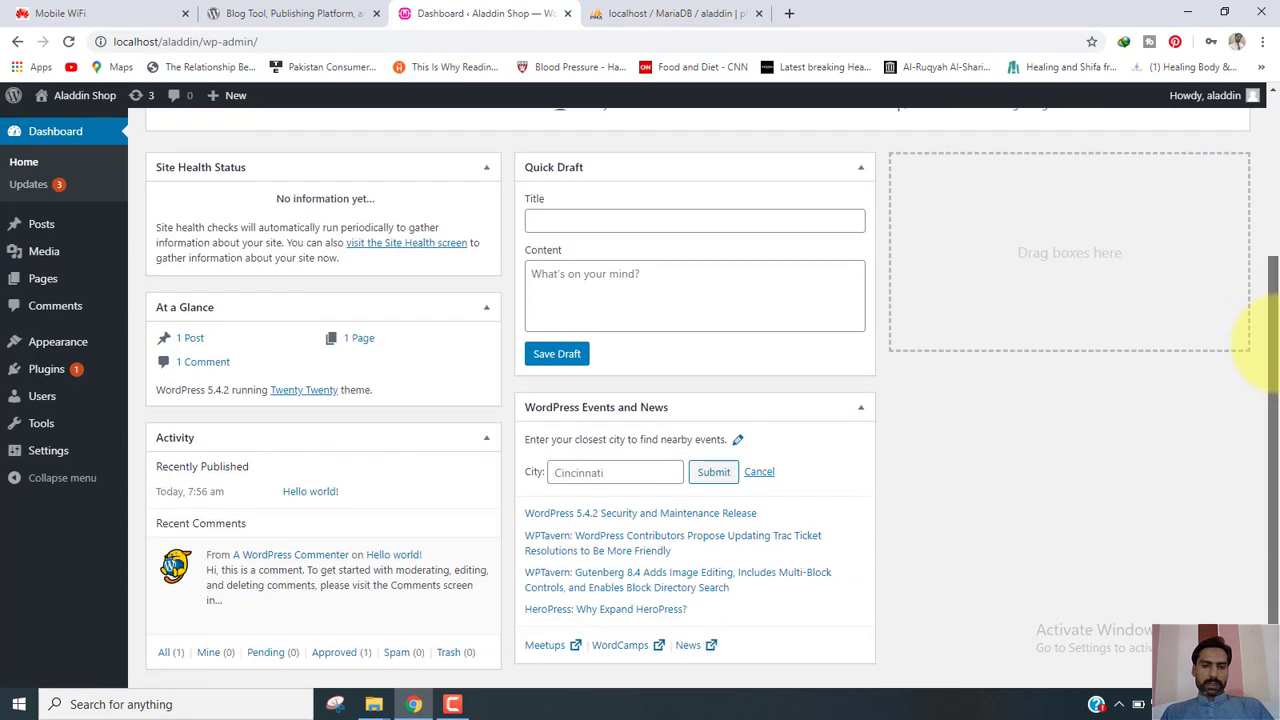
pyautogui.moveTo(1276, 447); pyautogui.dragTo(1275, 92)
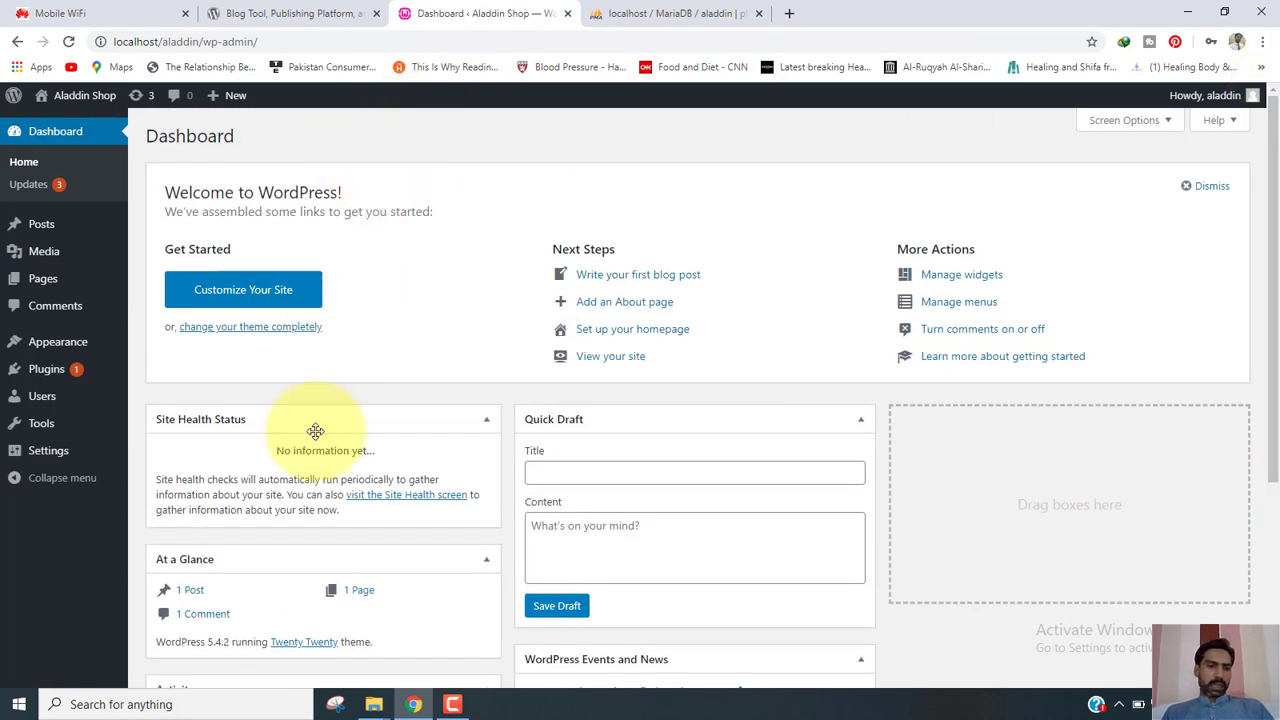
pyautogui.moveTo(57, 220)
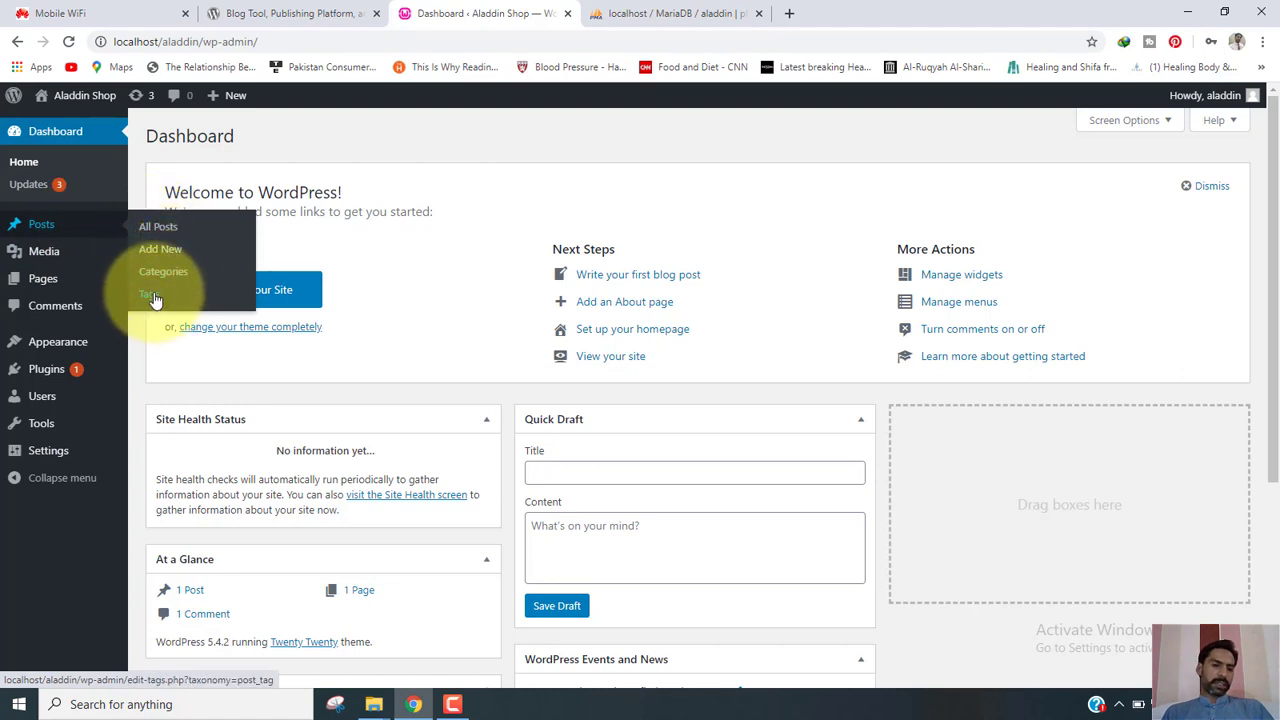
# Open Posts > Add New, then preview the submenus of the other sidebar menus.
pyautogui.click(164, 250)
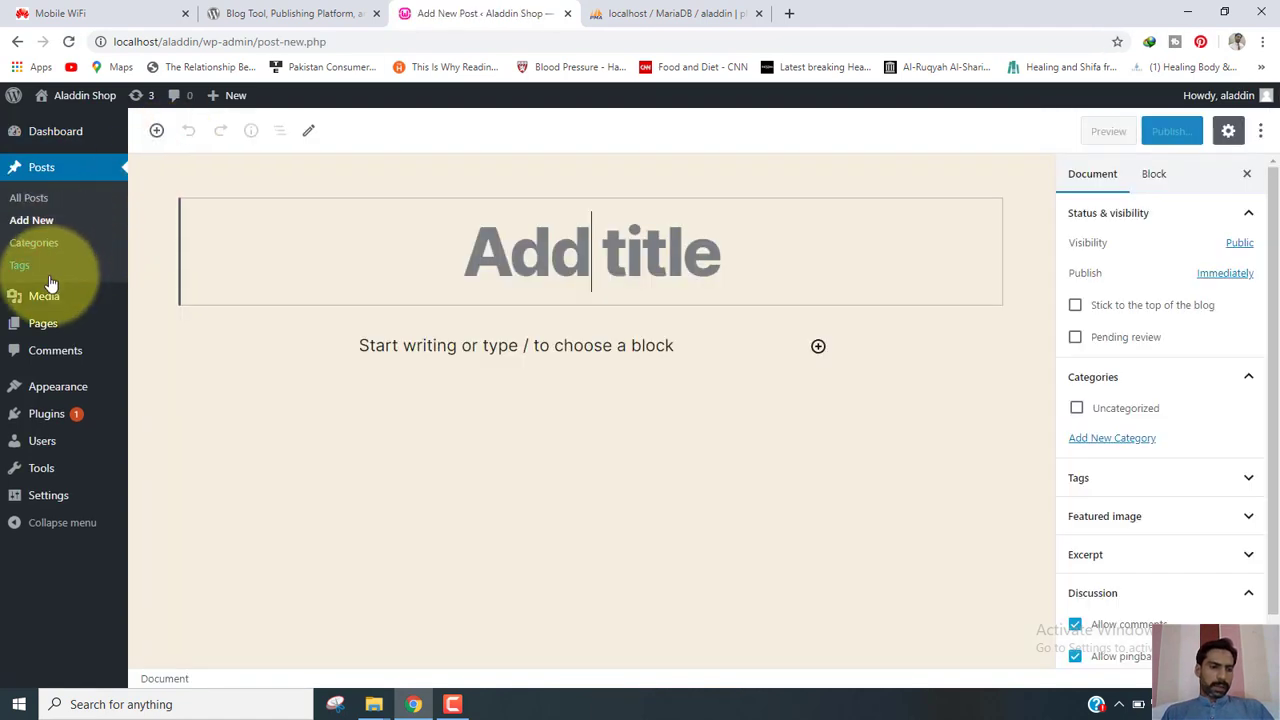
pyautogui.moveTo(55, 300)
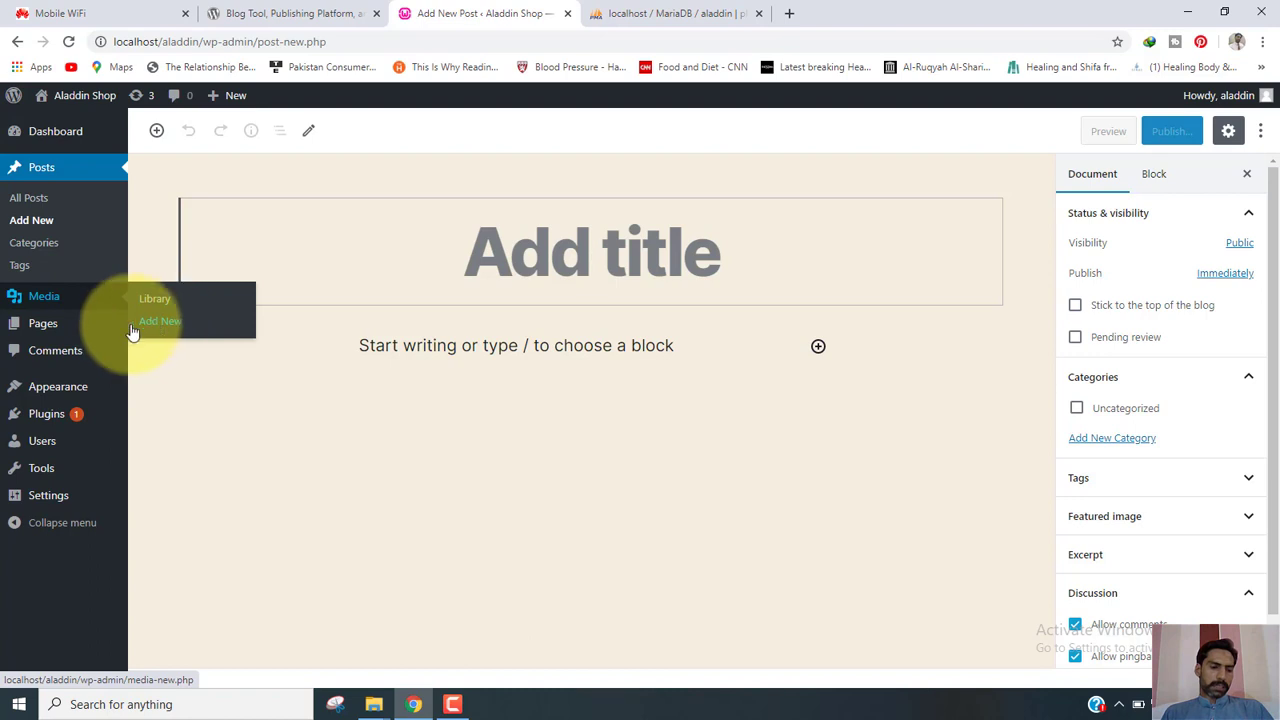
pyautogui.moveTo(57, 328)
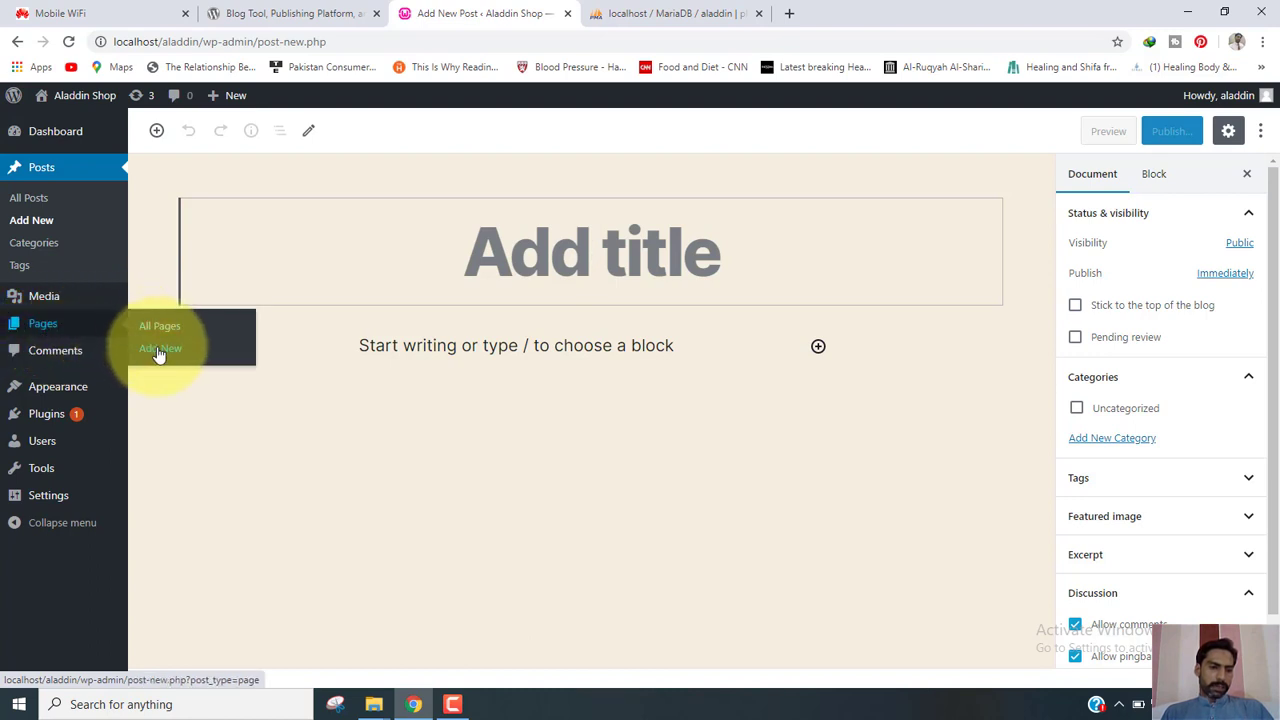
pyautogui.moveTo(62, 398)
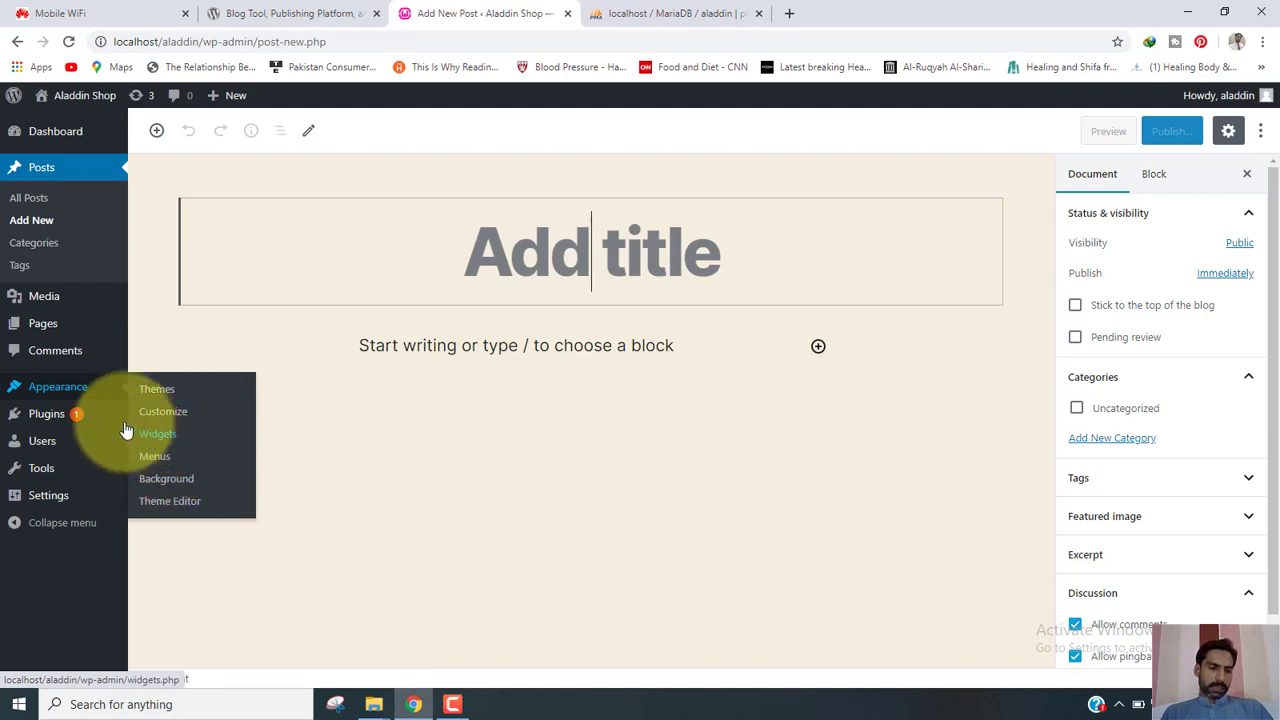
pyautogui.moveTo(68, 423)
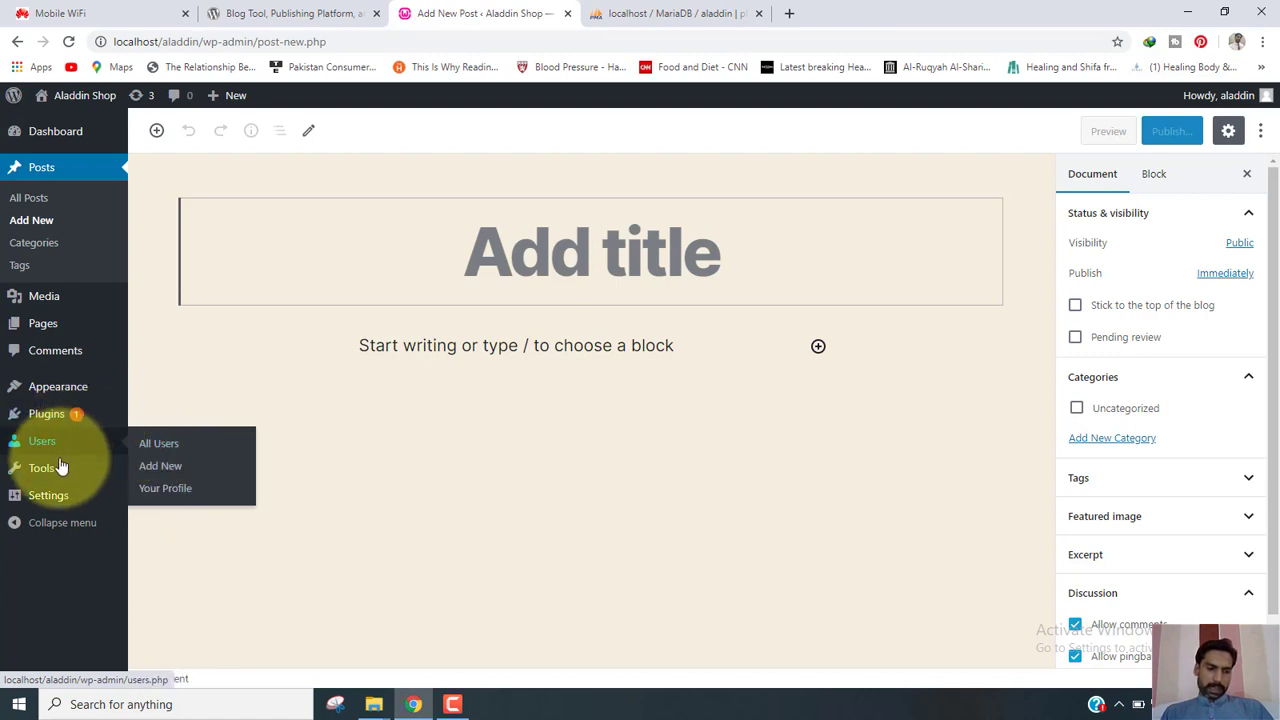
pyautogui.moveTo(60, 468)
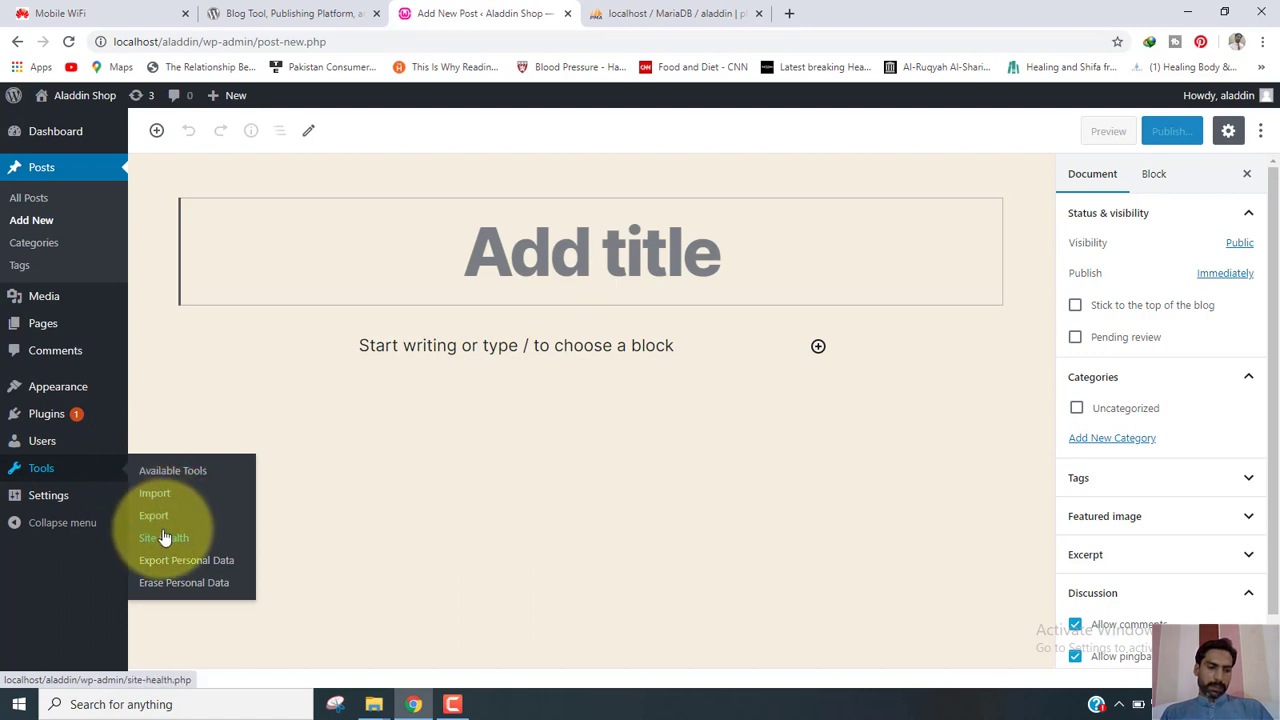
pyautogui.moveTo(73, 507)
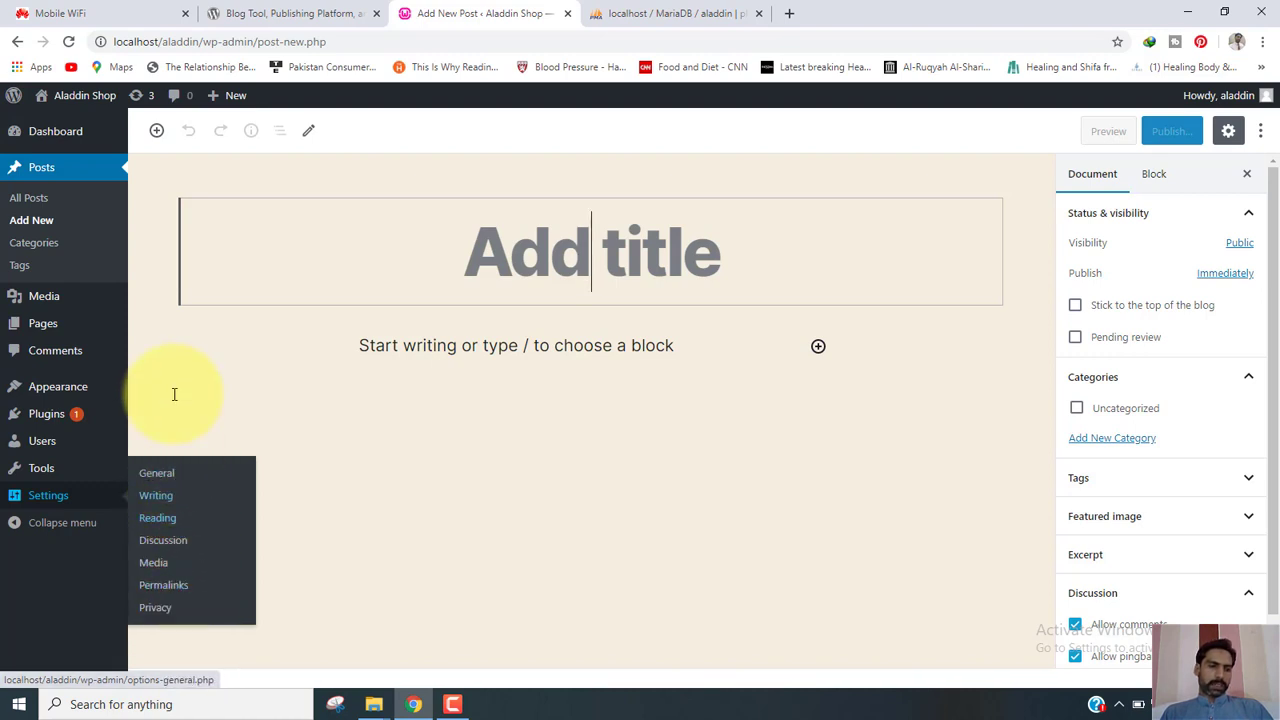
pyautogui.moveTo(91, 99)
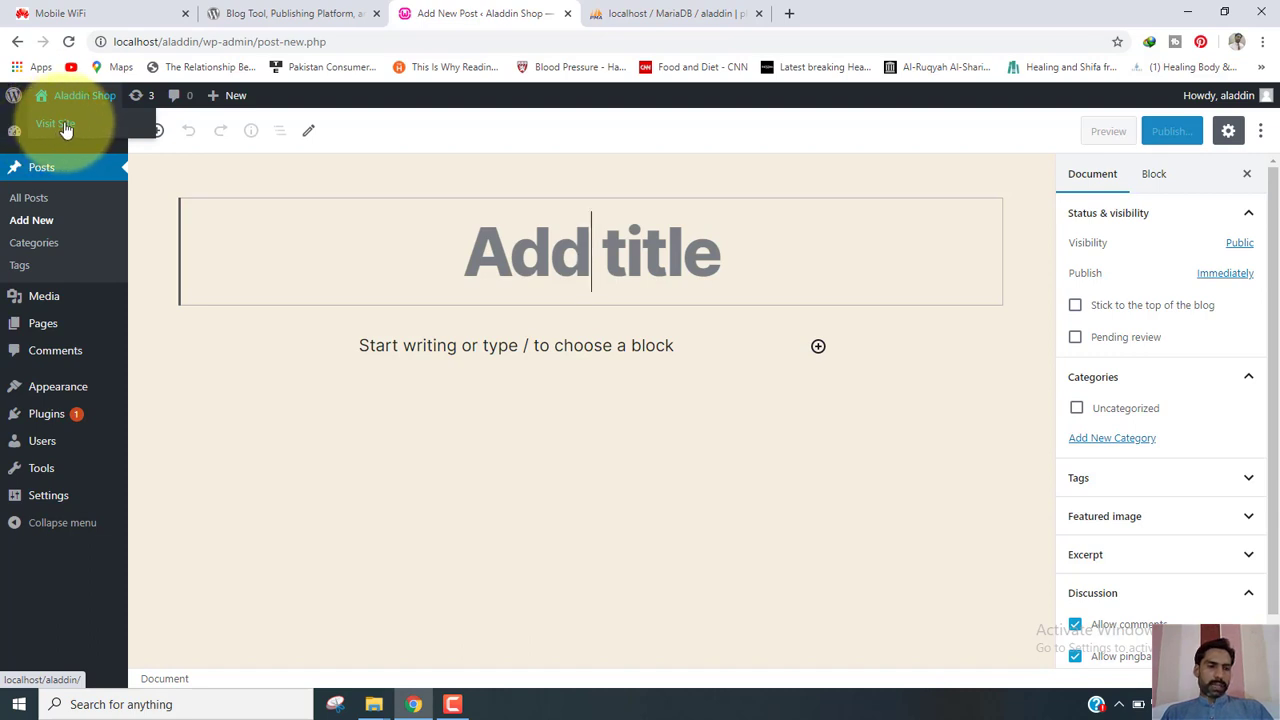
# Visit the Aladdin Shop front page and scroll through its Hello world! post.
pyautogui.click(63, 127)
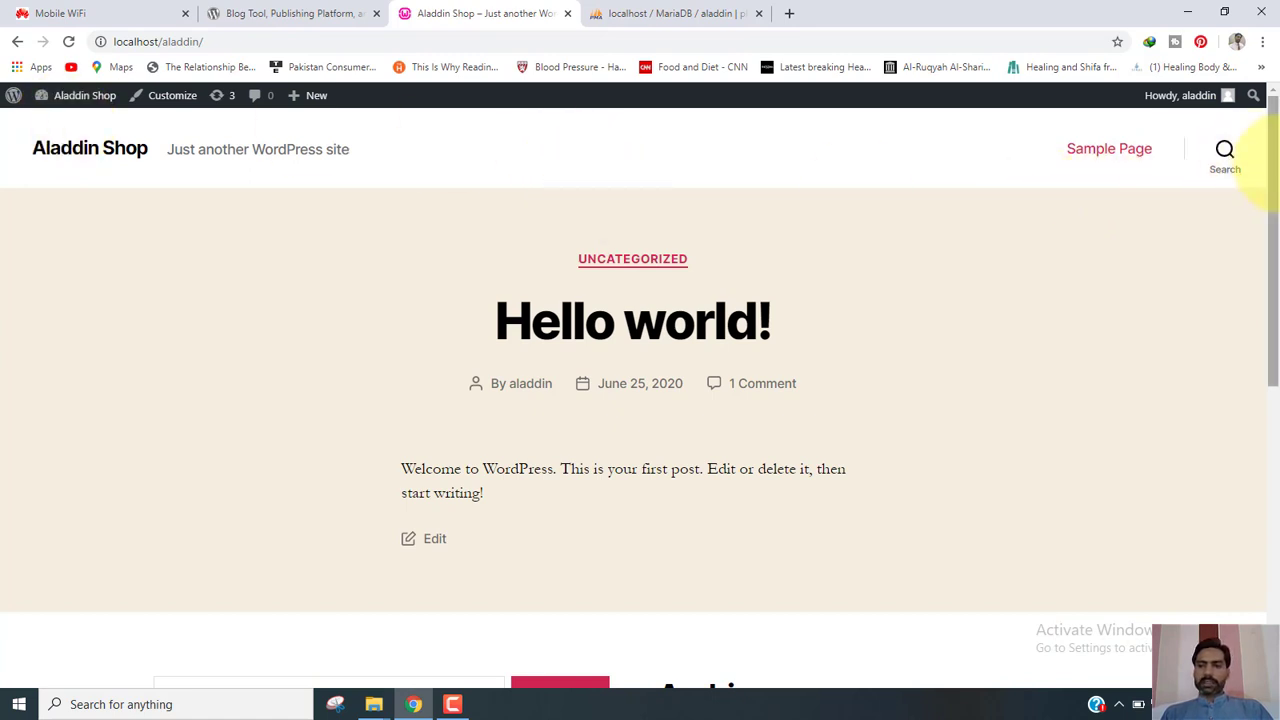
pyautogui.moveTo(1274, 208); pyautogui.dragTo(1274, 95)
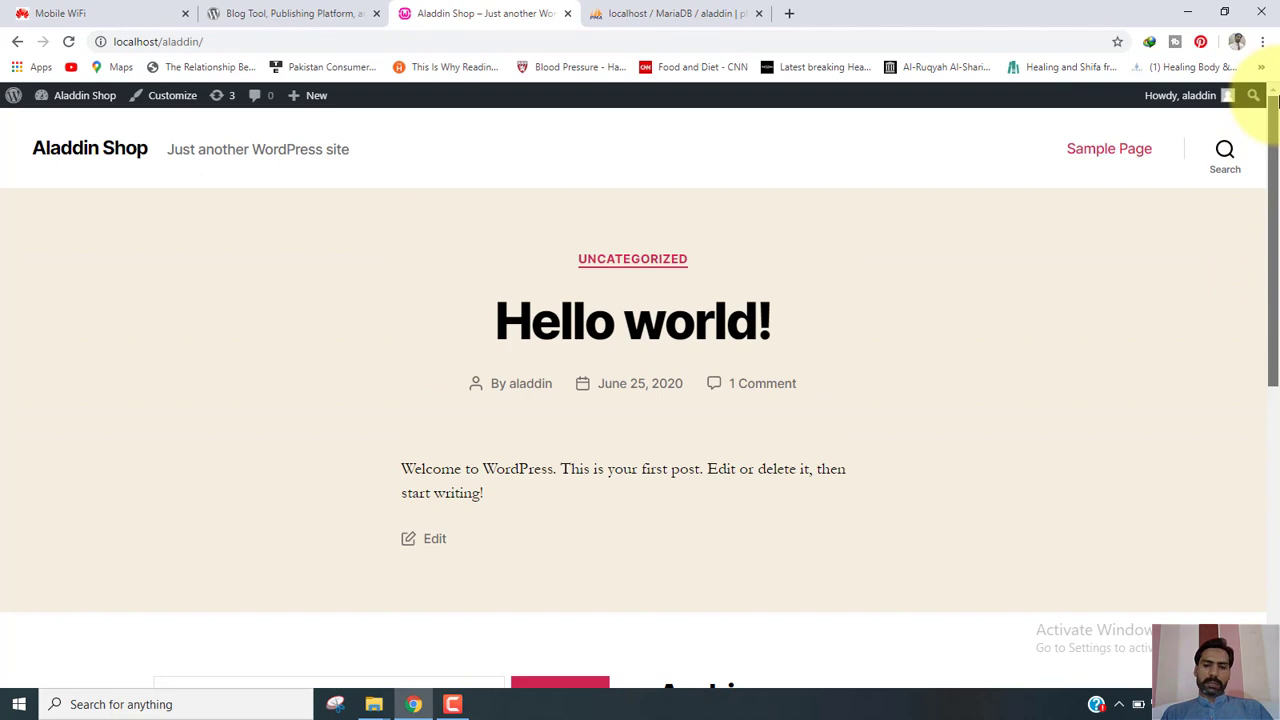
pyautogui.moveTo(1277, 107); pyautogui.dragTo(1246, 94)
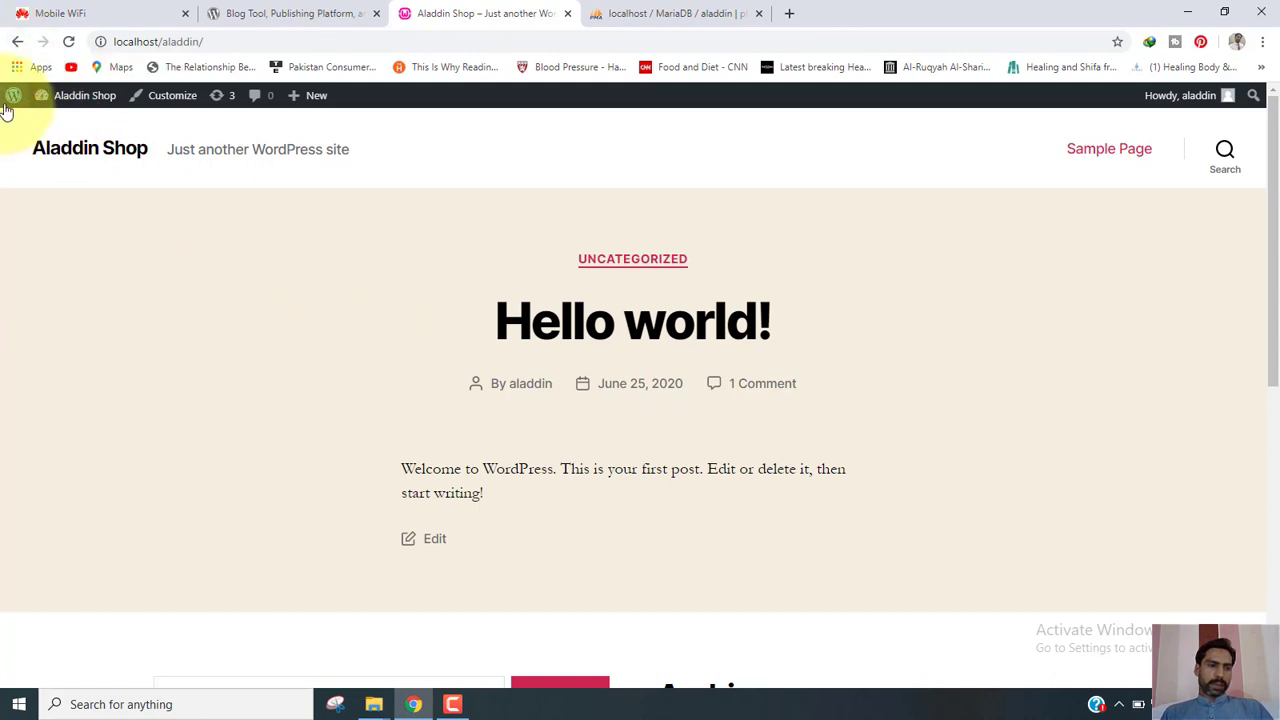
pyautogui.moveTo(14, 100)
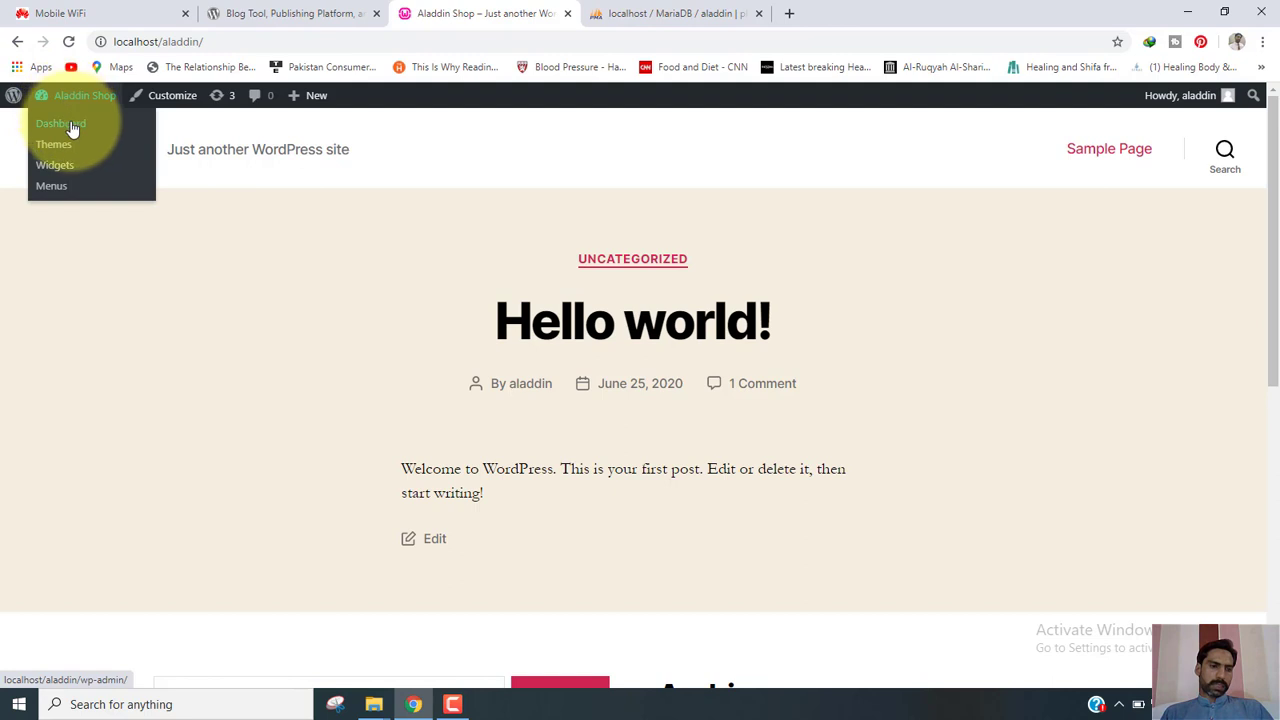
# Return to the Dashboard, log out via the Howdy menu, and close the Log In and phpMyAdmin tabs.
pyautogui.click(70, 125)
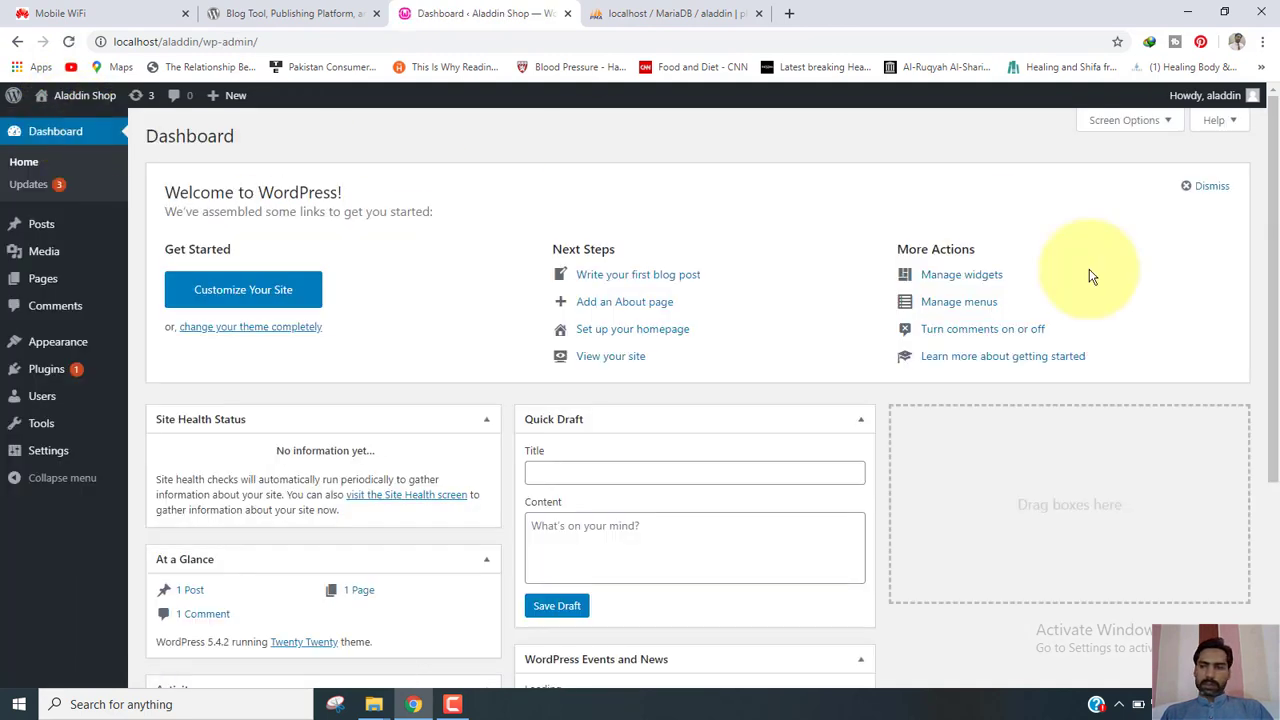
pyautogui.moveTo(1240, 95)
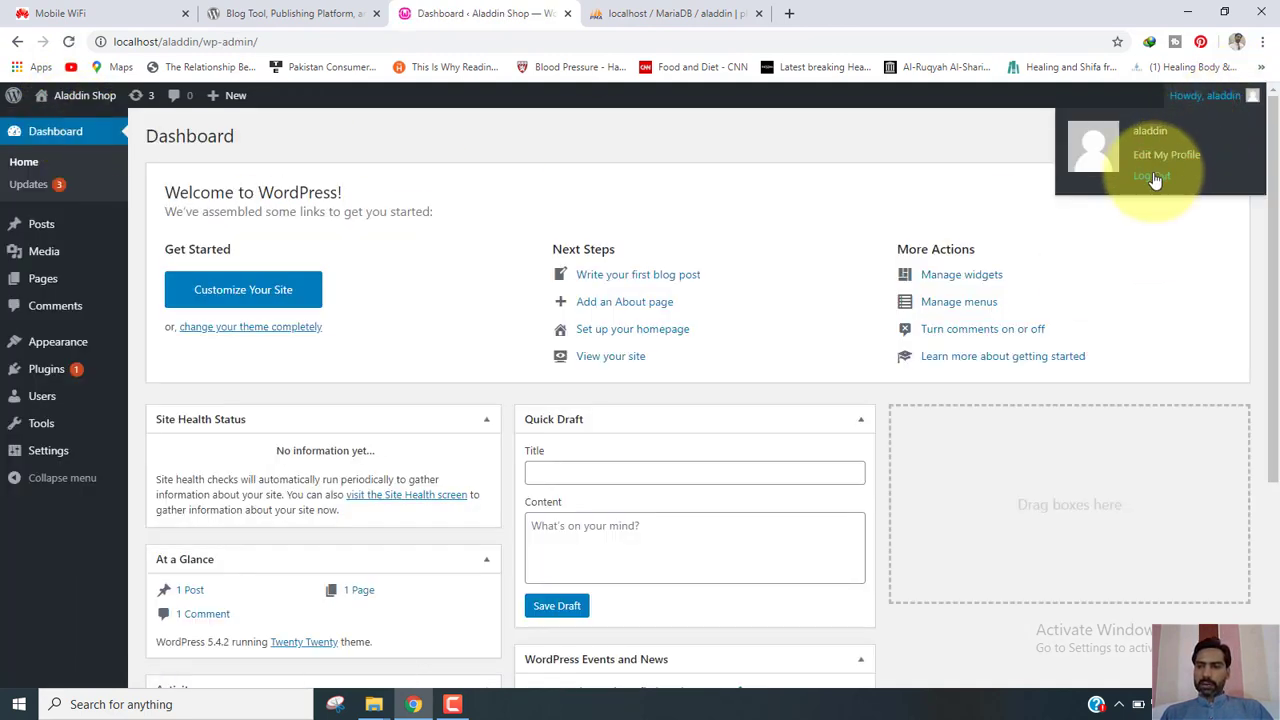
pyautogui.click(1154, 177)
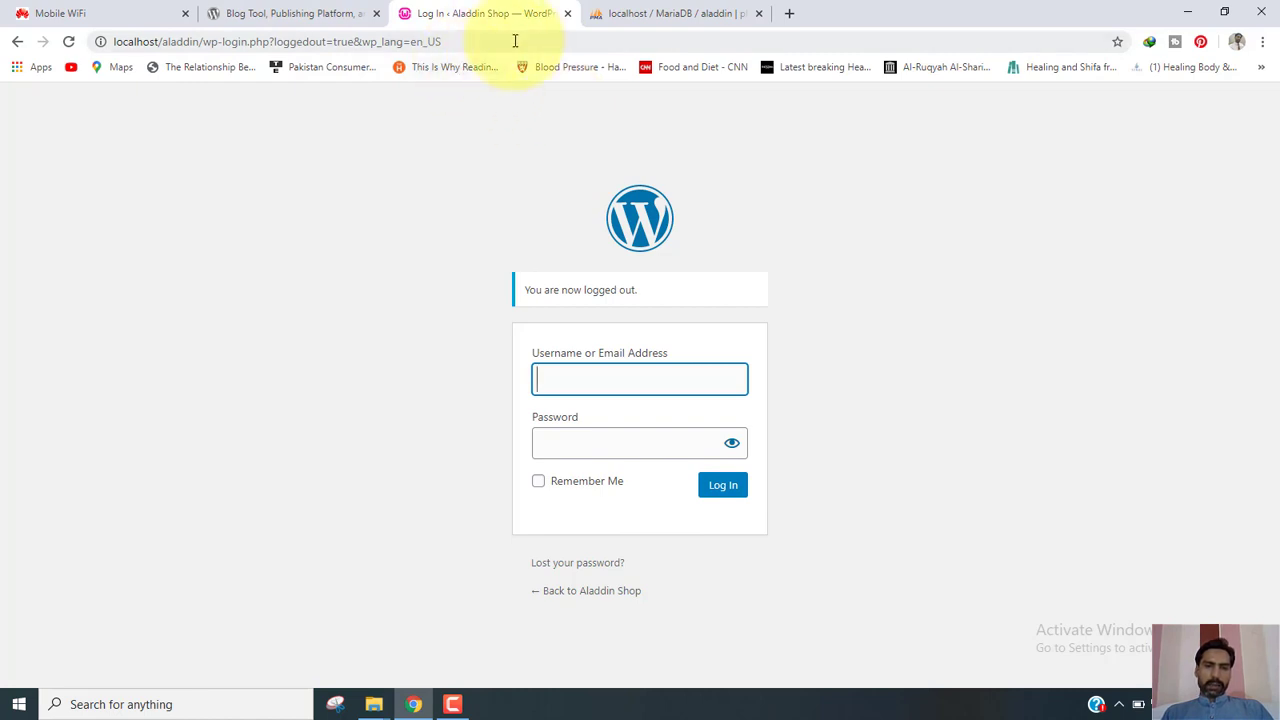
pyautogui.click(568, 14)
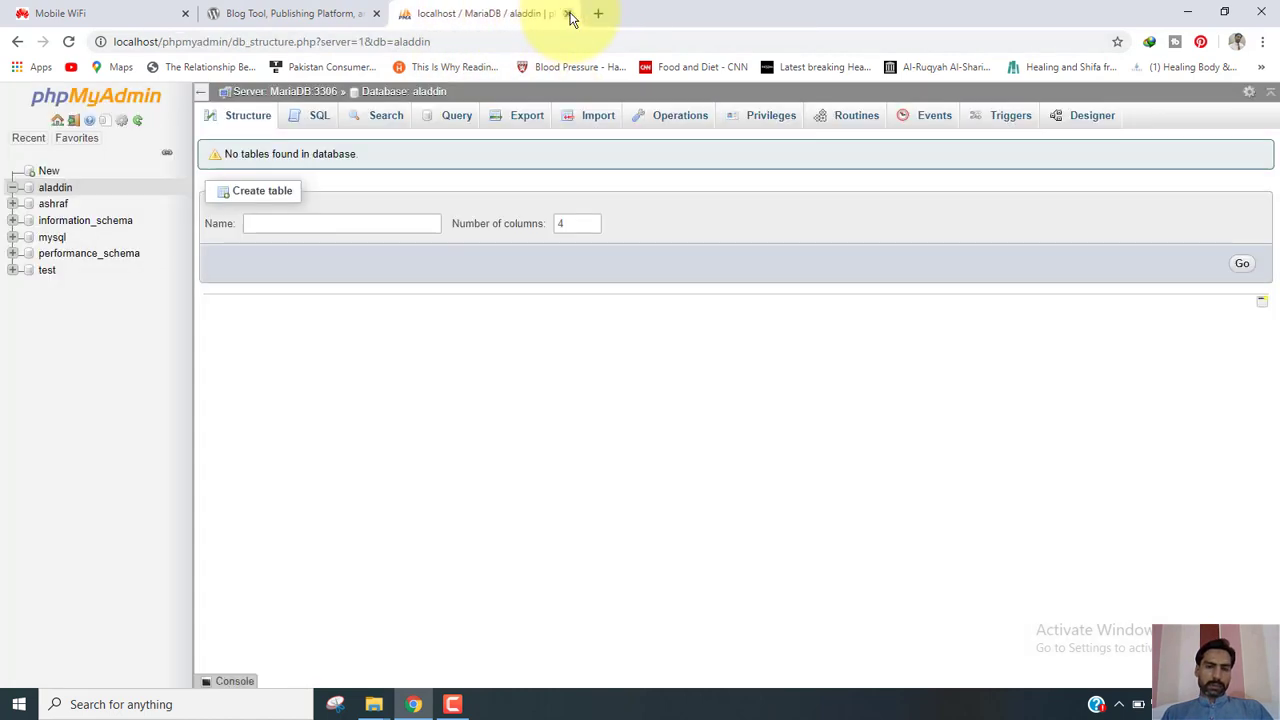
pyautogui.click(568, 14)
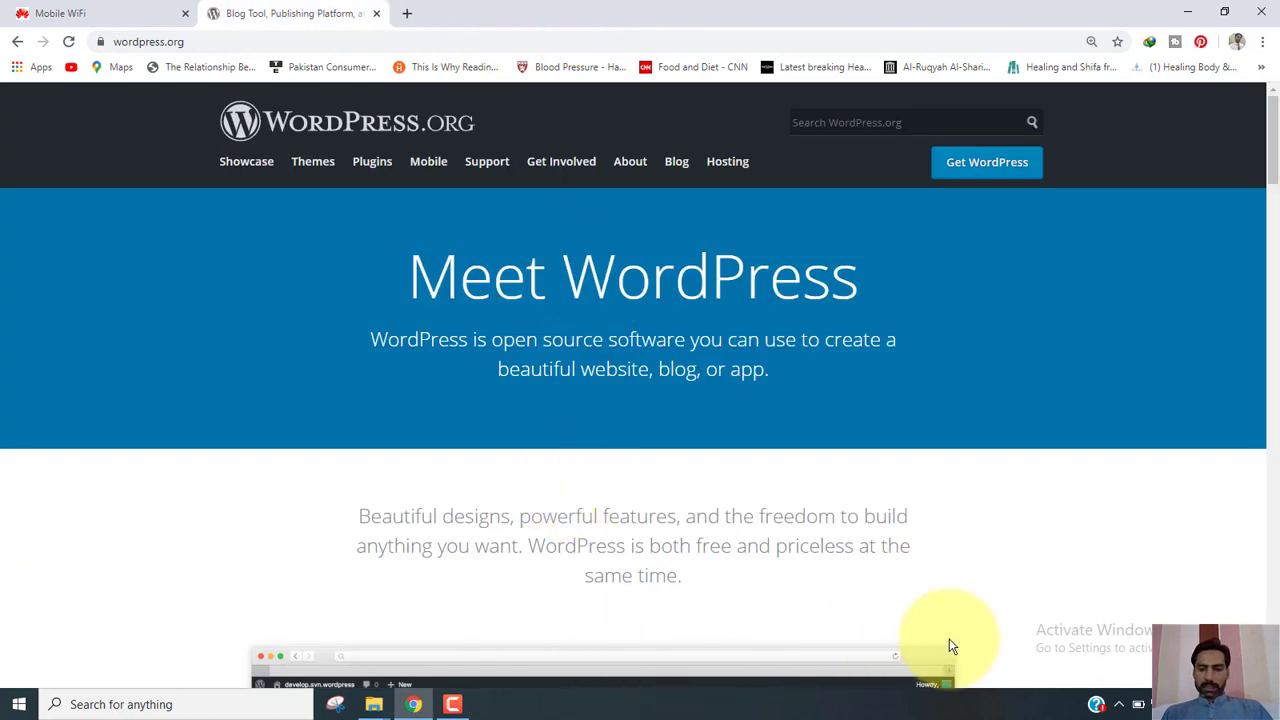
# Open the WampServer localhost homepage in the browser from the tray icon's Localhost entry.
pyautogui.click(1120, 705)
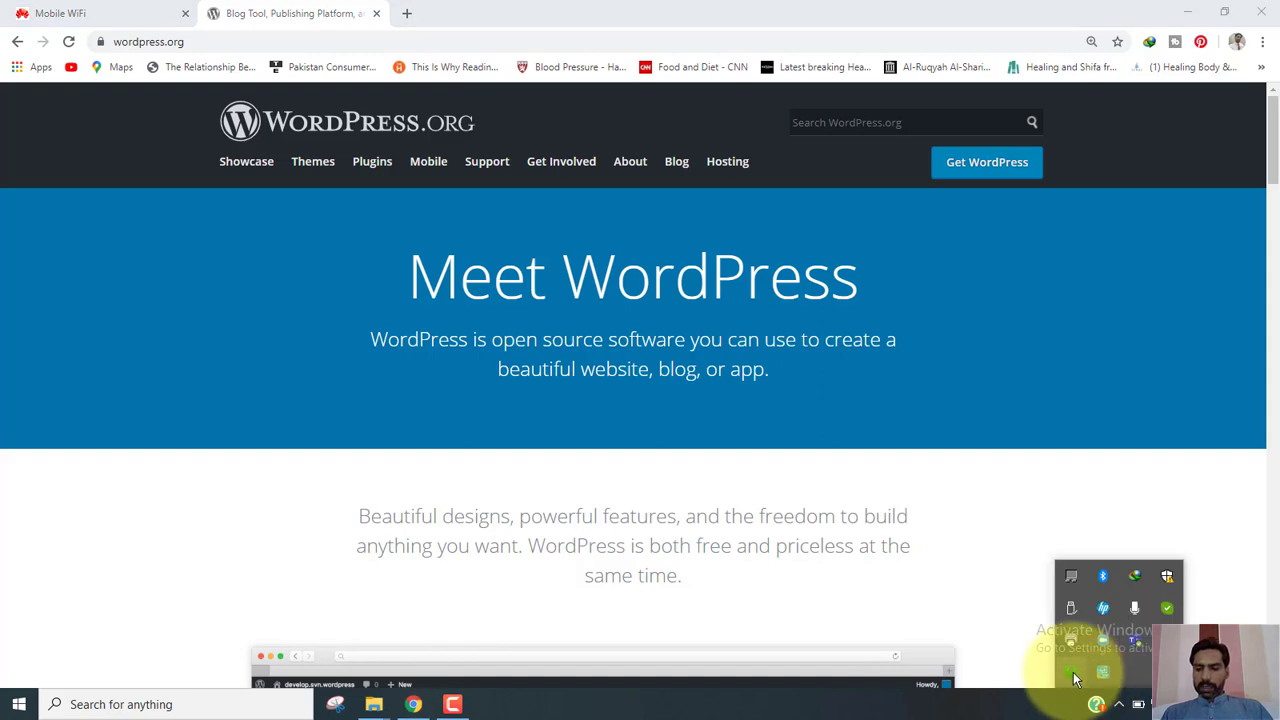
pyautogui.click(1070, 676)
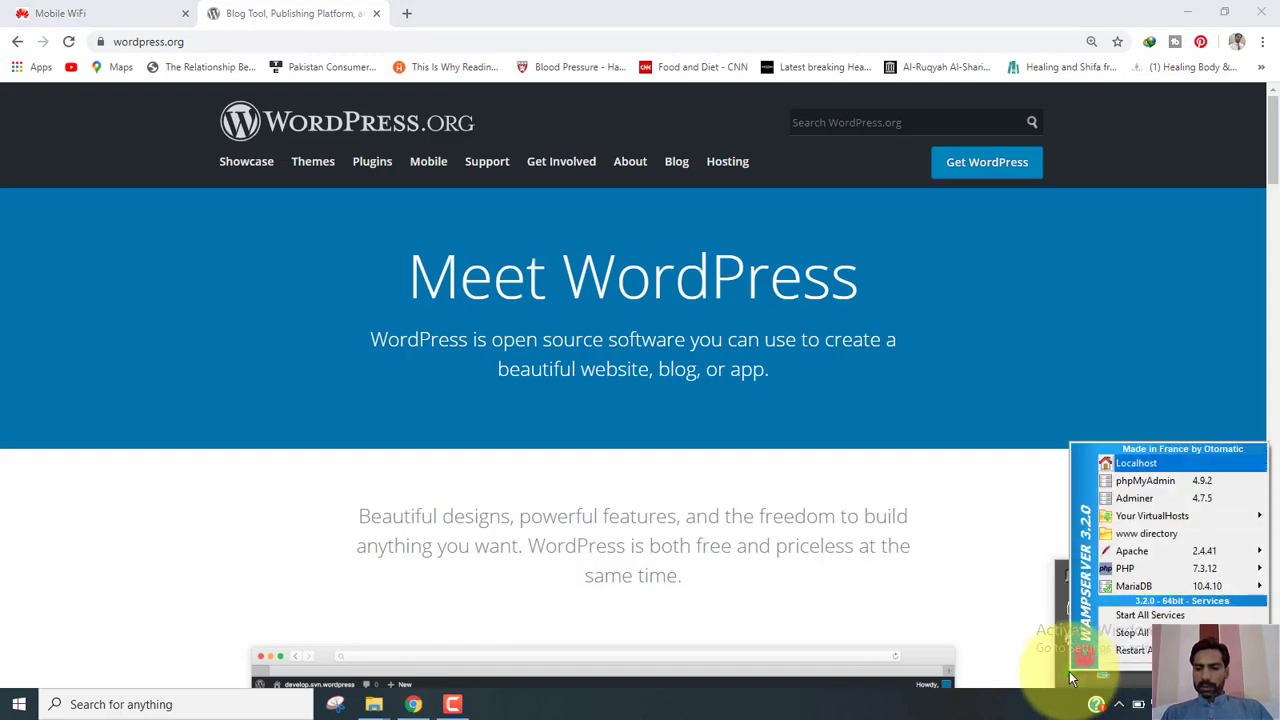
pyautogui.press('Return')
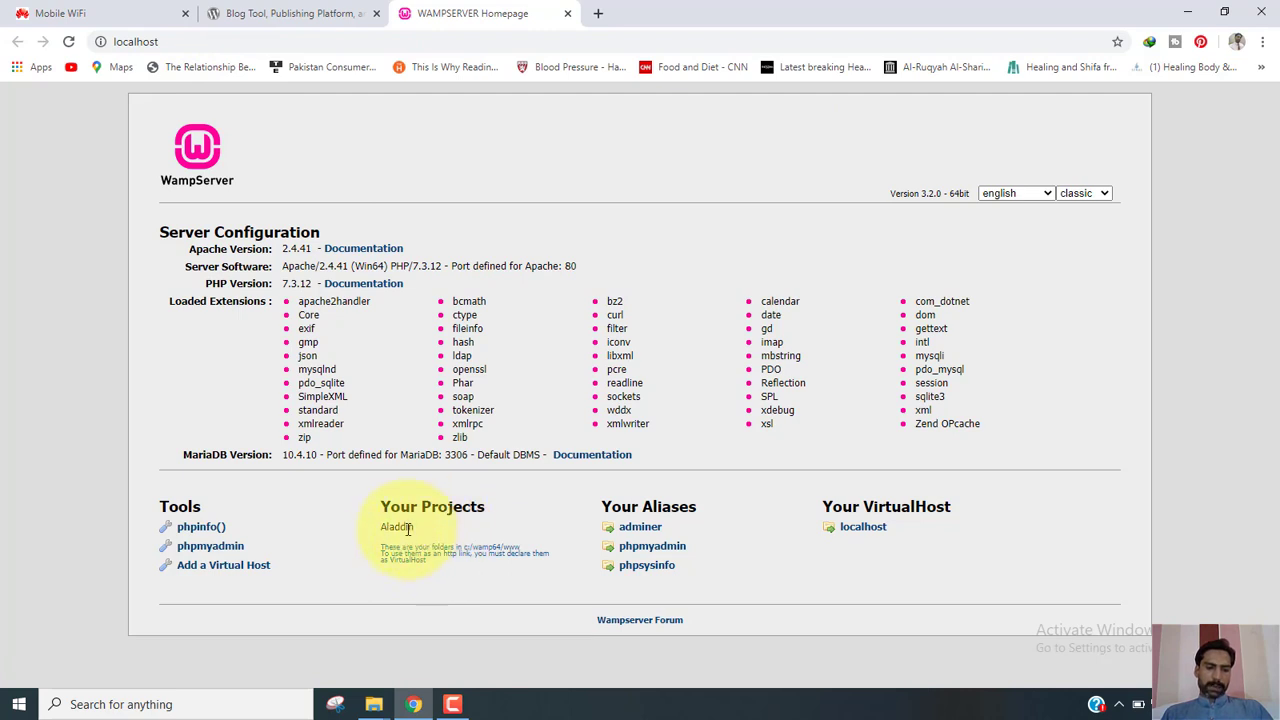
pyautogui.click(175, 42)
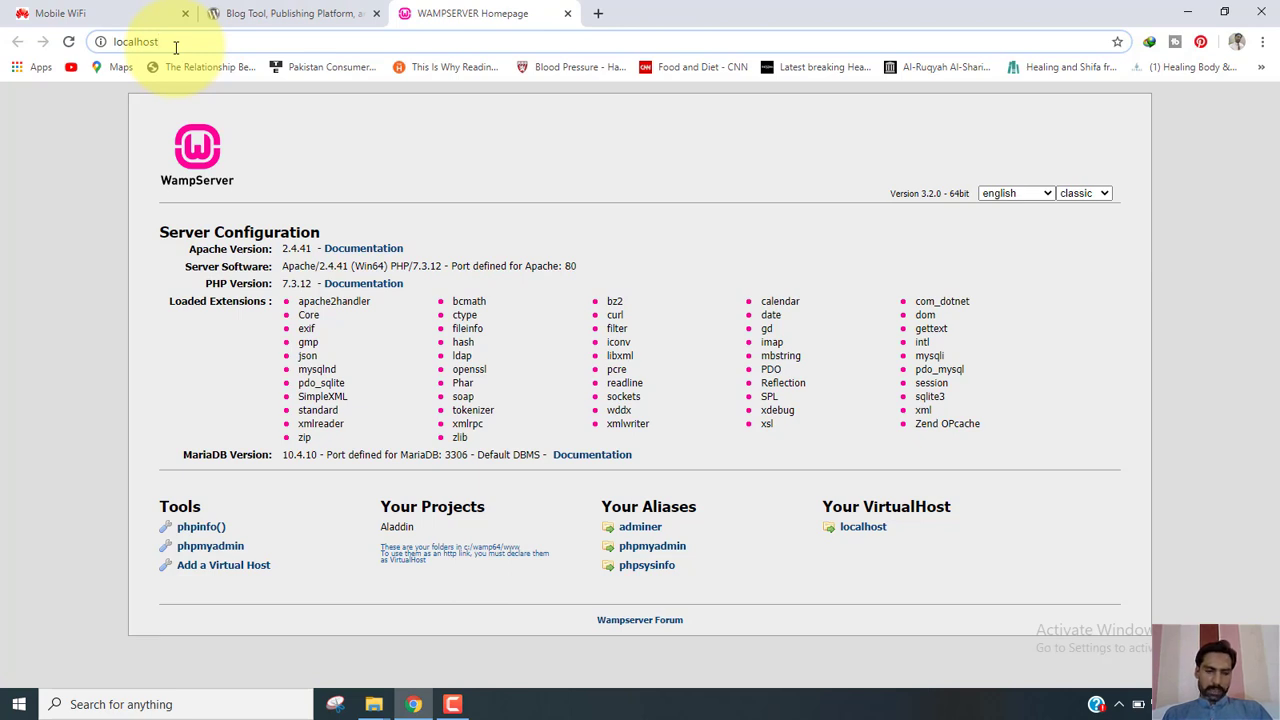
# Go to localhost/aladdin to load the Aladdin Shop front page.
pyautogui.write('/')
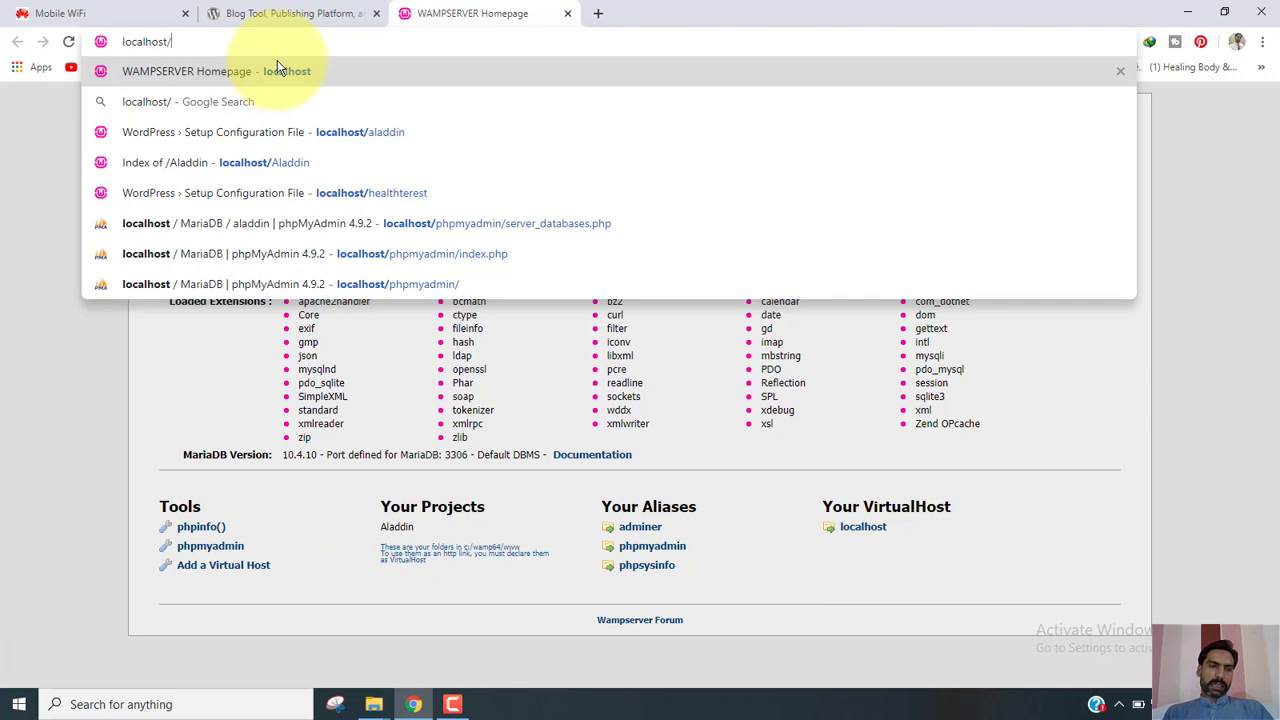
pyautogui.write('al')
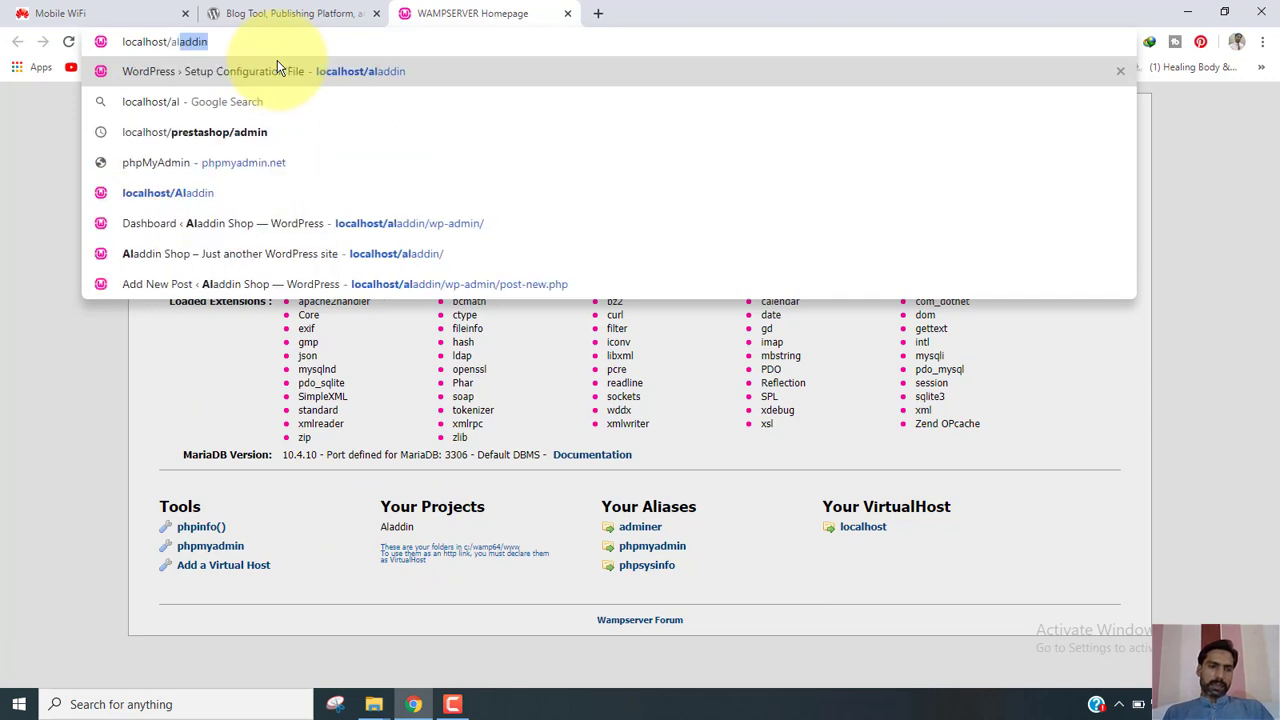
pyautogui.press('Return')
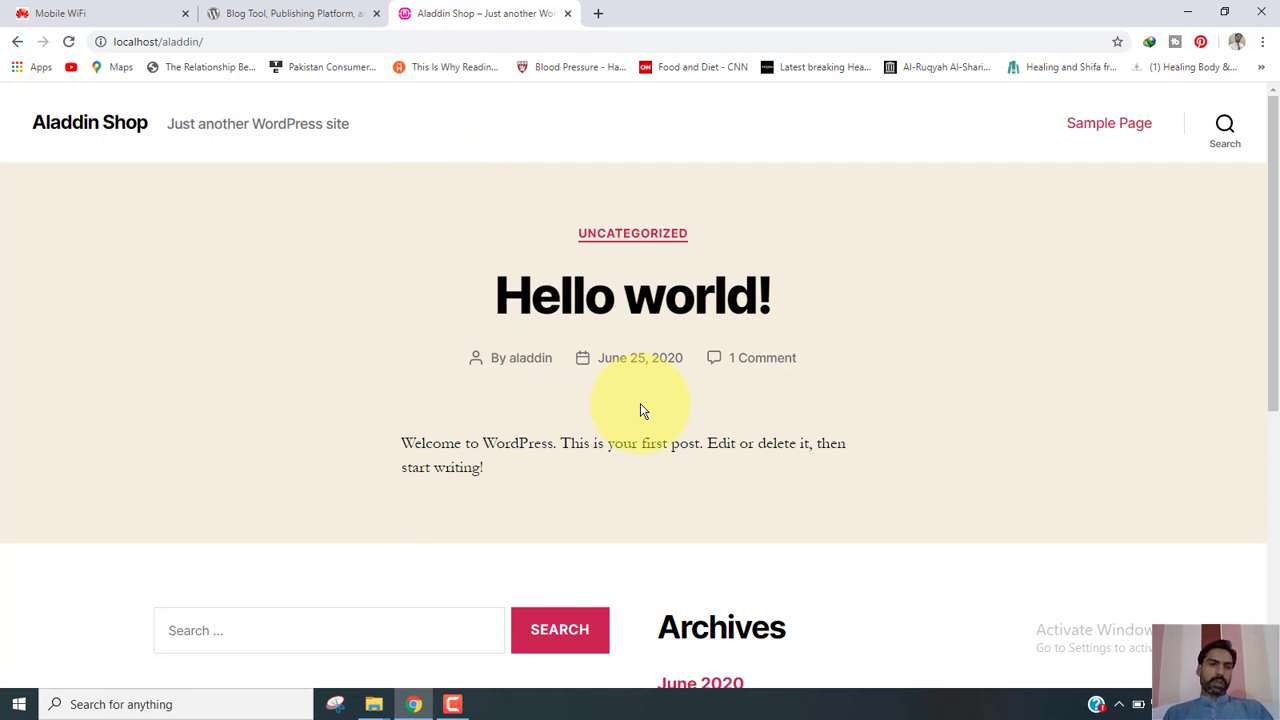
# Go to localhost/aladdin/wp-admin to reach the Aladdin Shop login page.
pyautogui.click(205, 40)
pyautogui.click(205, 40)
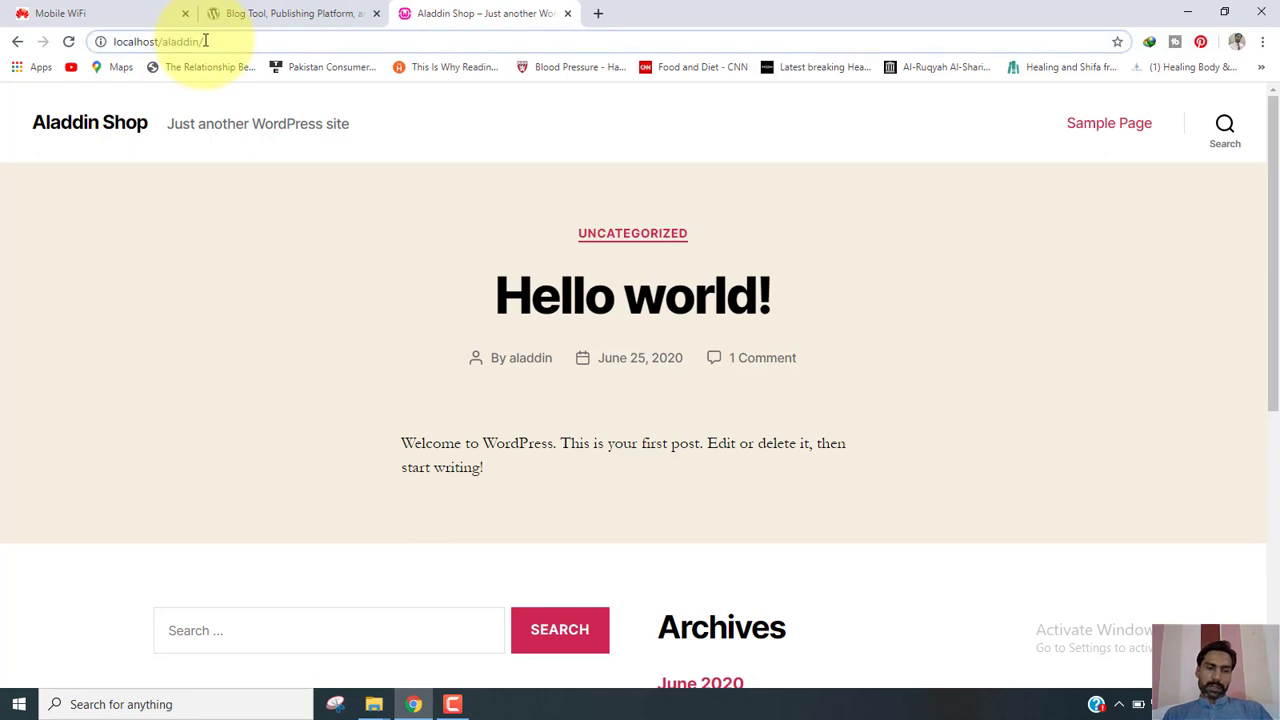
pyautogui.write('w')
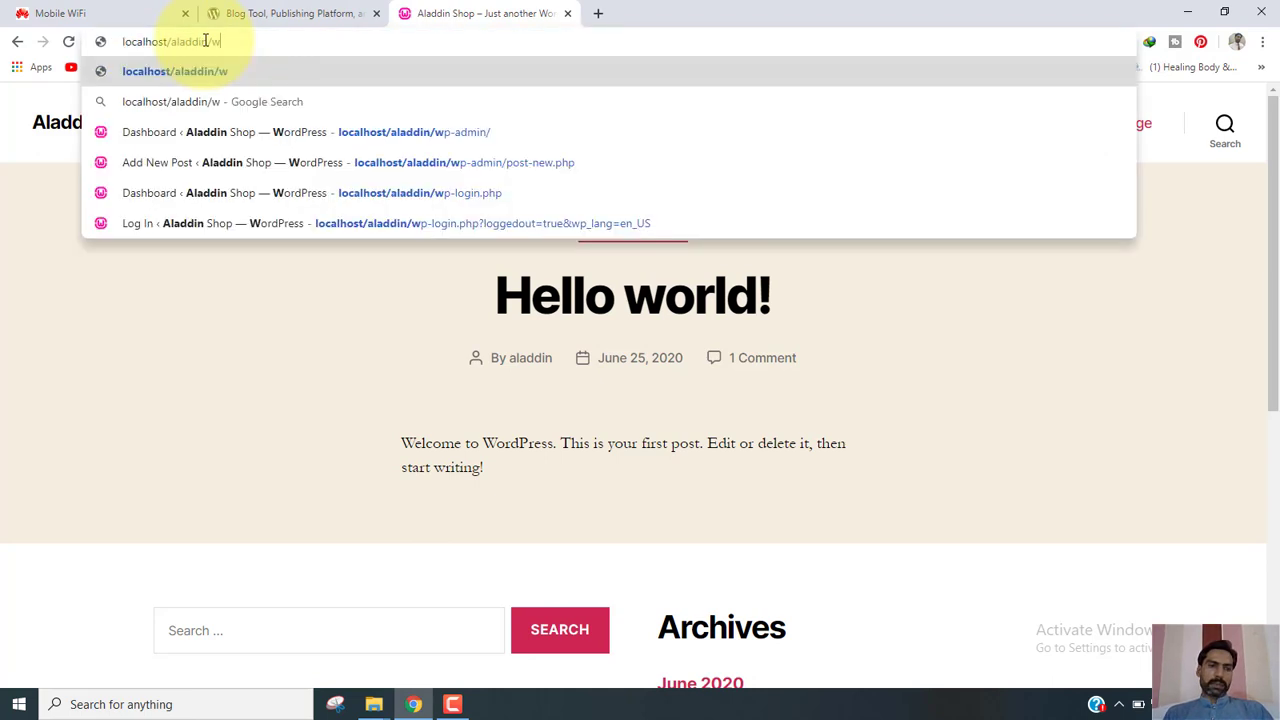
pyautogui.write('p')
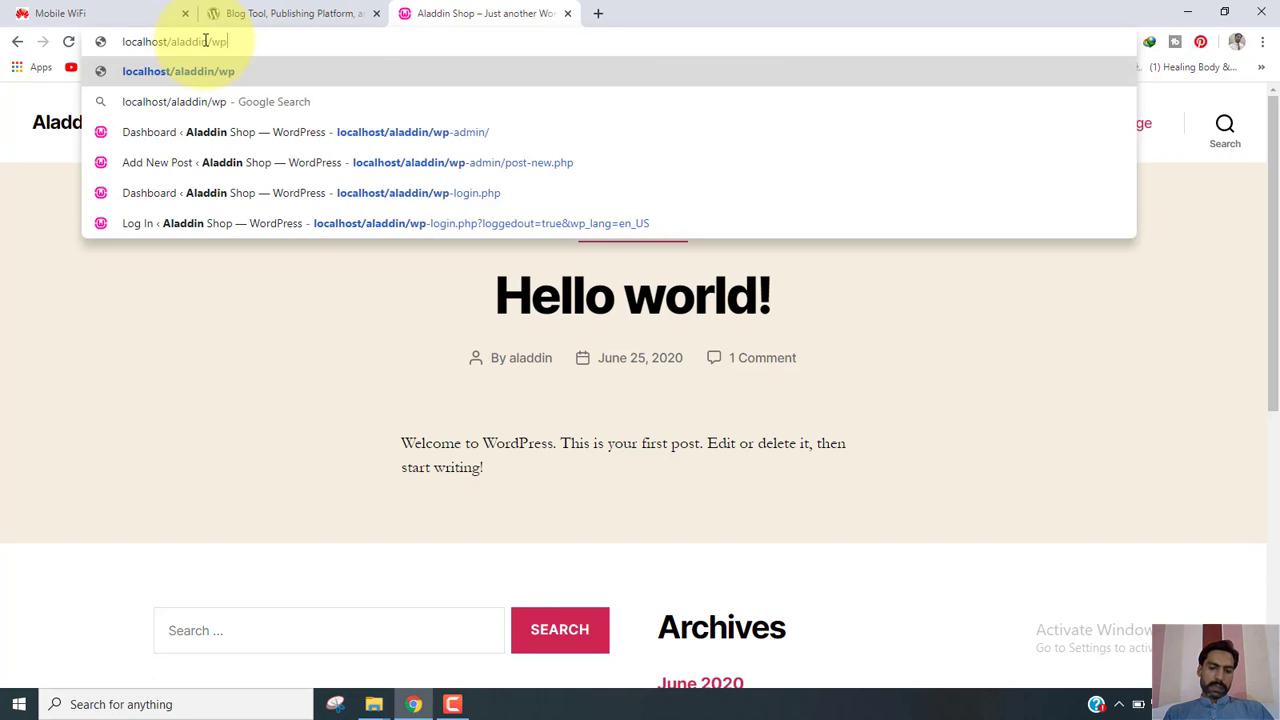
pyautogui.write('-')
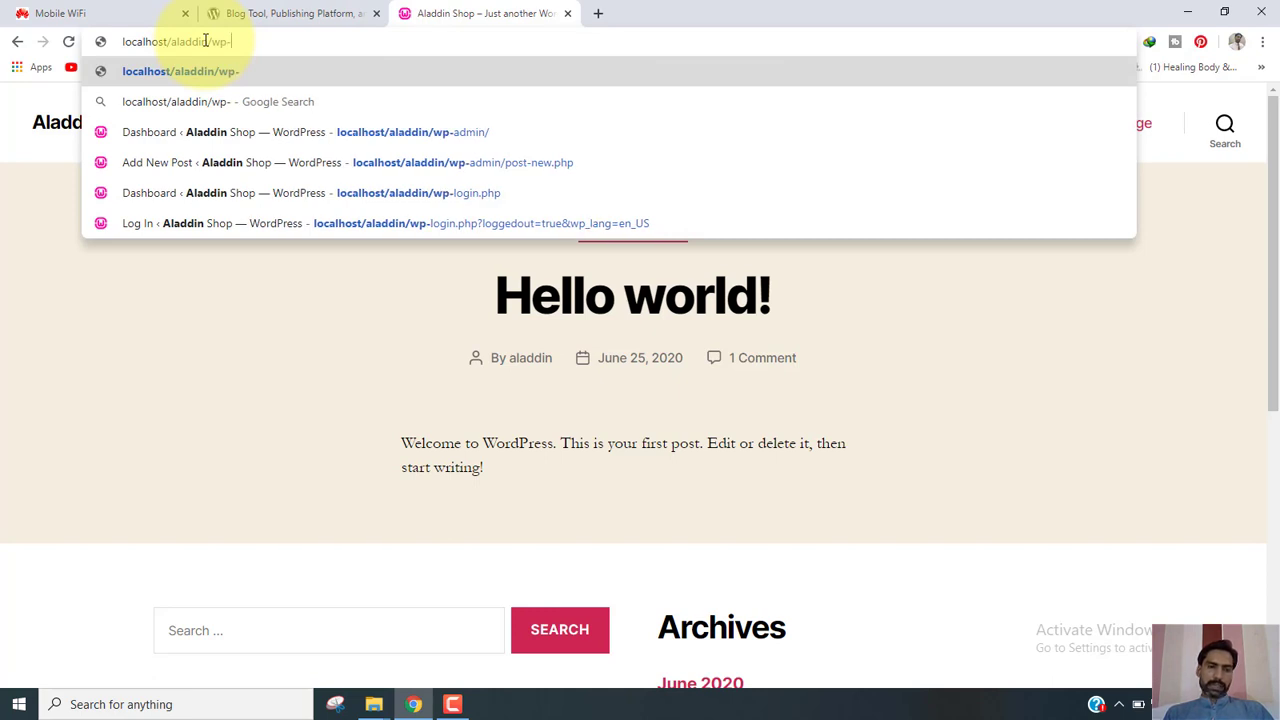
pyautogui.write('admin')
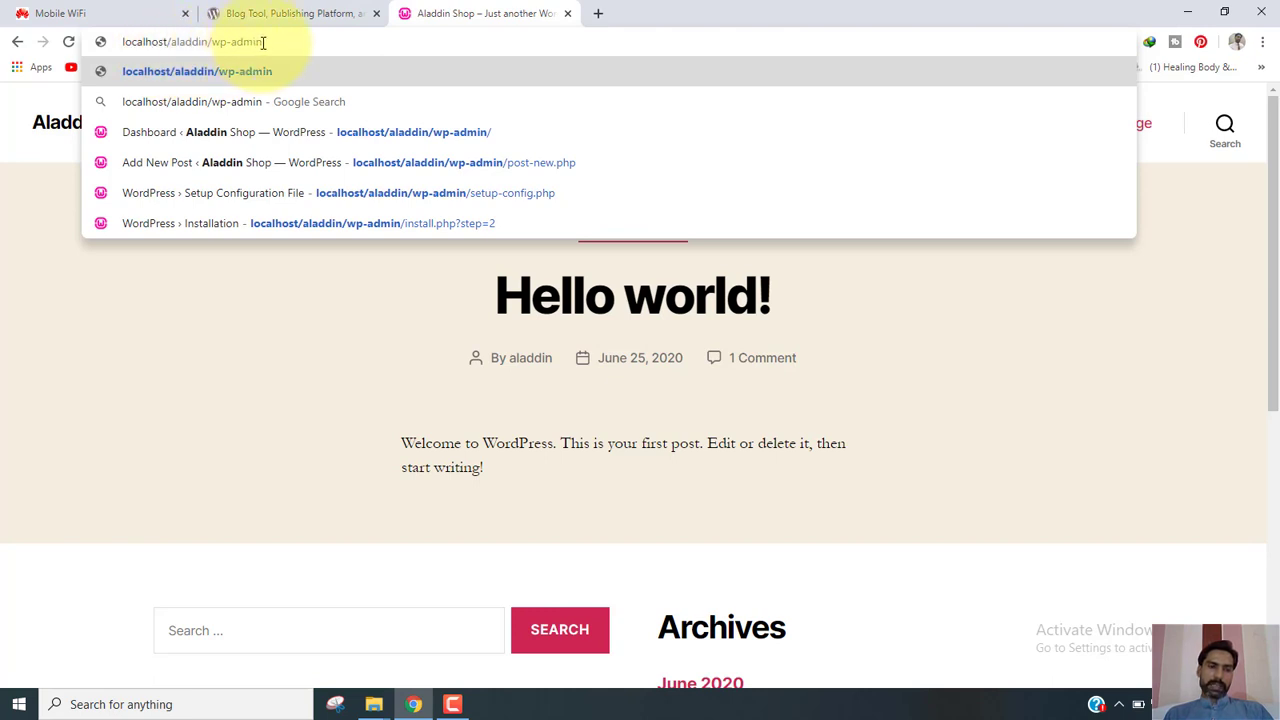
pyautogui.press('Return')
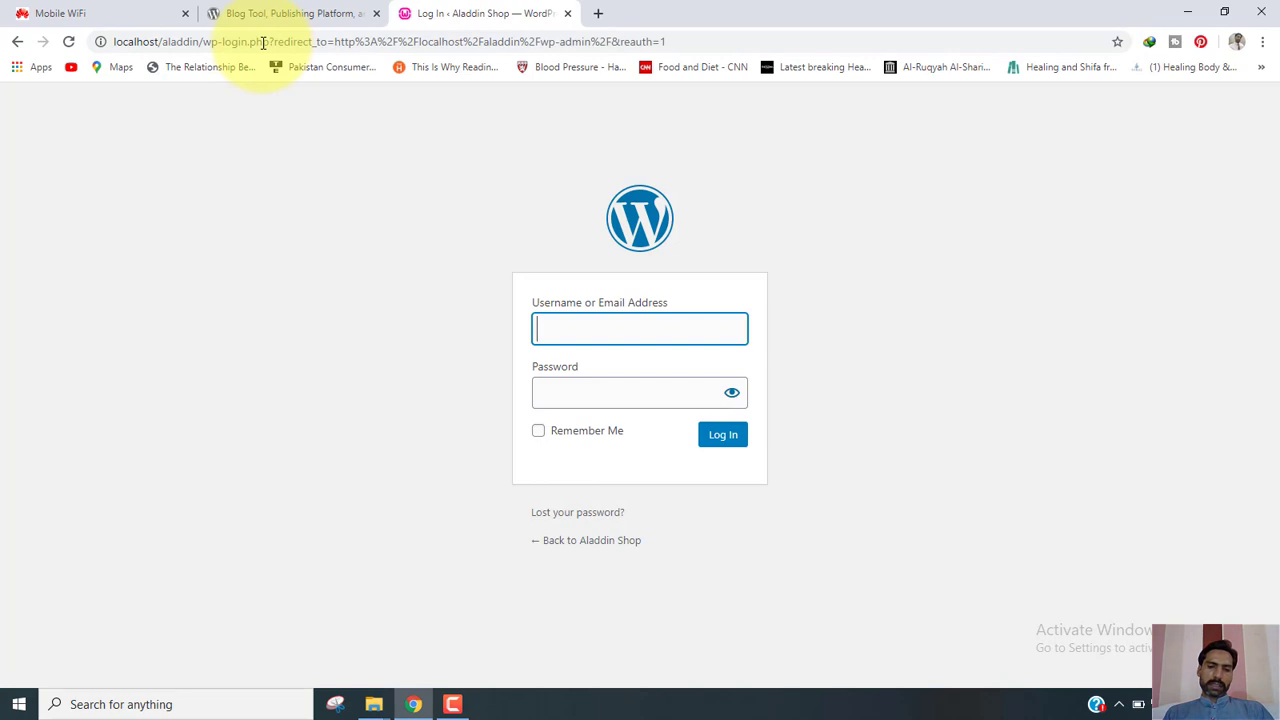
# Log in with the admin username and password, resubmitting after the first password is rejected.
pyautogui.write('aldd')
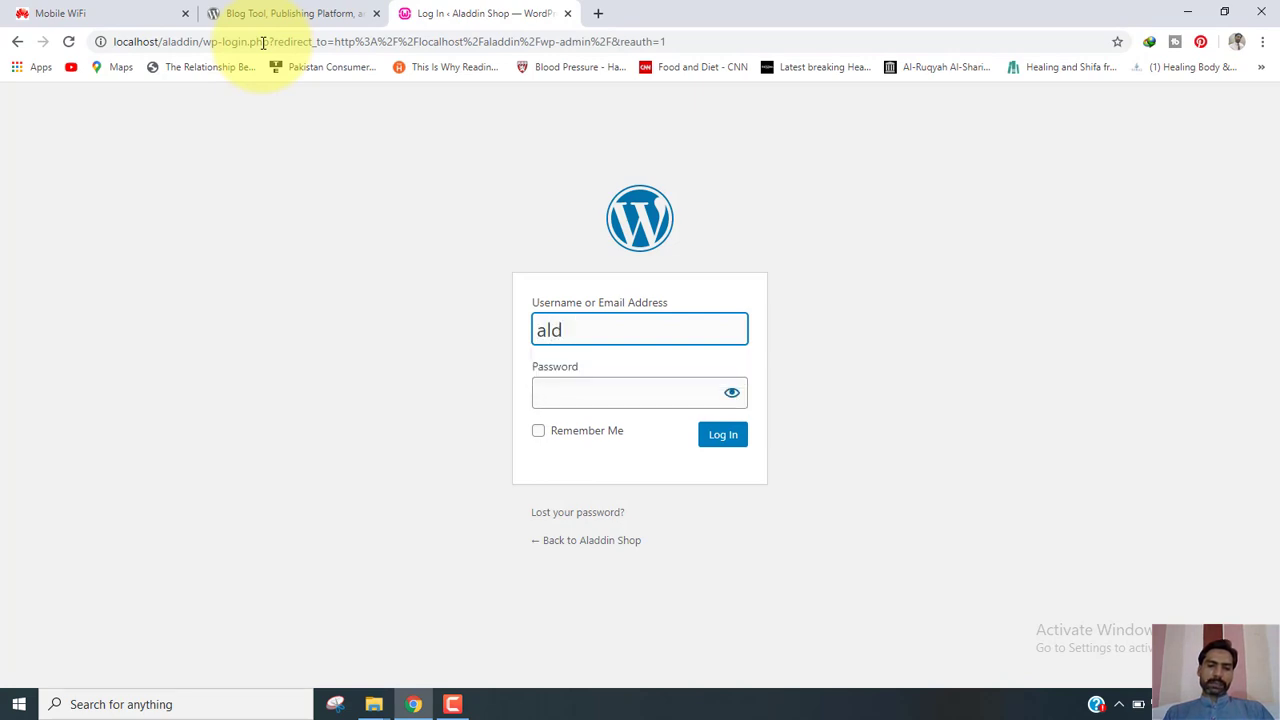
pyautogui.press('BackSpace')
pyautogui.write('addin')
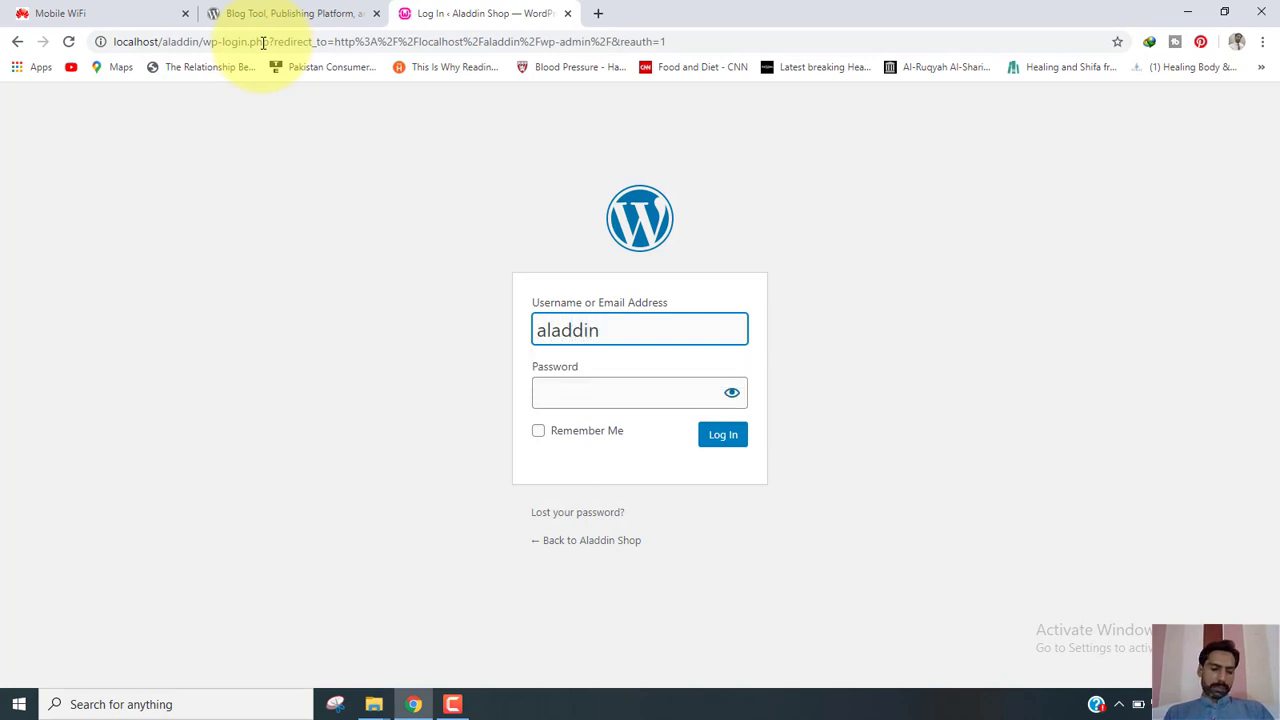
pyautogui.press('Tab')
pyautogui.write('al')
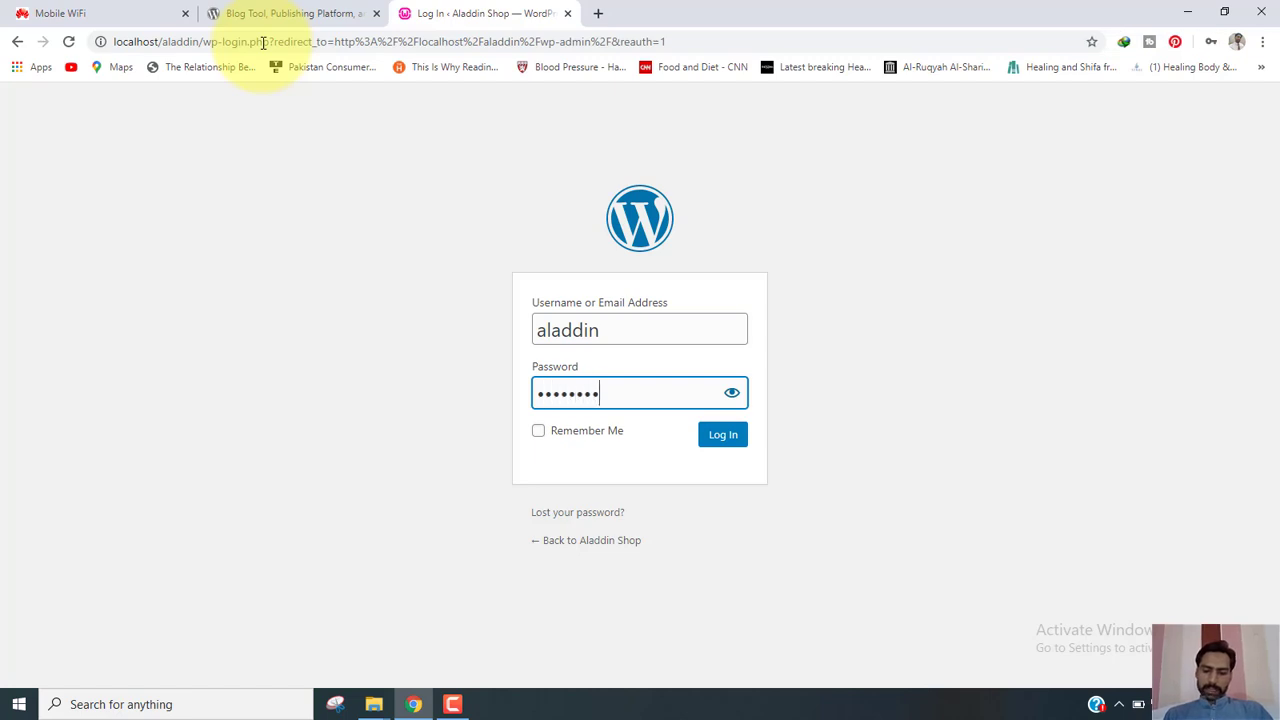
pyautogui.press('Return')
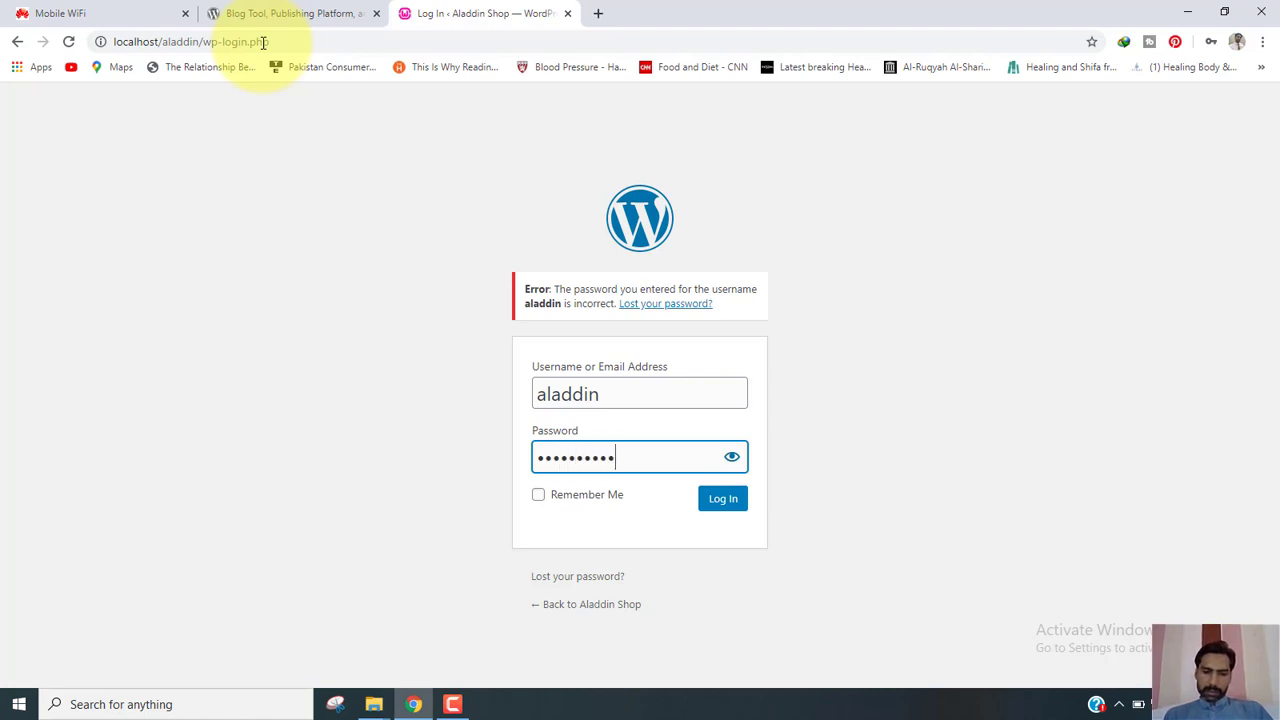
pyautogui.press('Return')
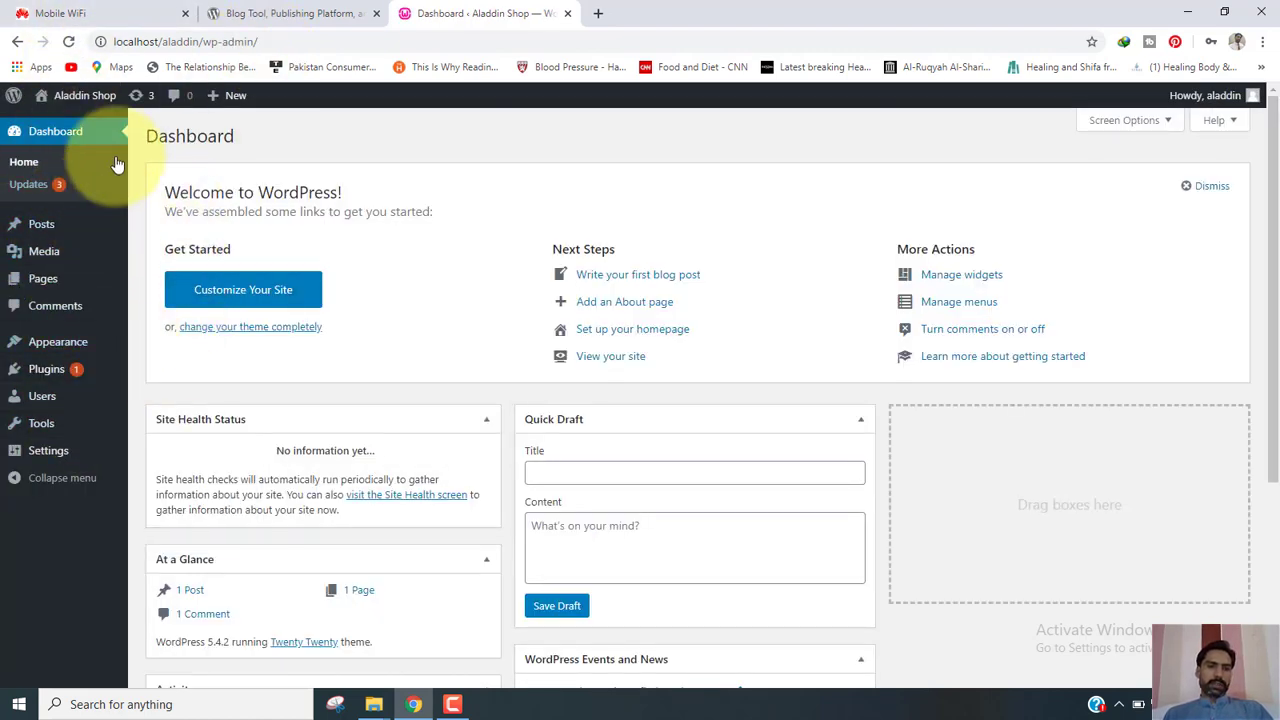
pyautogui.moveTo(78, 96)
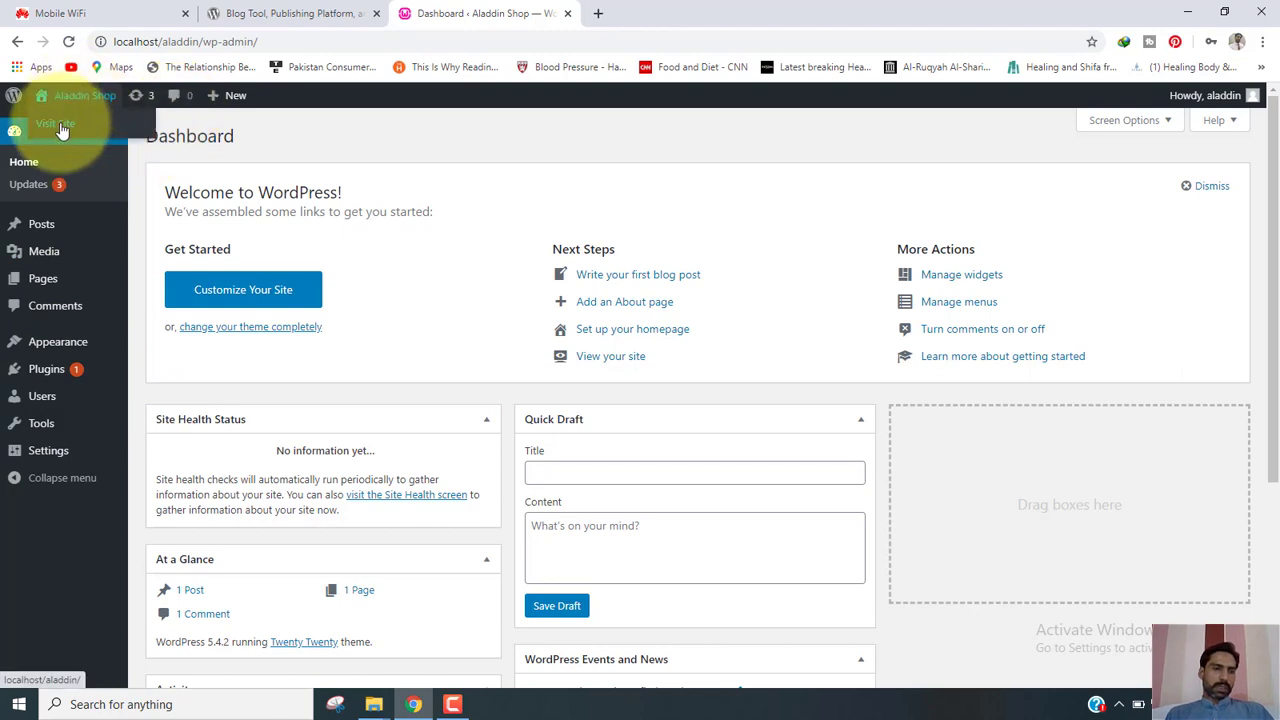
pyautogui.click(60, 128)
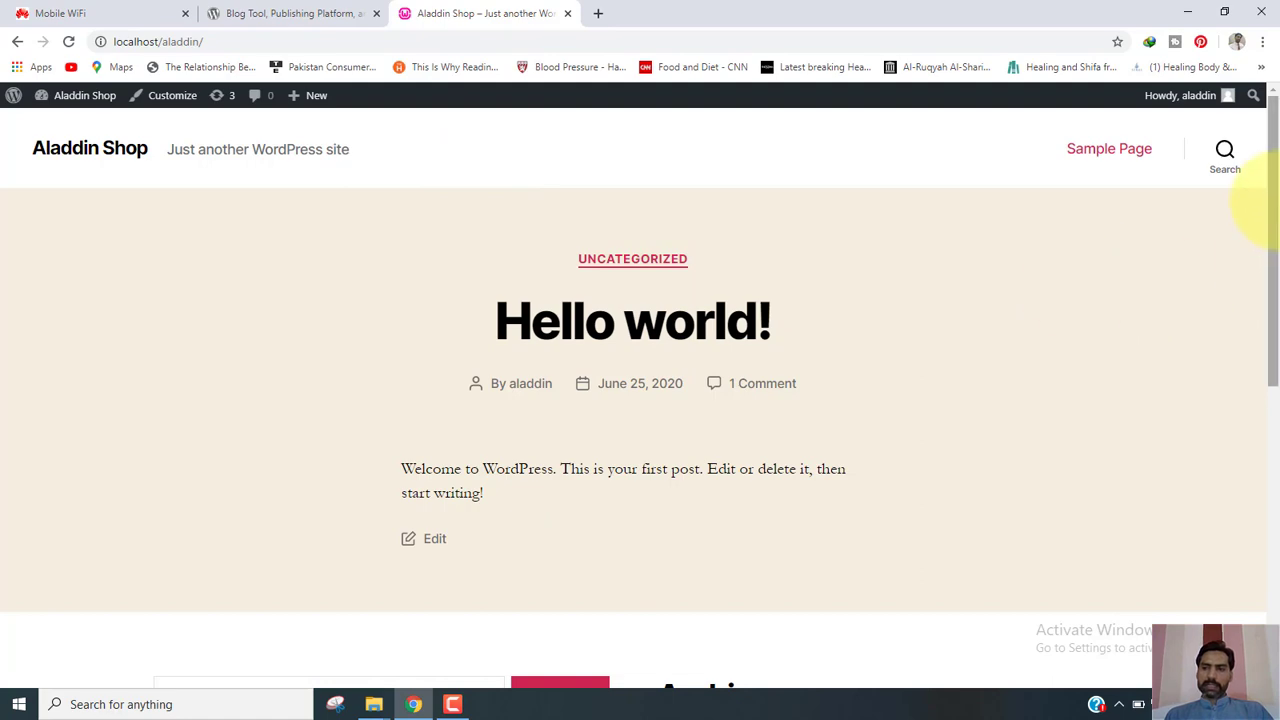
pyautogui.moveTo(1275, 216); pyautogui.dragTo(1240, 40)
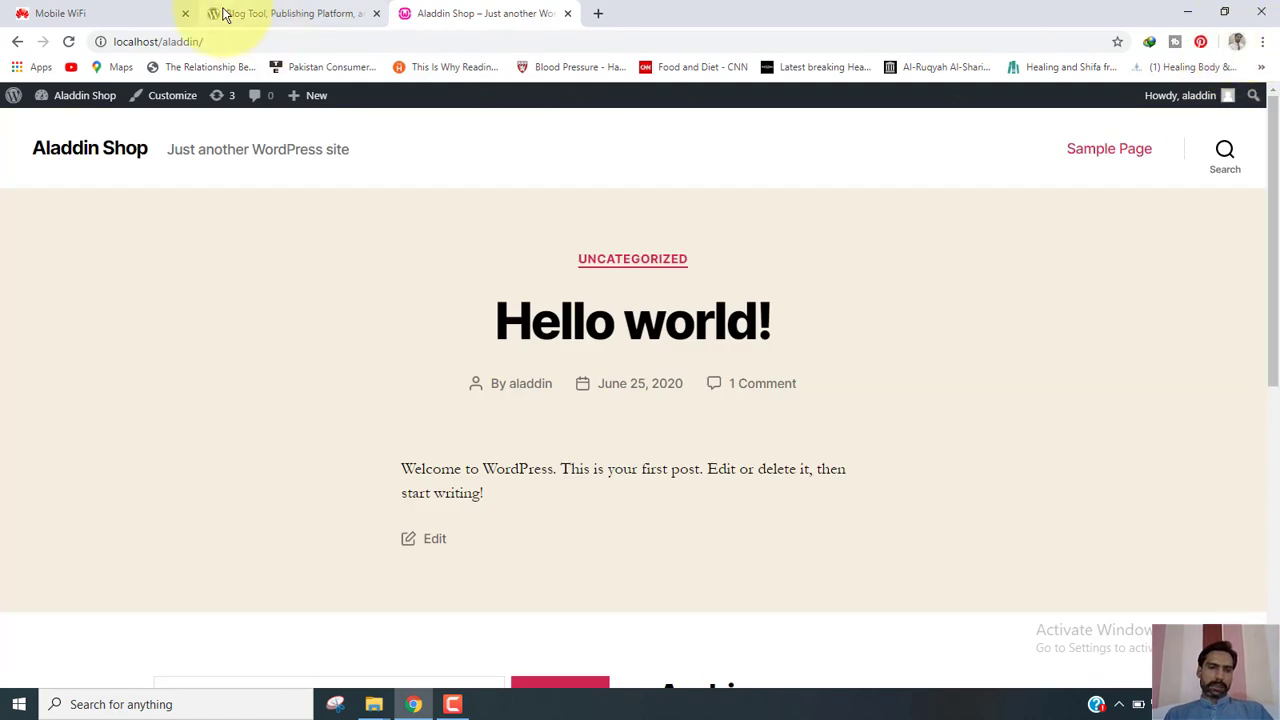
pyautogui.moveTo(50, 97)
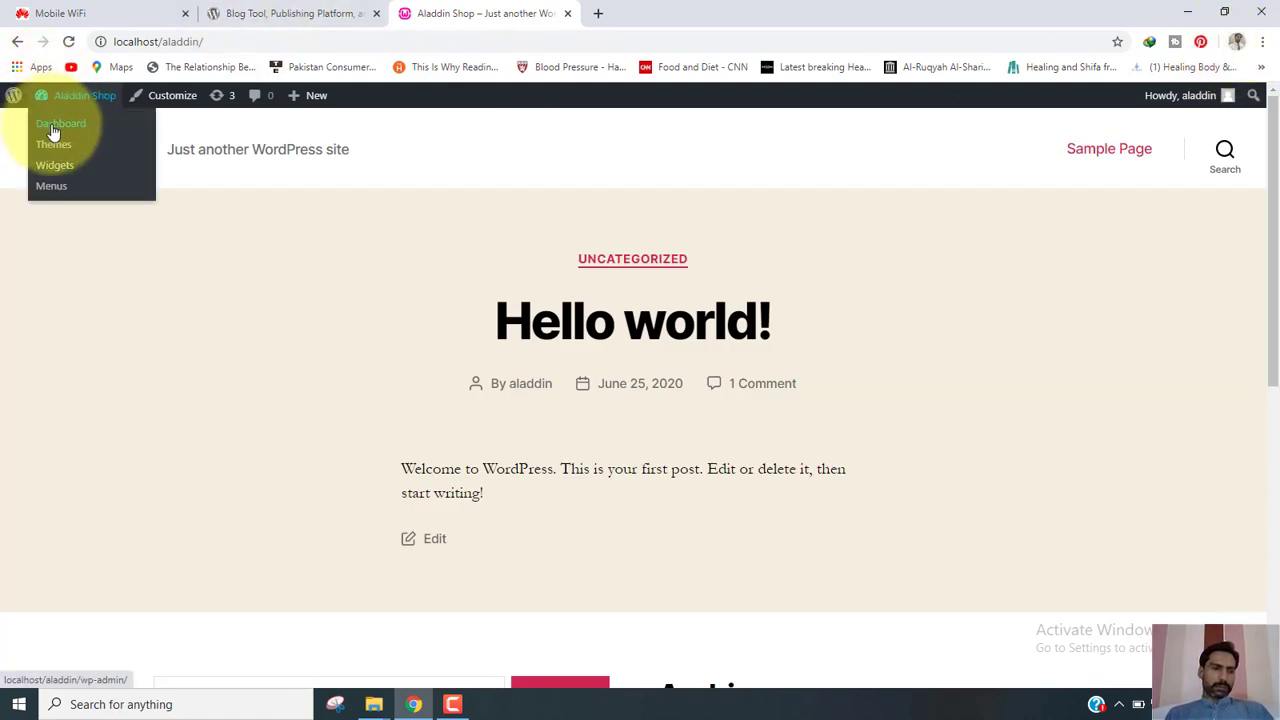
pyautogui.click(54, 130)
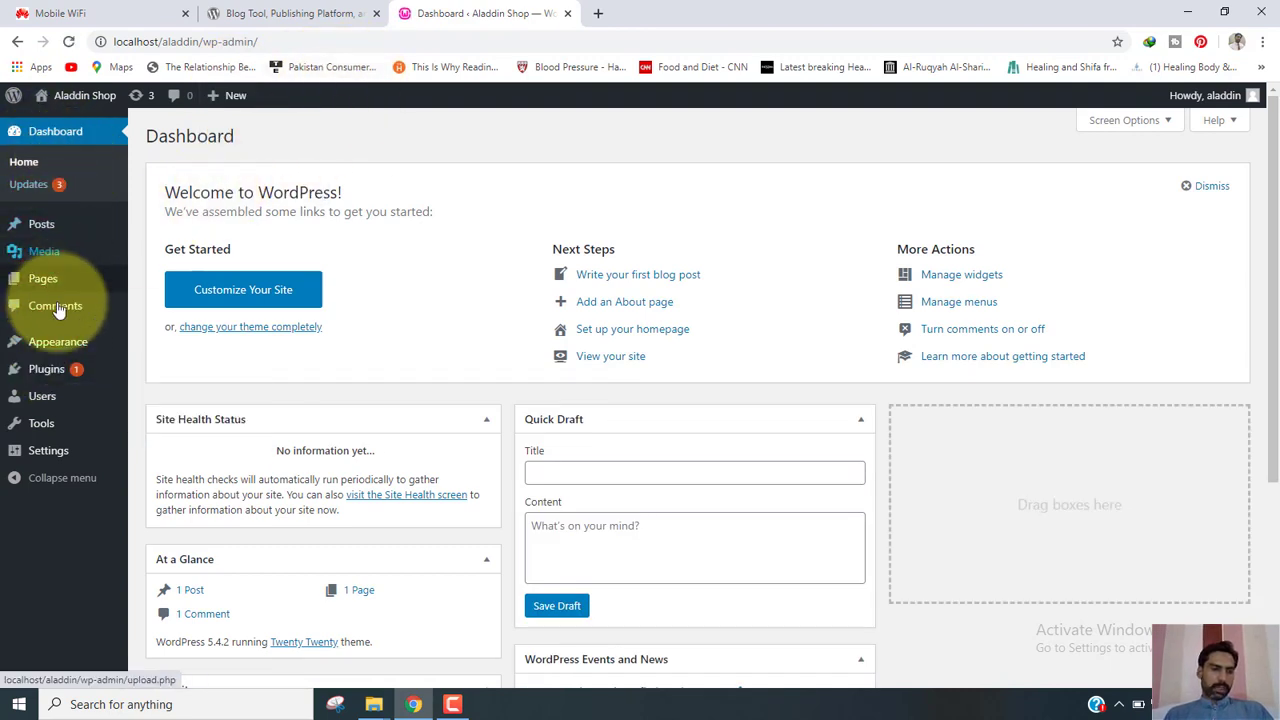
pyautogui.moveTo(64, 352)
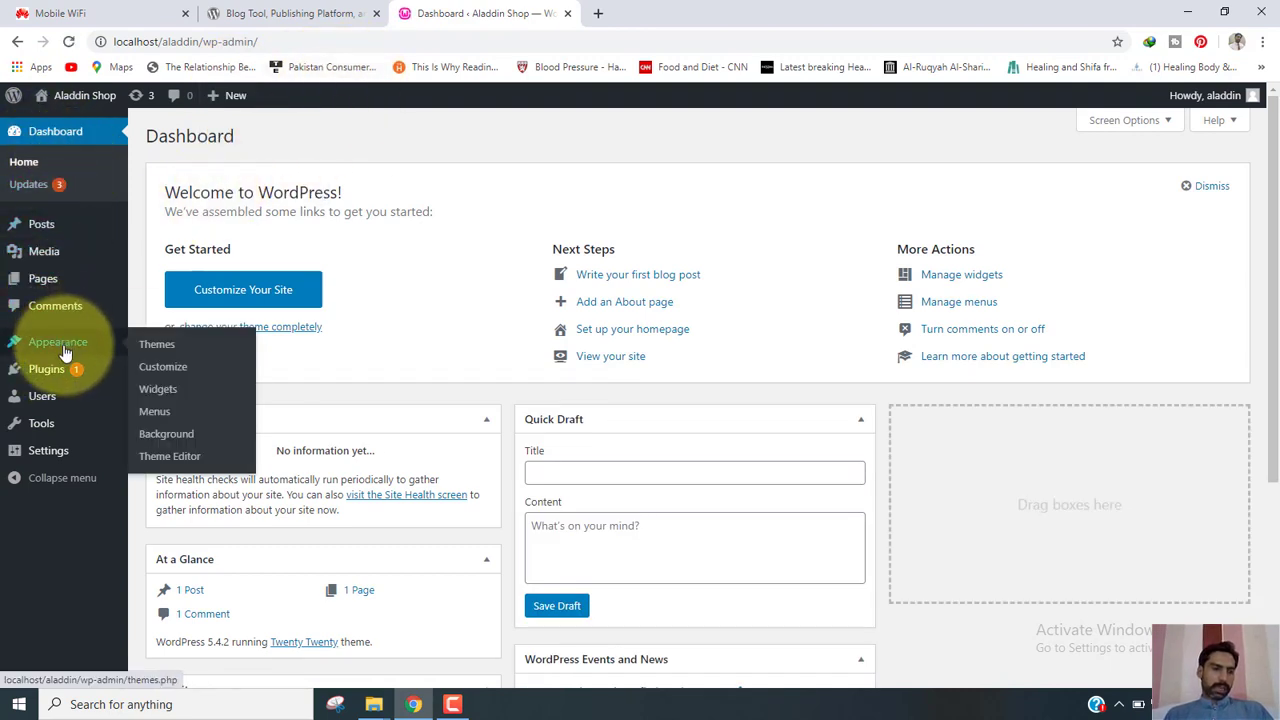
# View Appearance > Themes and look over Twenty Twenty, Twenty Nineteen and Twenty Seventeen.
pyautogui.click(164, 350)
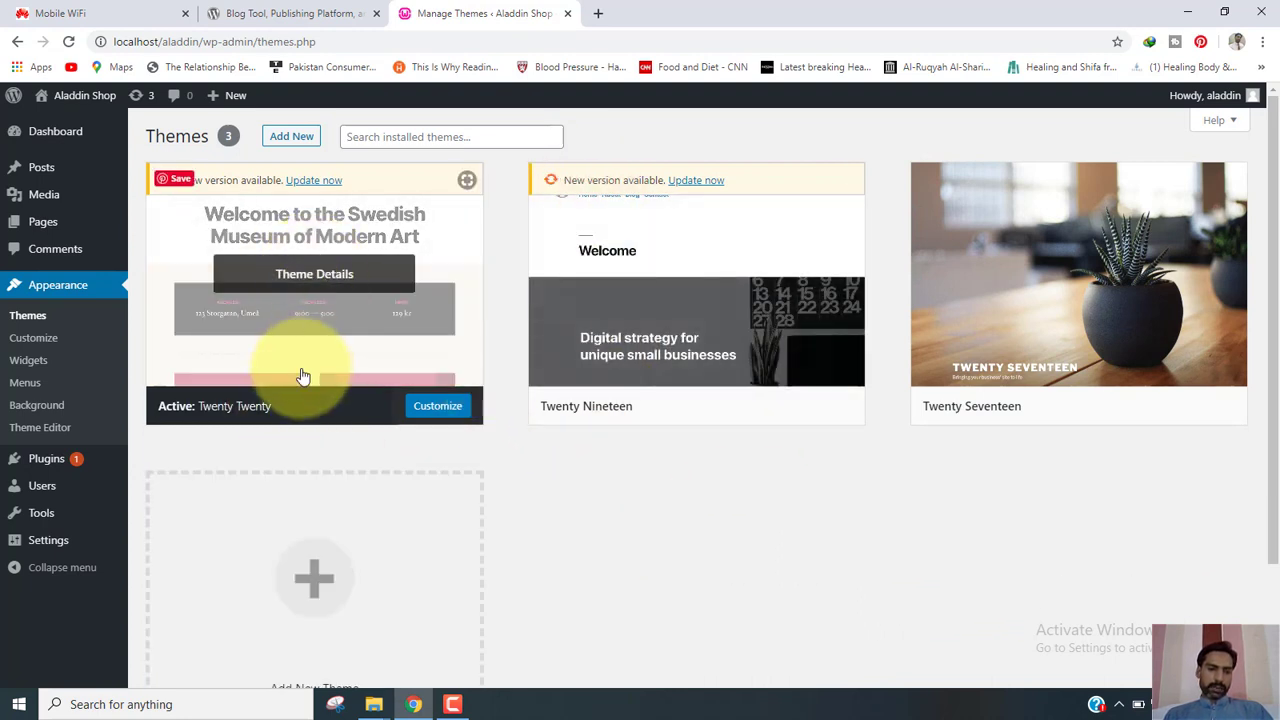
pyautogui.moveTo(367, 338)
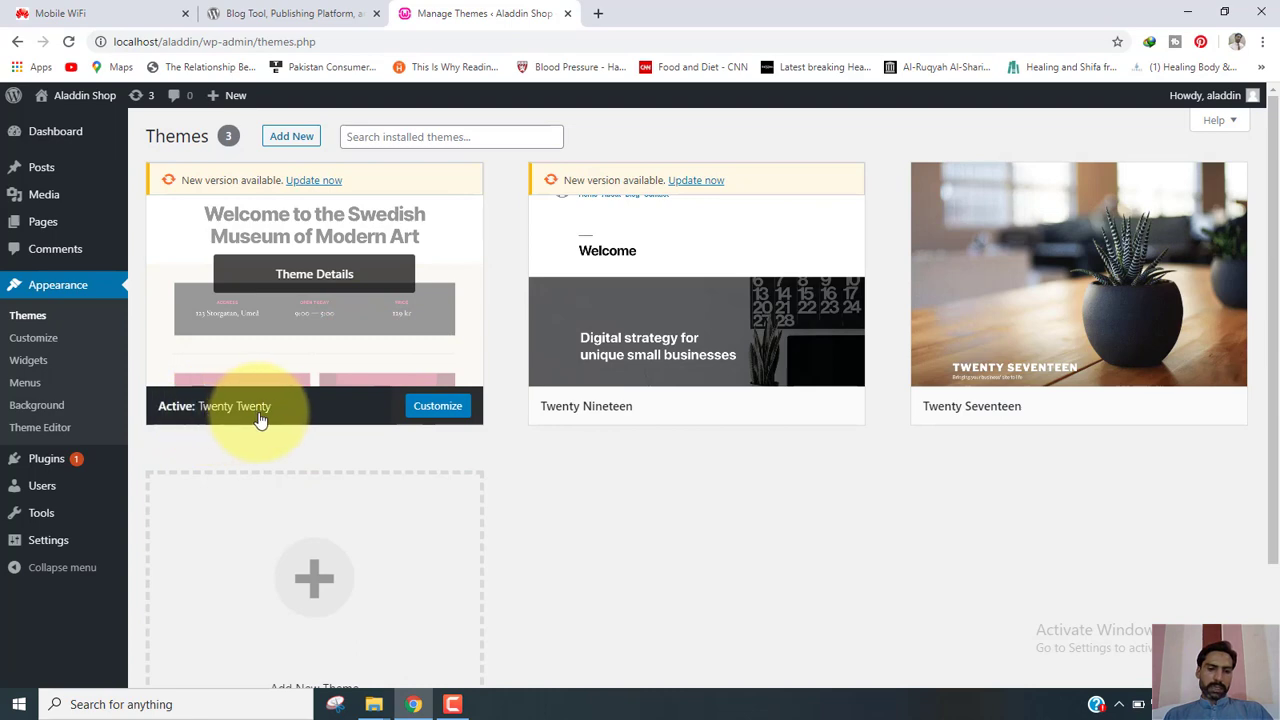
pyautogui.moveTo(596, 428)
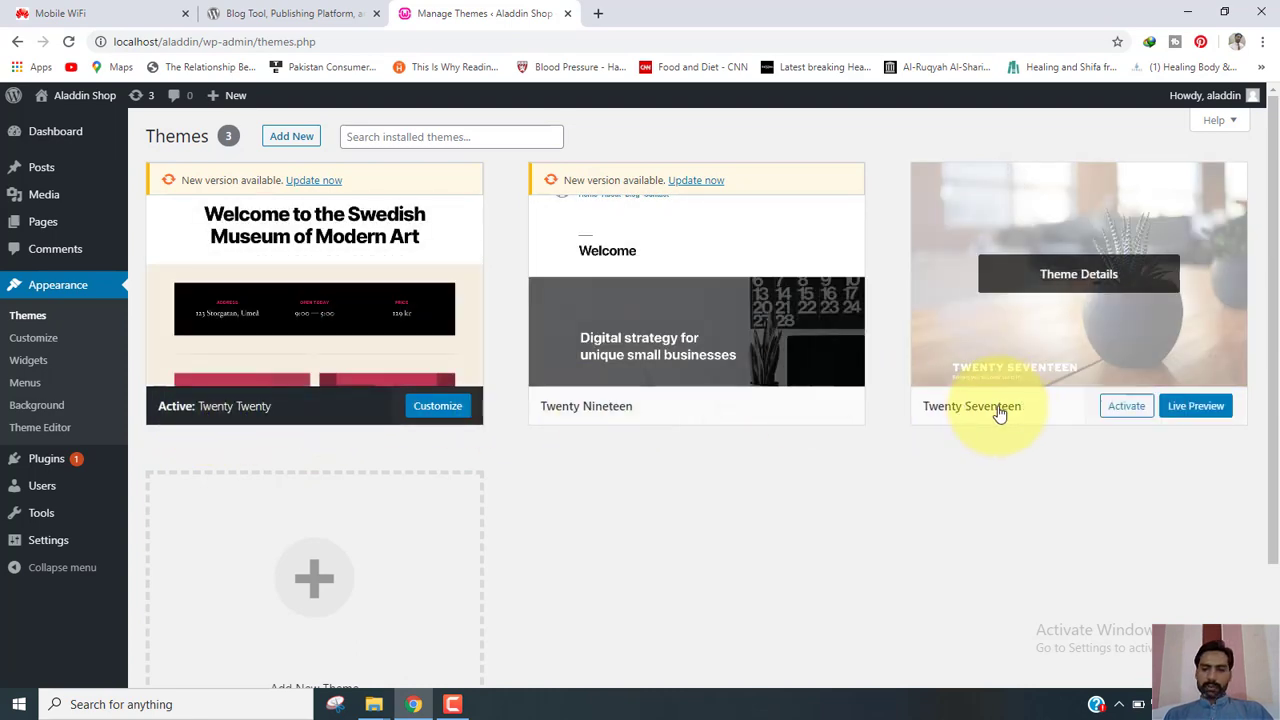